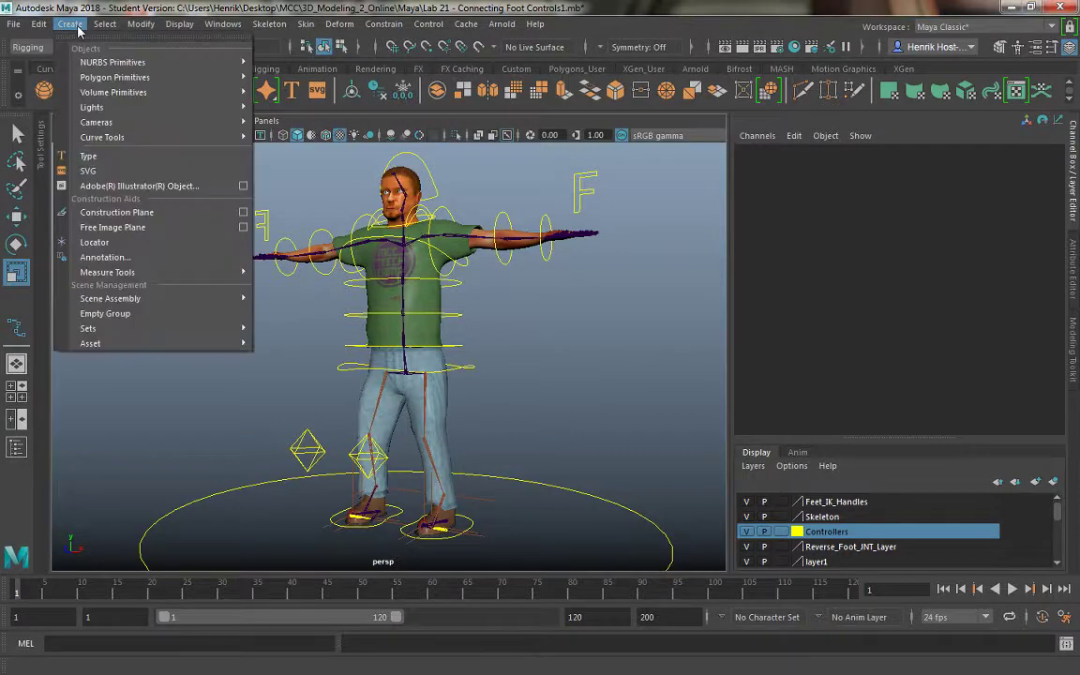
Step: Create a NURBS circle and move it forward in front of the character to about 2.7 in Z
{"action": "mouse_move", "coordinate": [103, 62]}
{"action": "left_click", "coordinate": [323, 168]}
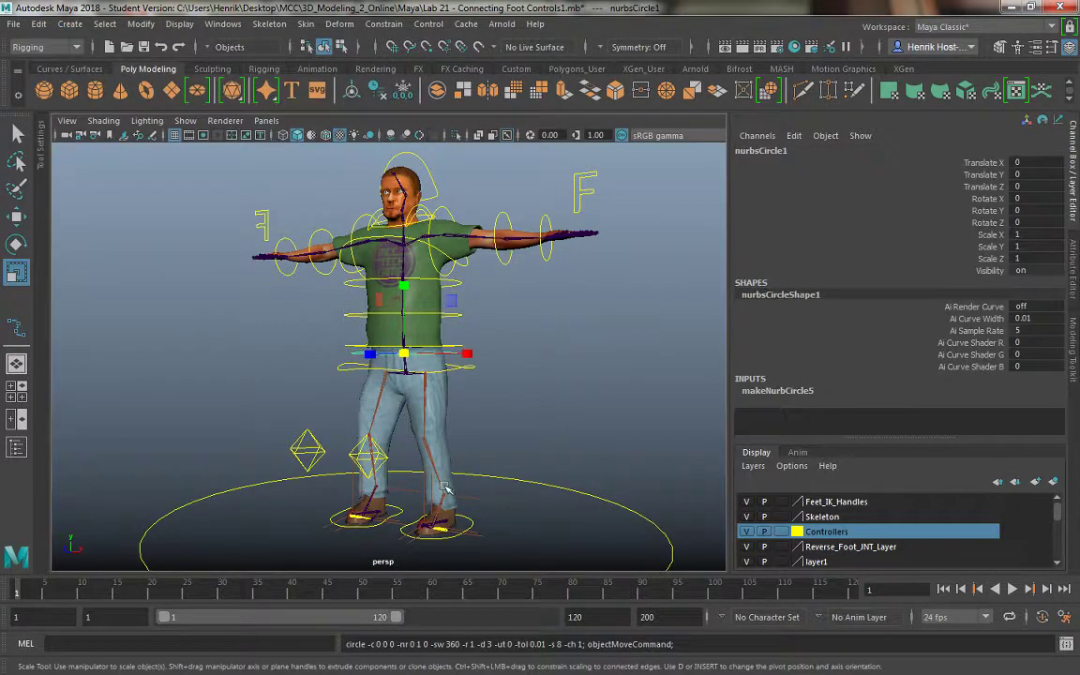
{"action": "scroll", "coordinate": [421, 441], "scroll_direction": "down", "scroll_amount": 2}
{"action": "key", "text": "w"}
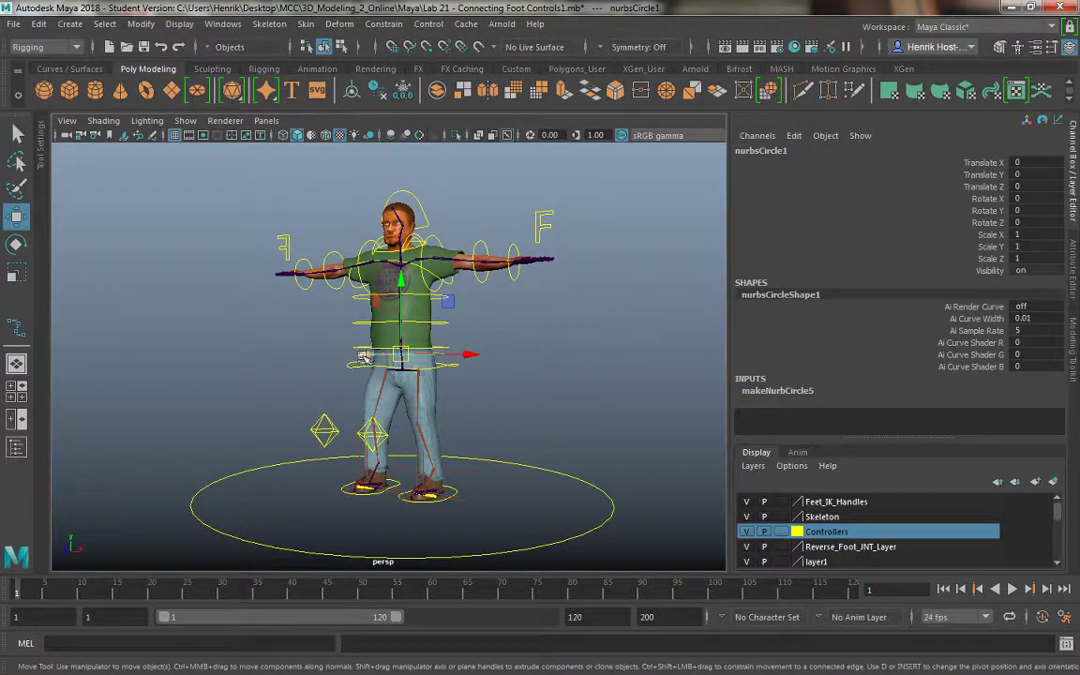
{"action": "left_click_drag", "start_coordinate": [364, 356], "coordinate": [285, 381]}
Step: Rotate the new circle upright by setting its Rotate X to 90
{"action": "key", "text": "e"}
{"action": "left_click_drag", "start_coordinate": [285, 274], "coordinate": [291, 335]}
{"action": "double_click", "coordinate": [1028, 199]}
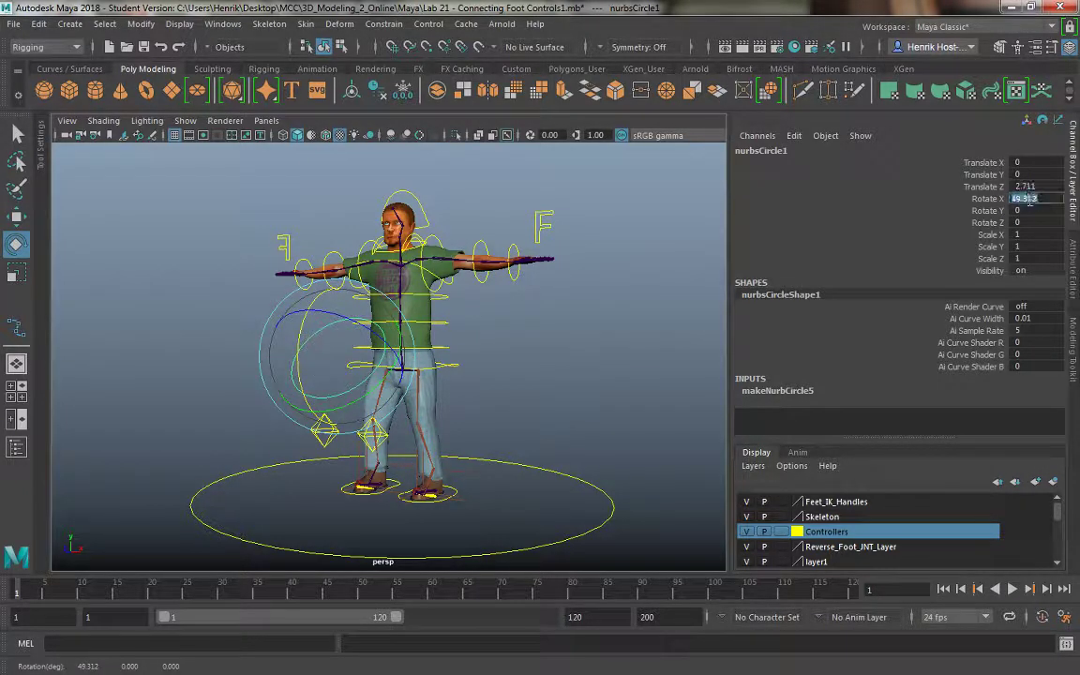
{"action": "type", "text": "8"}
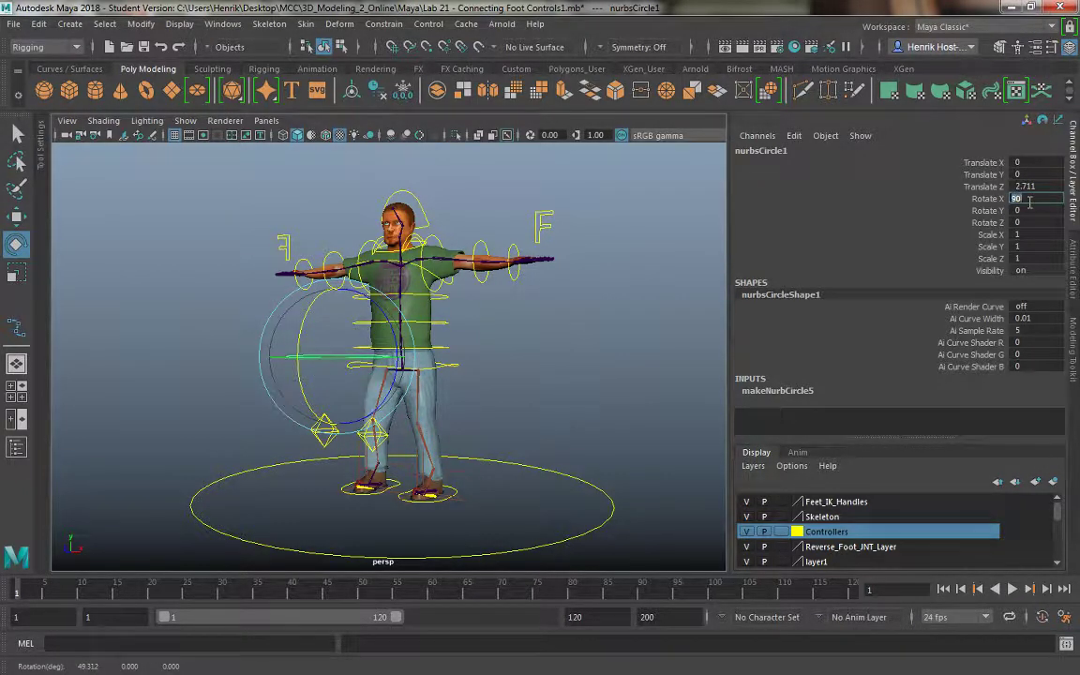
{"action": "type", "text": "0"}
{"action": "key", "text": "Return"}
Step: Scale the circle down uniformly to about 0.209
{"action": "left_click_drag", "start_coordinate": [441, 309], "coordinate": [475, 315], "text": "alt"}
{"action": "right_click_drag", "start_coordinate": [475, 316], "coordinate": [514, 400], "text": "alt"}
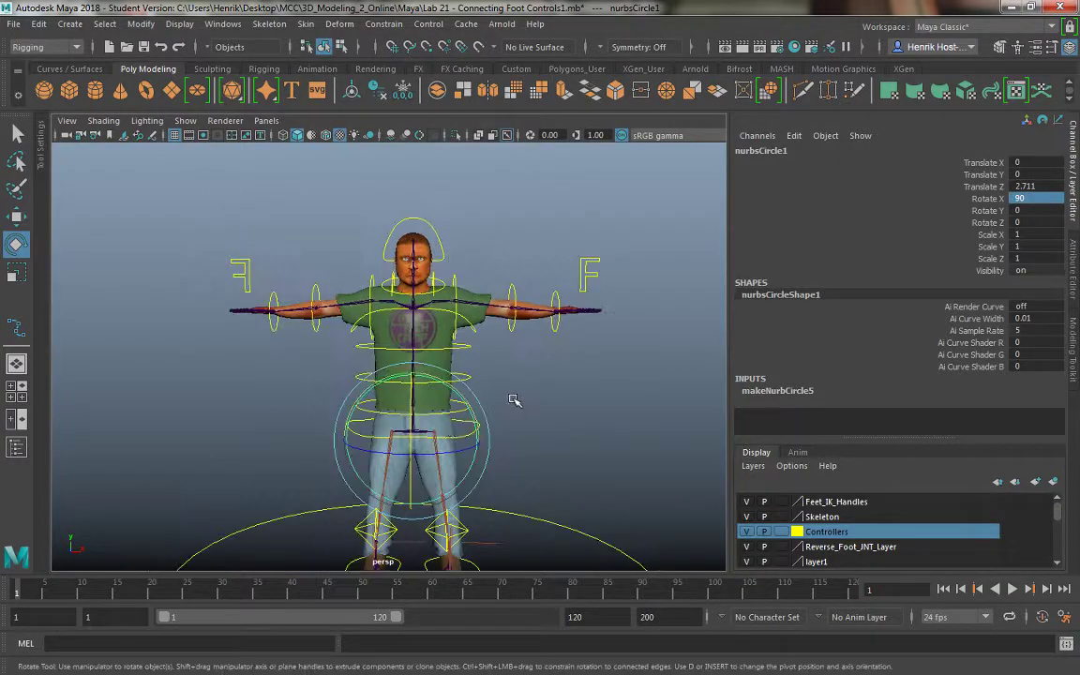
{"action": "key", "text": "r"}
{"action": "middle_click_drag", "start_coordinate": [389, 399], "coordinate": [305, 382]}
Step: Move the circle up to the face and vertex-snap it to the centre of the character's left pupil
{"action": "key", "text": "w"}
{"action": "key", "text": "v"}
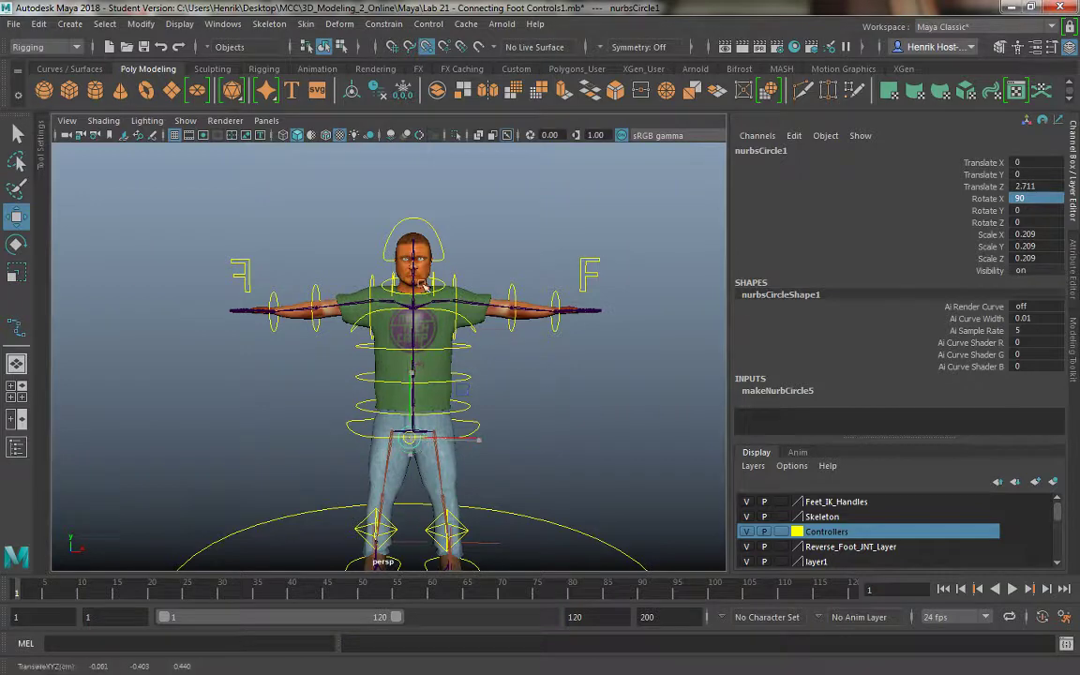
{"action": "middle_click_drag", "start_coordinate": [423, 285], "coordinate": [386, 239]}
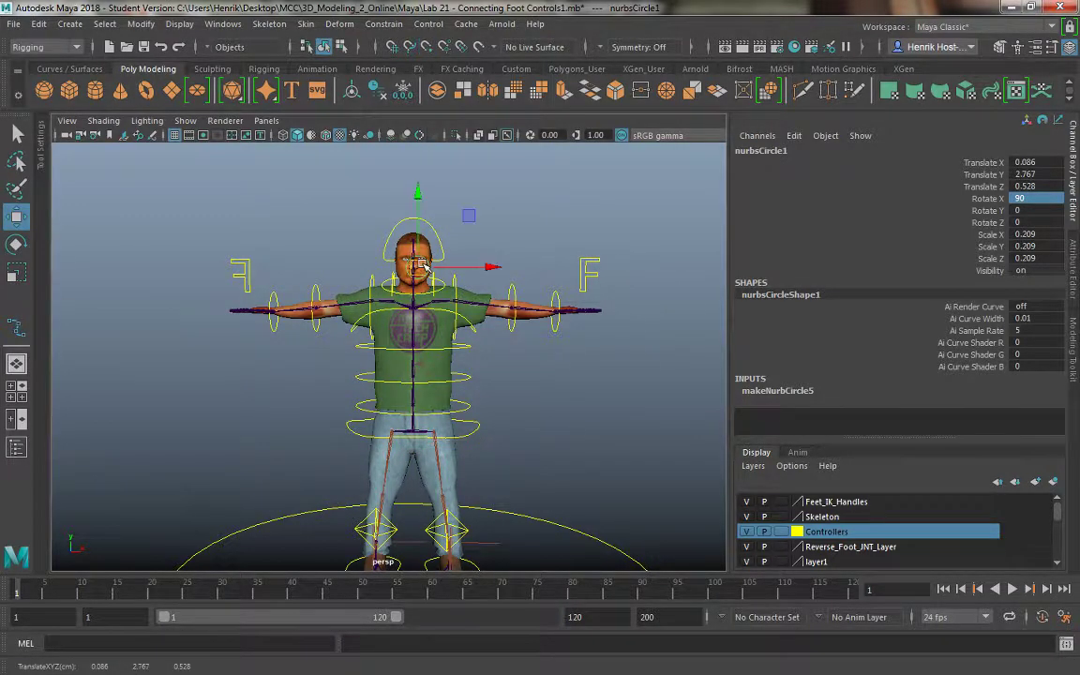
{"action": "key", "text": "f"}
{"action": "left_click_drag", "start_coordinate": [386, 239], "coordinate": [377, 346], "text": "alt"}
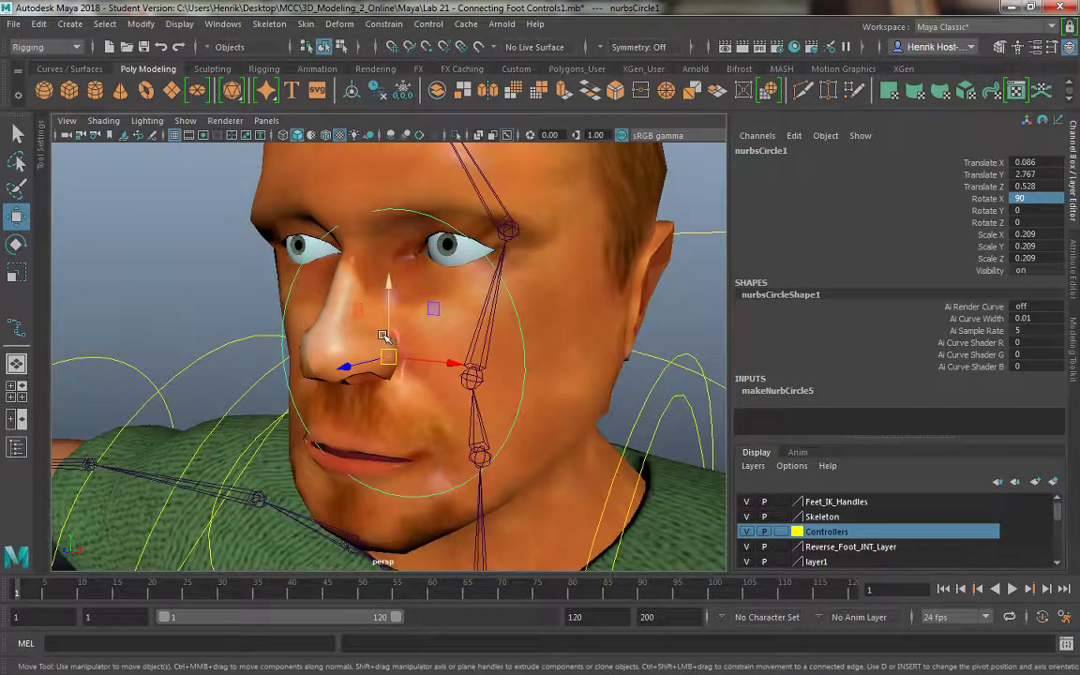
{"action": "middle_click_drag", "start_coordinate": [385, 342], "coordinate": [397, 224]}
Step: Scale the left eye circle uniformly down to about 0.099
{"action": "right_click_drag", "start_coordinate": [380, 222], "coordinate": [394, 440], "text": "alt"}
{"action": "key", "text": "r"}
{"action": "left_click_drag", "start_coordinate": [390, 417], "coordinate": [214, 399]}
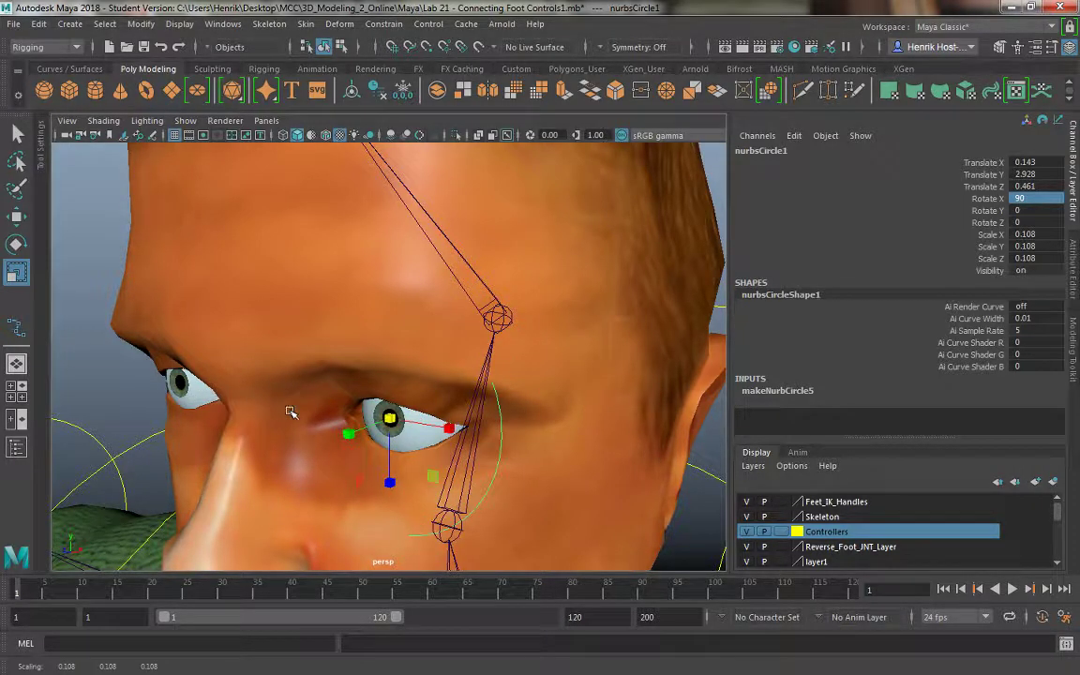
{"action": "mouse_move", "coordinate": [391, 420]}
{"action": "left_mouse_down"}
{"action": "mouse_move", "coordinate": [349, 419]}
{"action": "mouse_move", "coordinate": [375, 420]}
{"action": "left_mouse_up"}
Step: Duplicate the left eye circle and vertex-snap the copy to the centre of the character's right pupil
{"action": "left_click_drag", "start_coordinate": [371, 421], "coordinate": [453, 417], "text": "alt"}
{"action": "scroll", "coordinate": [363, 422], "scroll_direction": "down", "scroll_amount": 5}
{"action": "key", "text": "ctrl+d"}
{"action": "key", "text": "w"}
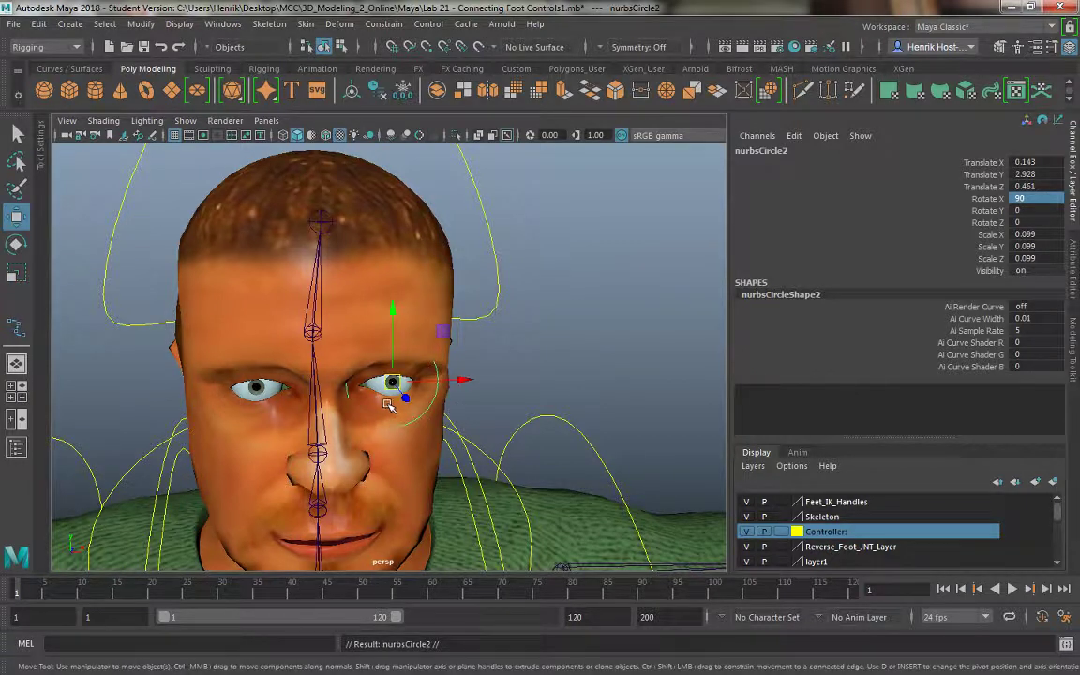
{"action": "key", "text": "v"}
{"action": "left_click_drag", "start_coordinate": [394, 382], "coordinate": [256, 387]}
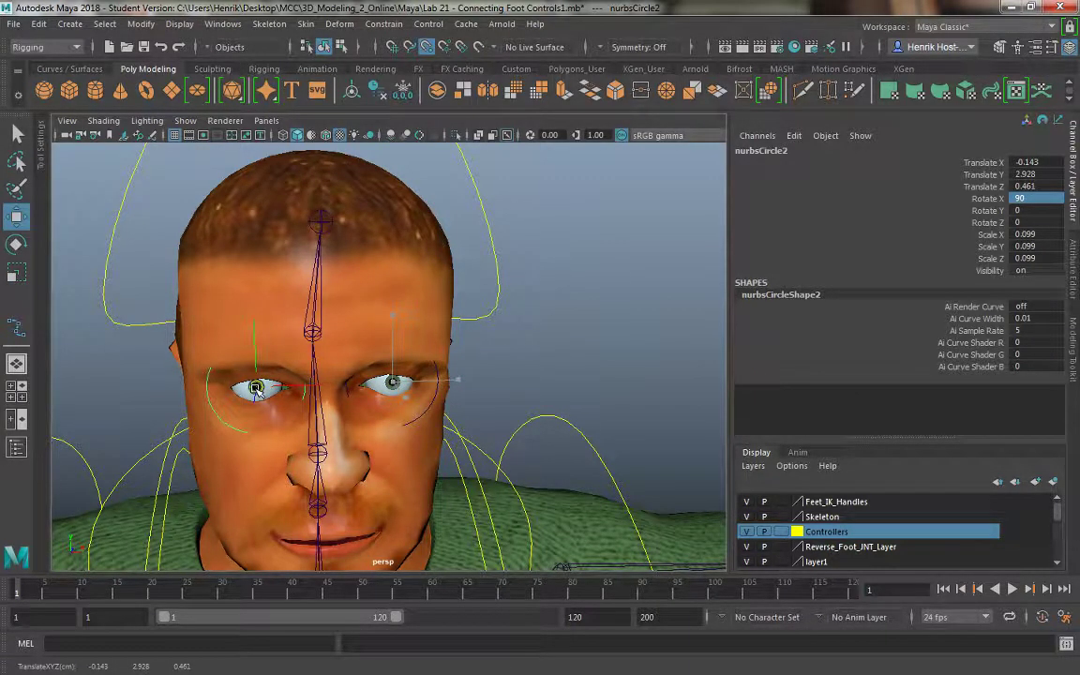
{"action": "left_click_drag", "start_coordinate": [302, 388], "coordinate": [278, 400]}
{"action": "key", "text": "v"}
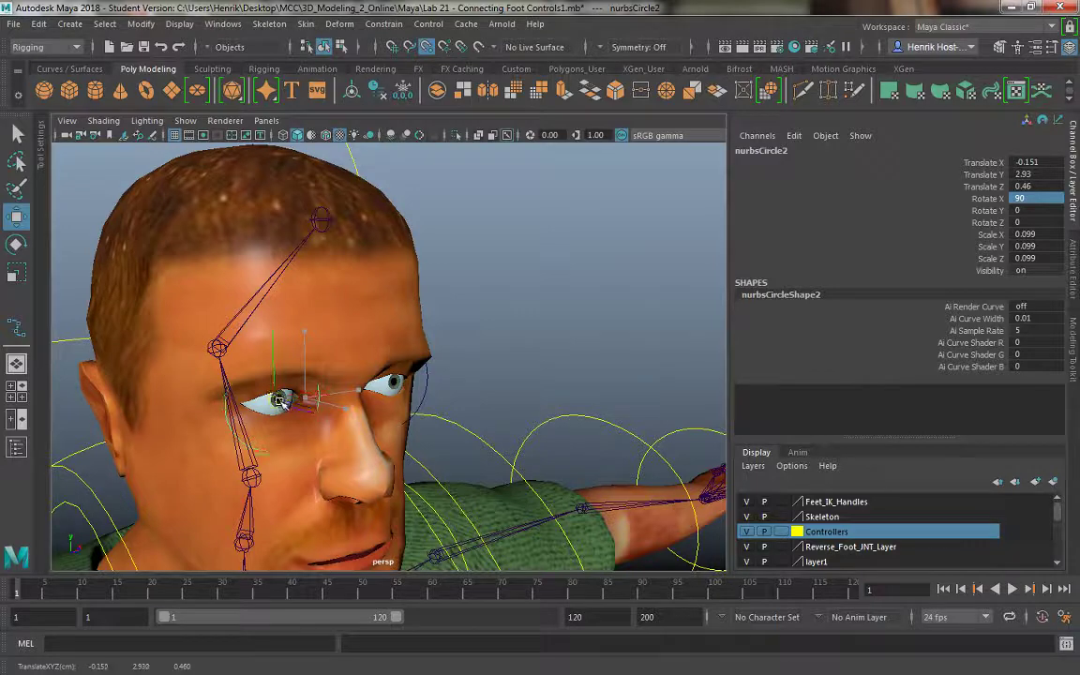
{"action": "key", "text": "f"}
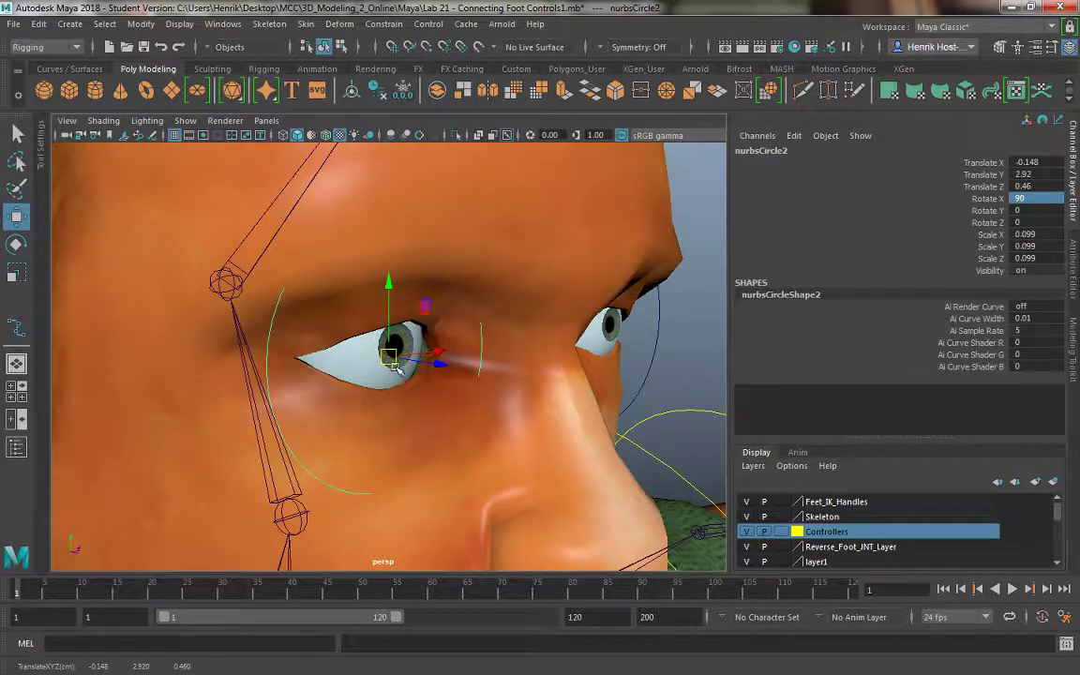
{"action": "left_click_drag", "start_coordinate": [388, 356], "coordinate": [393, 348]}
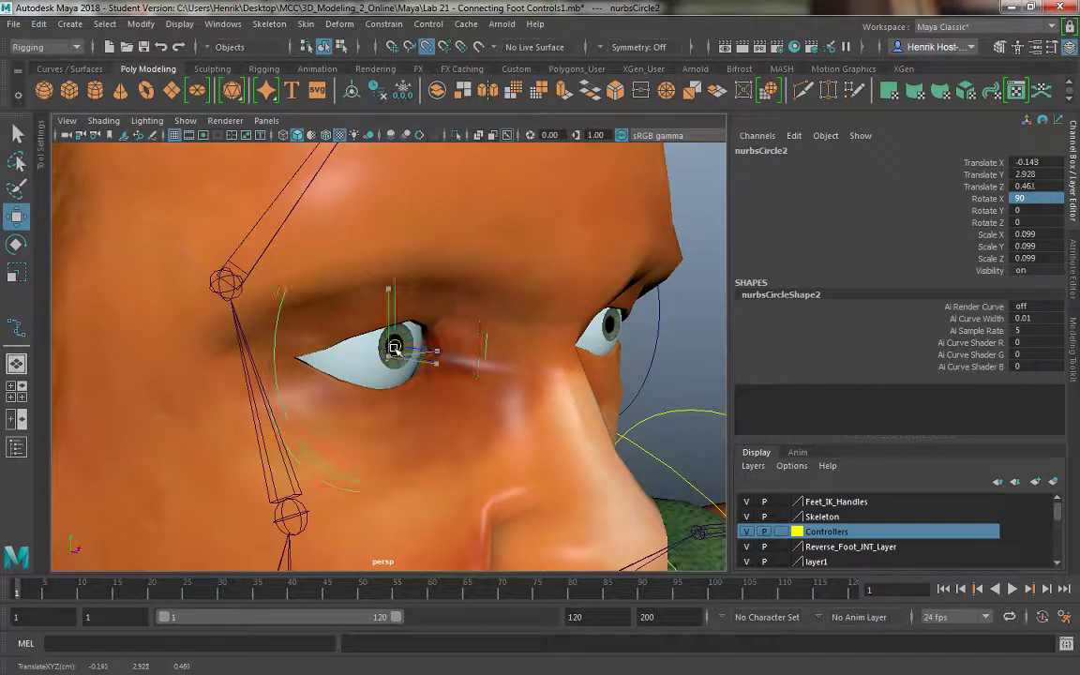
Step: Examine the copied circle's alignment with the right pupil by temporarily displaying the wireframe on the shaded model
{"action": "left_click", "coordinate": [94, 122]}
{"action": "left_click", "coordinate": [130, 258]}
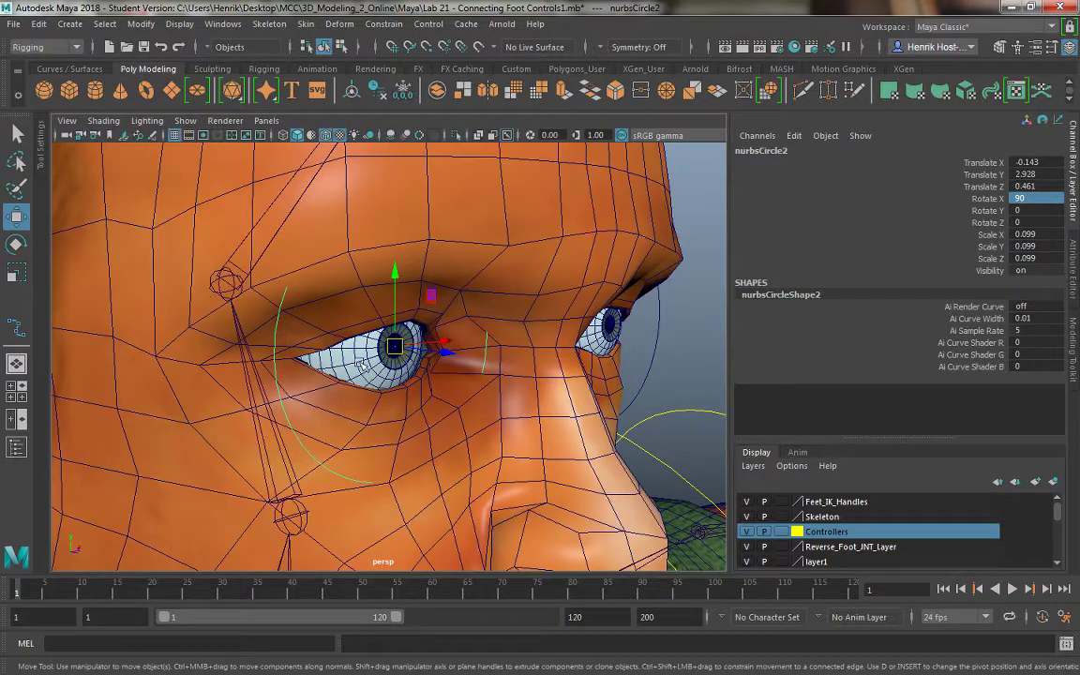
{"action": "left_click_drag", "start_coordinate": [361, 365], "coordinate": [506, 394], "text": "alt"}
{"action": "right_click_drag", "start_coordinate": [507, 393], "coordinate": [462, 415], "text": "alt"}
{"action": "key", "text": "f"}
{"action": "right_click_drag", "start_coordinate": [393, 356], "coordinate": [397, 366], "text": "alt"}
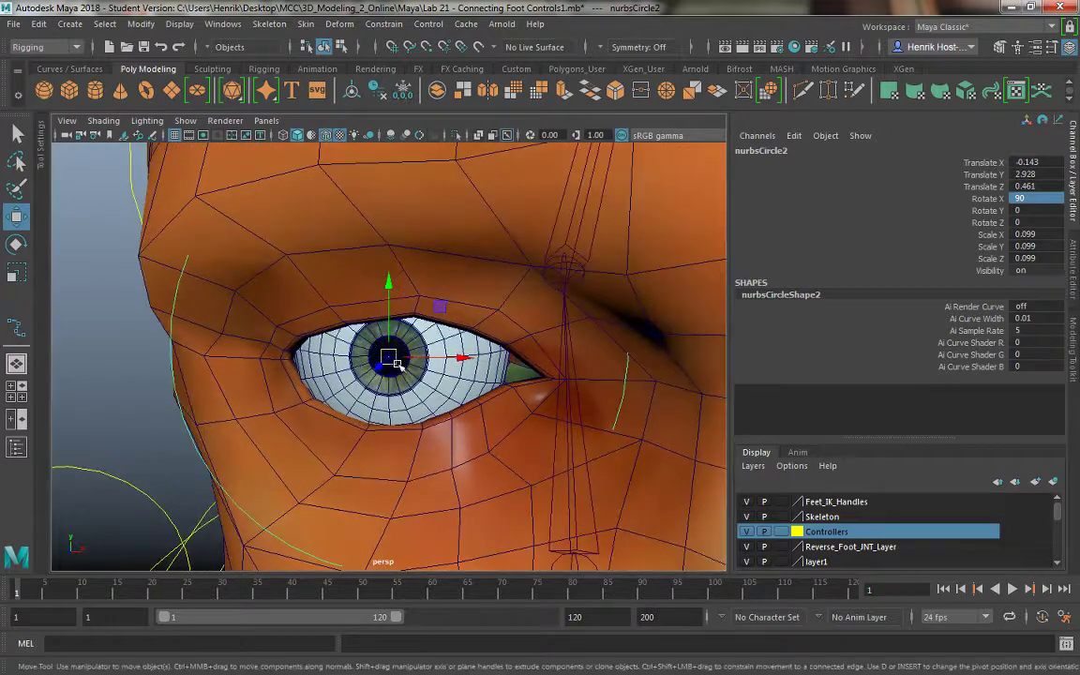
{"action": "left_click_drag", "start_coordinate": [398, 365], "coordinate": [354, 360], "text": "alt"}
{"action": "left_click", "coordinate": [103, 120]}
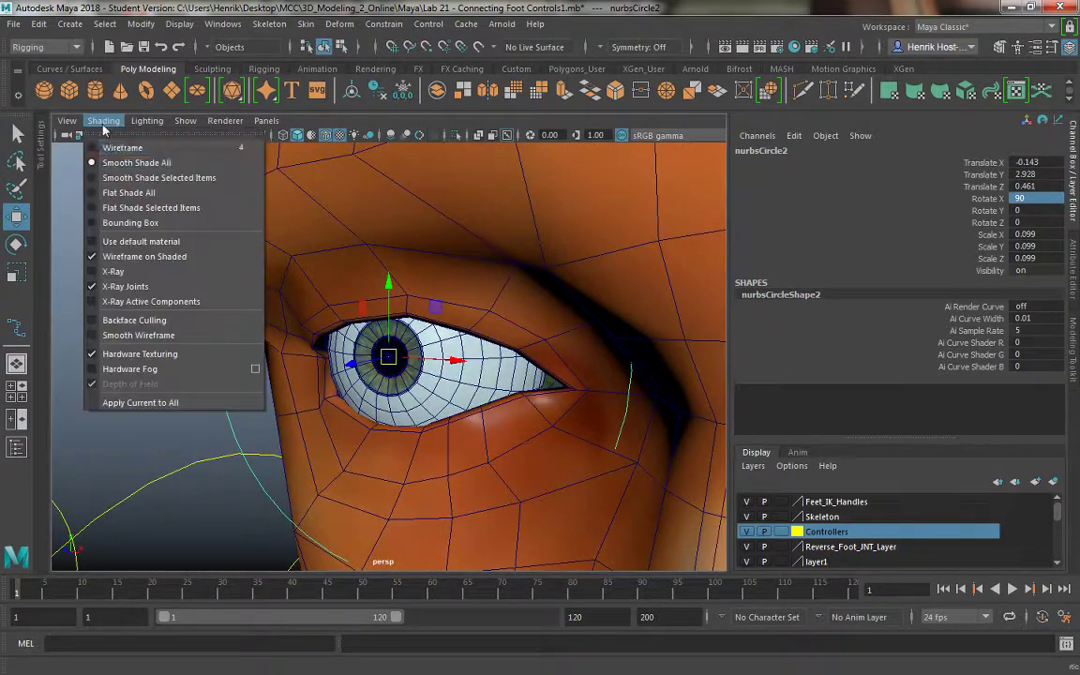
{"action": "left_click", "coordinate": [140, 262]}
Step: Select both eye circles and move them together out in front of the face to about 1.06 in Z
{"action": "mouse_move", "coordinate": [309, 375]}
{"action": "right_mouse_down", "text": "alt"}
{"action": "mouse_move", "coordinate": [266, 342]}
{"action": "mouse_move", "coordinate": [176, 224]}
{"action": "right_mouse_up", "text": "alt"}
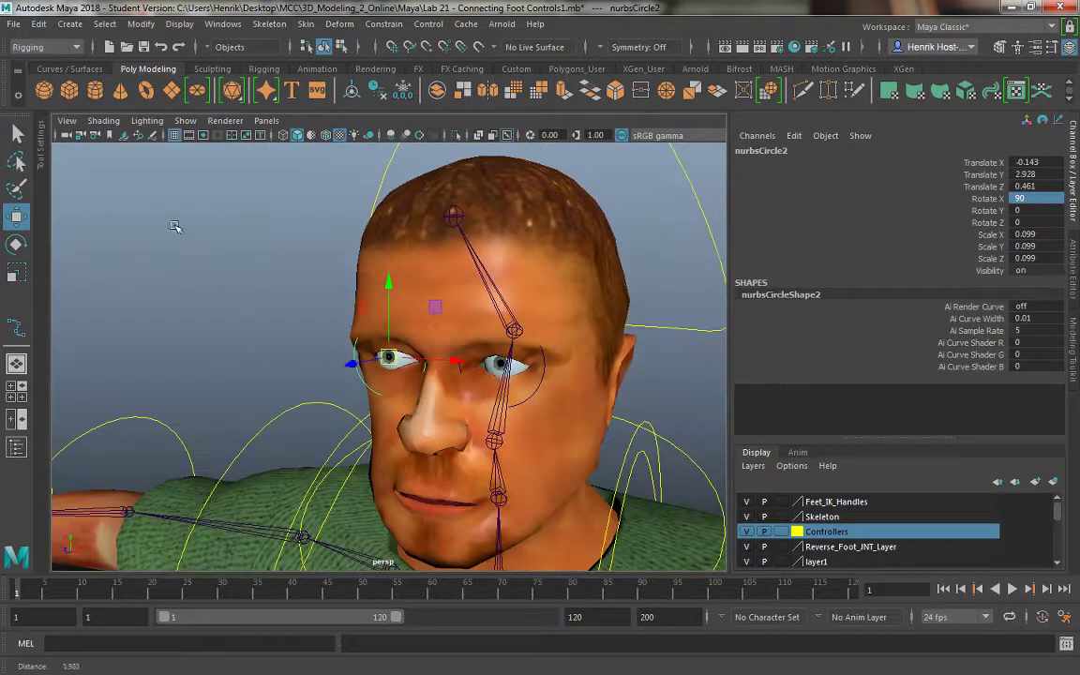
{"action": "left_click", "coordinate": [540, 386]}
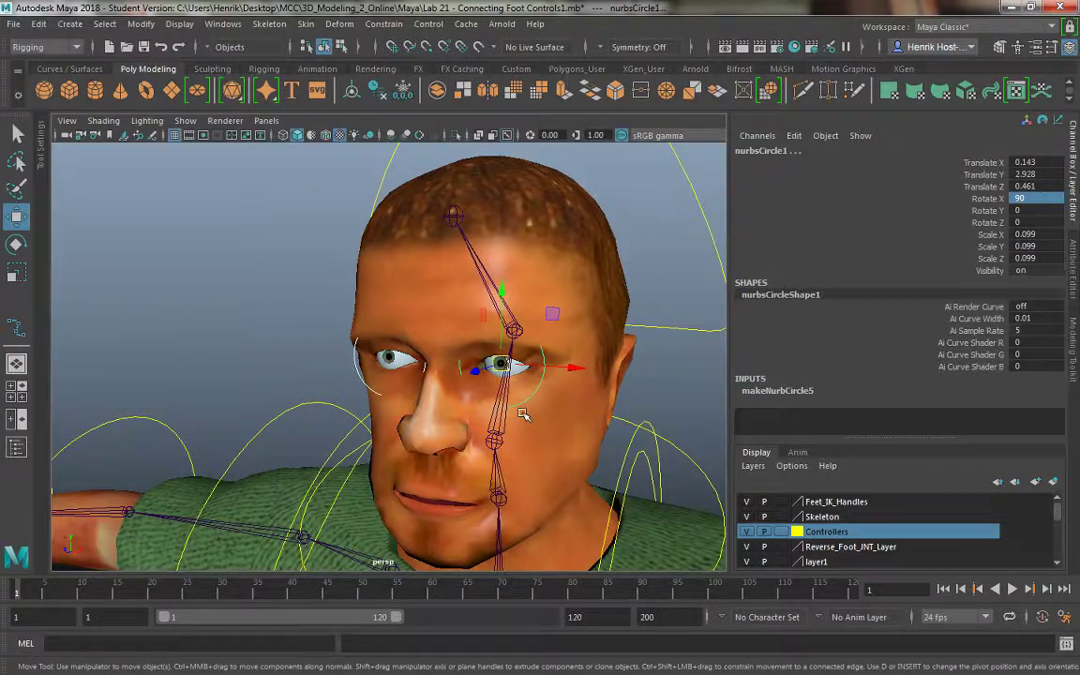
{"action": "left_click_drag", "start_coordinate": [523, 415], "coordinate": [454, 409], "text": "alt"}
{"action": "left_click_drag", "start_coordinate": [398, 367], "coordinate": [94, 382]}
{"action": "right_click_drag", "start_coordinate": [337, 404], "coordinate": [298, 377], "text": "alt"}
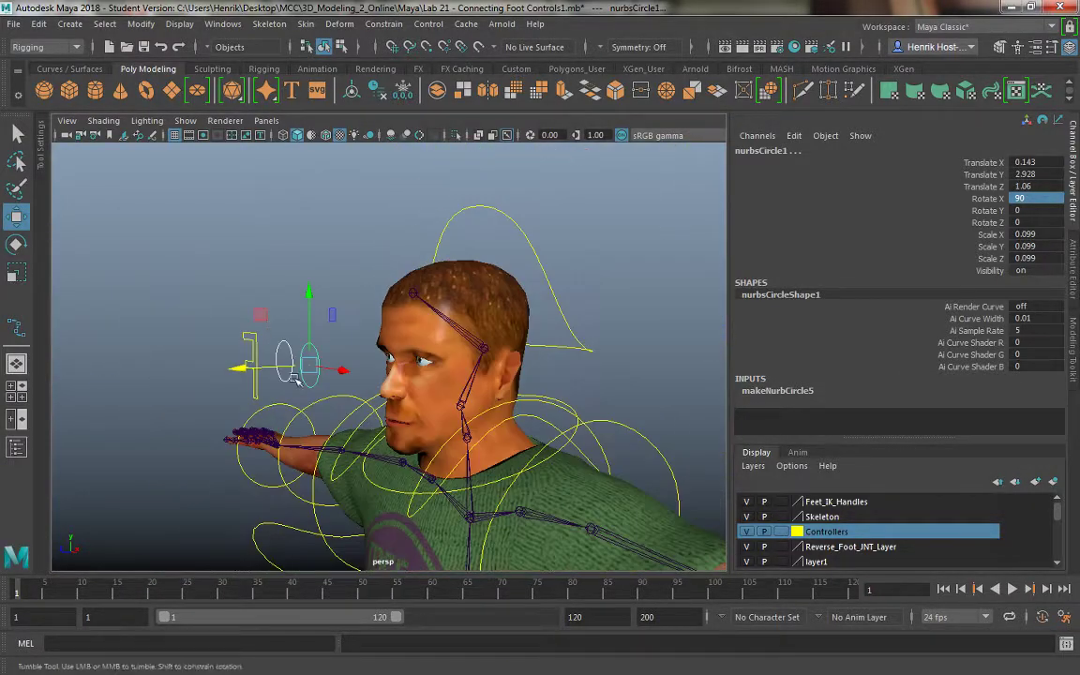
Step: In the side view, move both eye circles forward to about 2.37 in Z, in line with the knee controls
{"action": "left_click_drag", "start_coordinate": [298, 377], "coordinate": [291, 239], "text": "alt"}
{"action": "right_click_drag", "start_coordinate": [291, 239], "coordinate": [262, 211], "text": "alt"}
{"action": "middle_click_drag", "start_coordinate": [403, 457], "coordinate": [427, 328], "text": "alt"}
{"action": "key", "text": "space"}
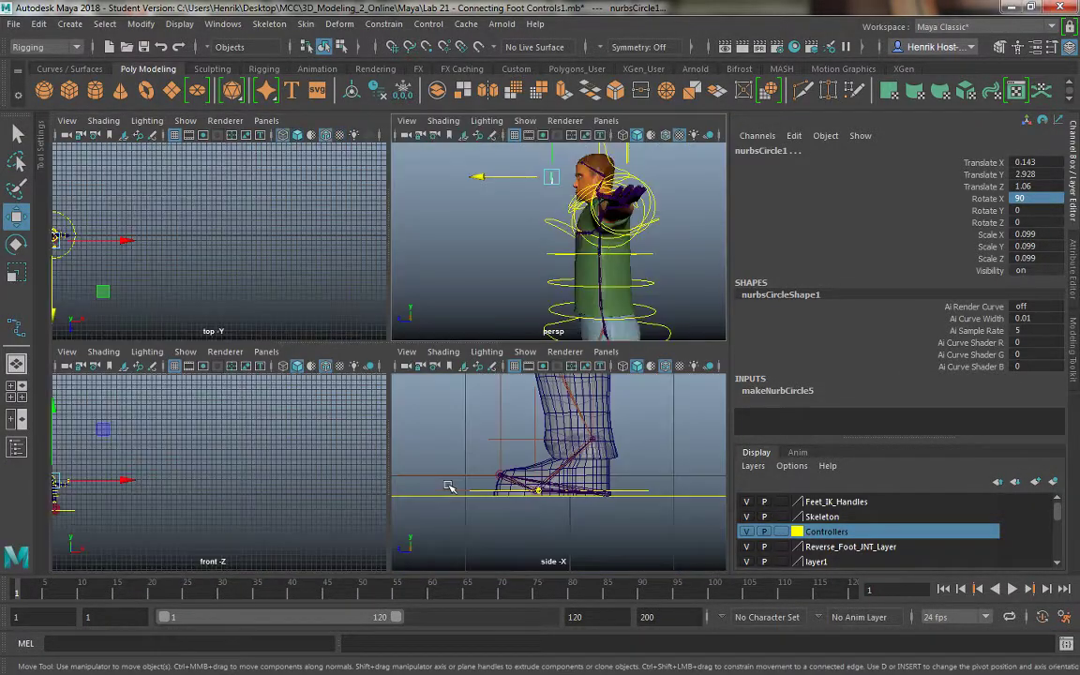
{"action": "key", "text": "space"}
{"action": "key", "text": "a"}
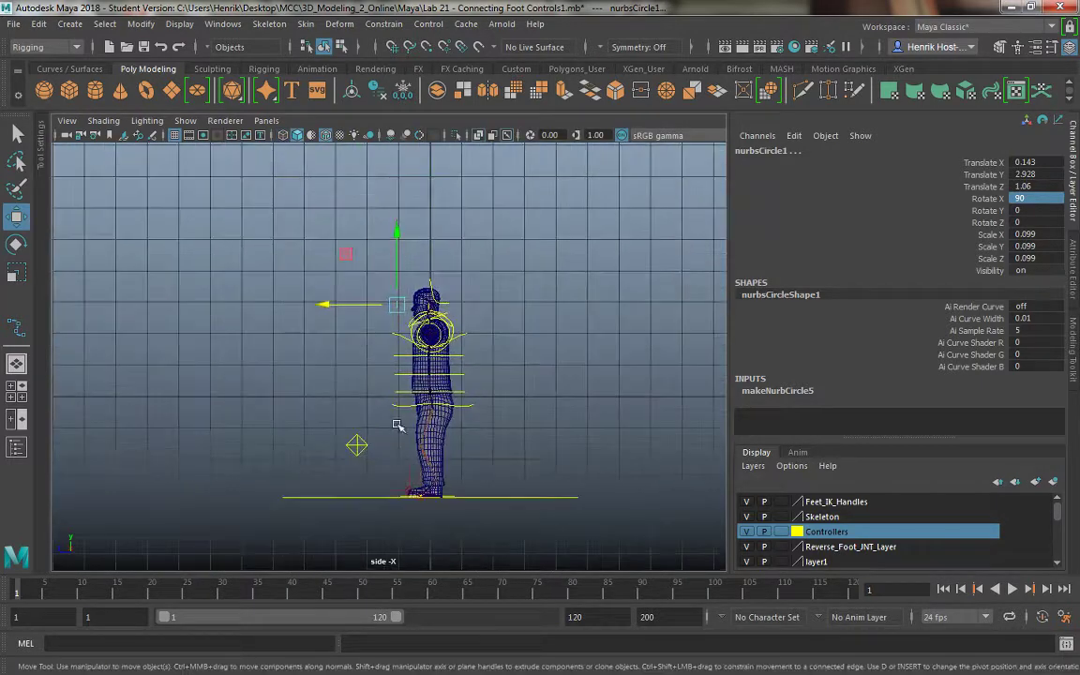
{"action": "left_click_drag", "start_coordinate": [327, 306], "coordinate": [282, 307]}
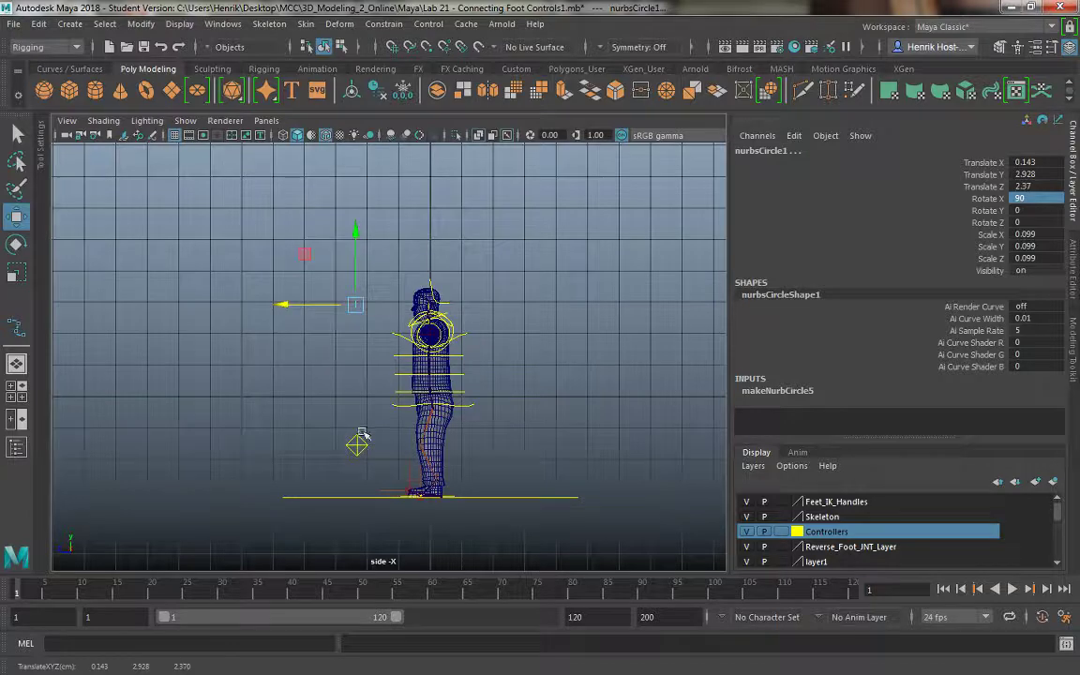
{"action": "scroll", "coordinate": [344, 451], "scroll_direction": "up", "scroll_amount": 2}
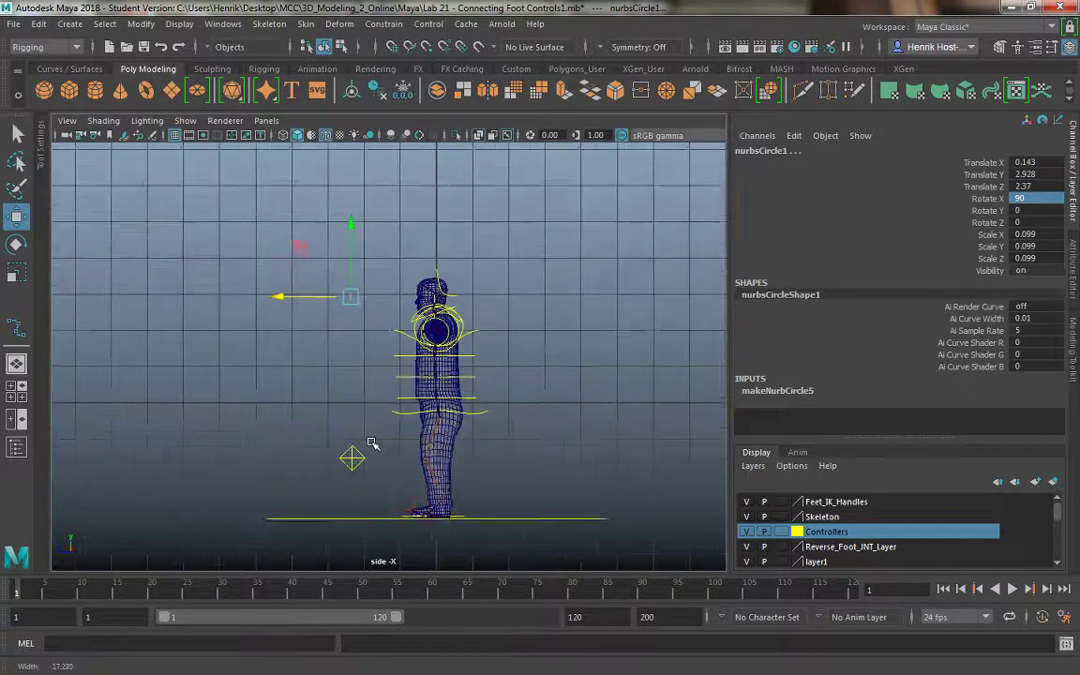
{"action": "key", "text": "space"}
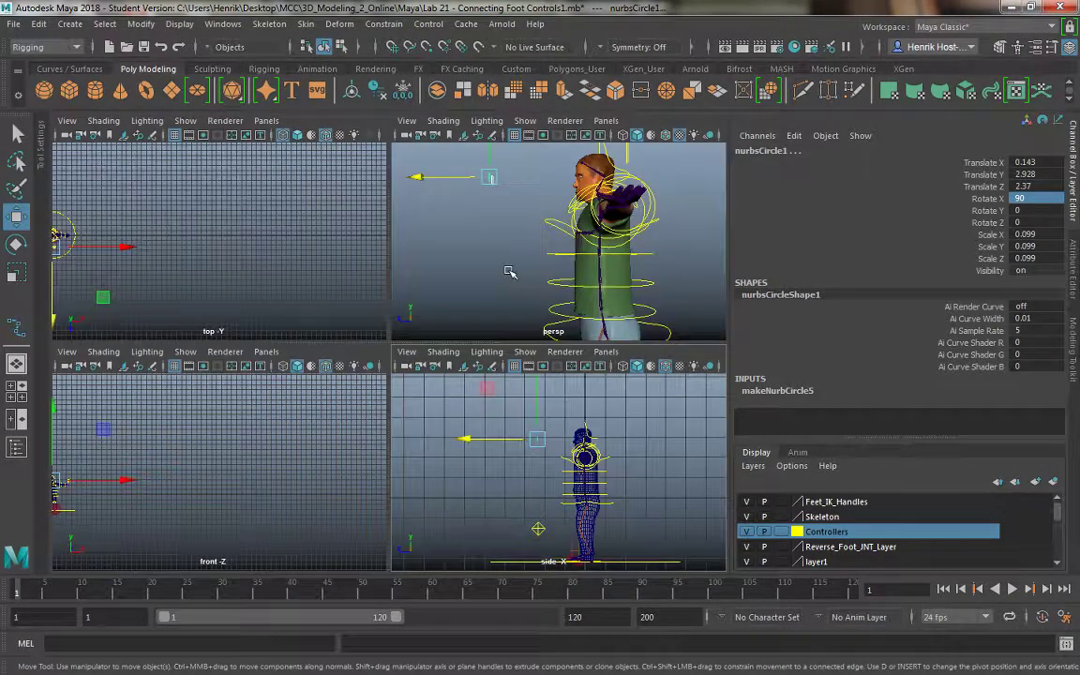
{"action": "key", "text": "space"}
Step: Freeze the transformations of both eye circles and clear the selection
{"action": "left_click_drag", "start_coordinate": [380, 260], "coordinate": [304, 290], "text": "alt"}
{"action": "left_click", "coordinate": [141, 24]}
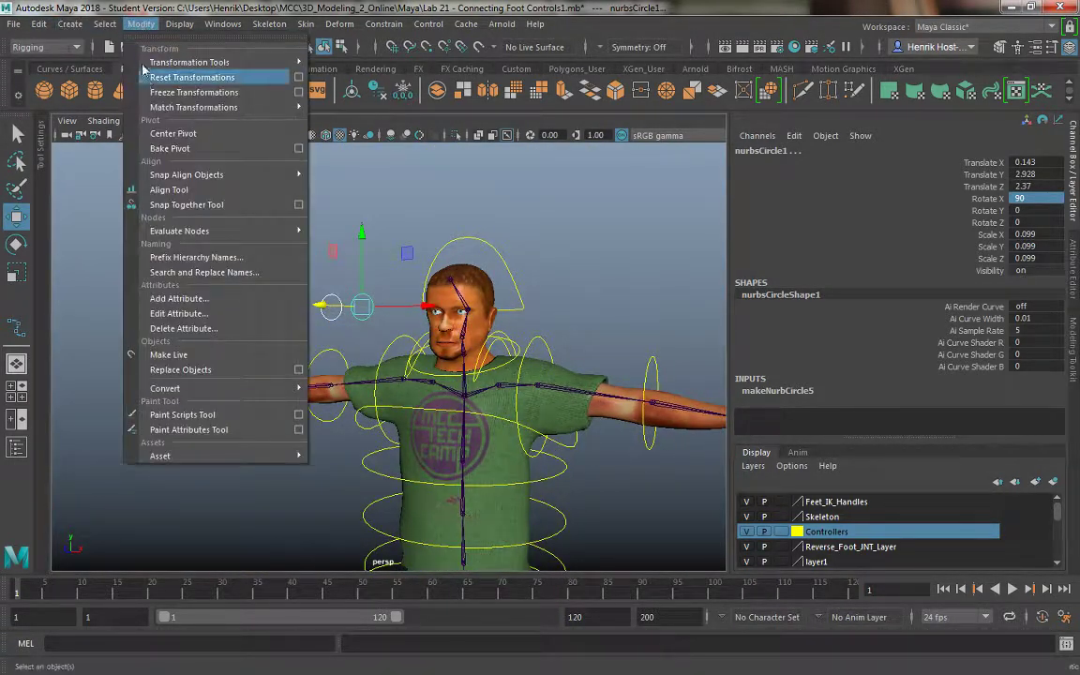
{"action": "left_click", "coordinate": [154, 94]}
{"action": "left_click", "coordinate": [333, 272]}
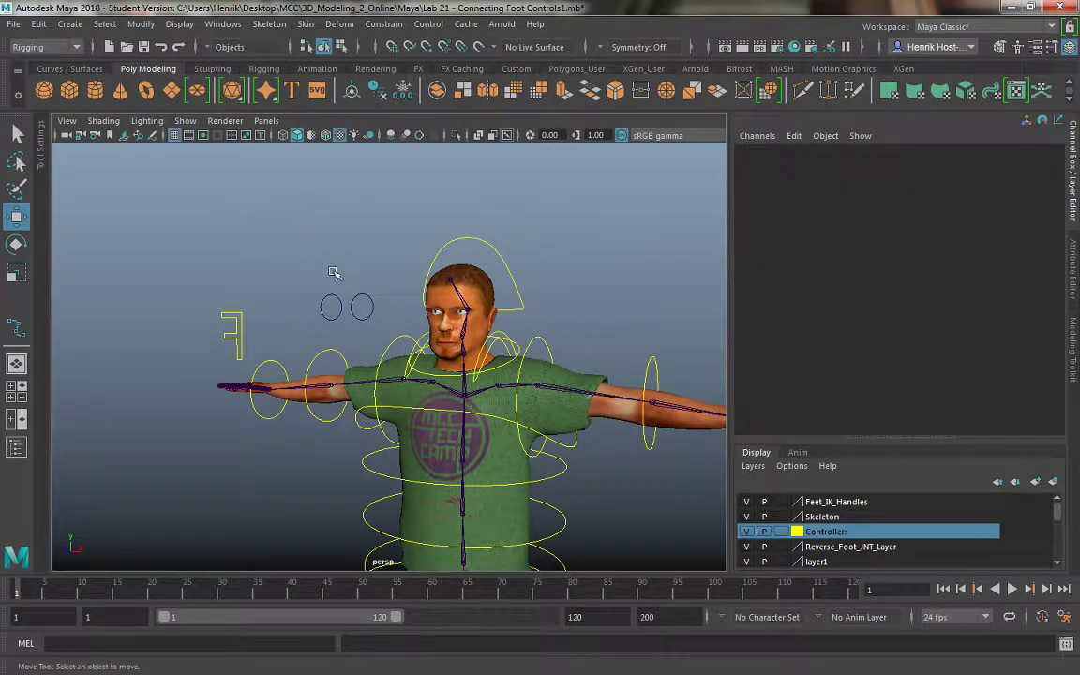
Step: Rename the circle for the character's left eye as L_Eye_CTRL
{"action": "left_click", "coordinate": [364, 306]}
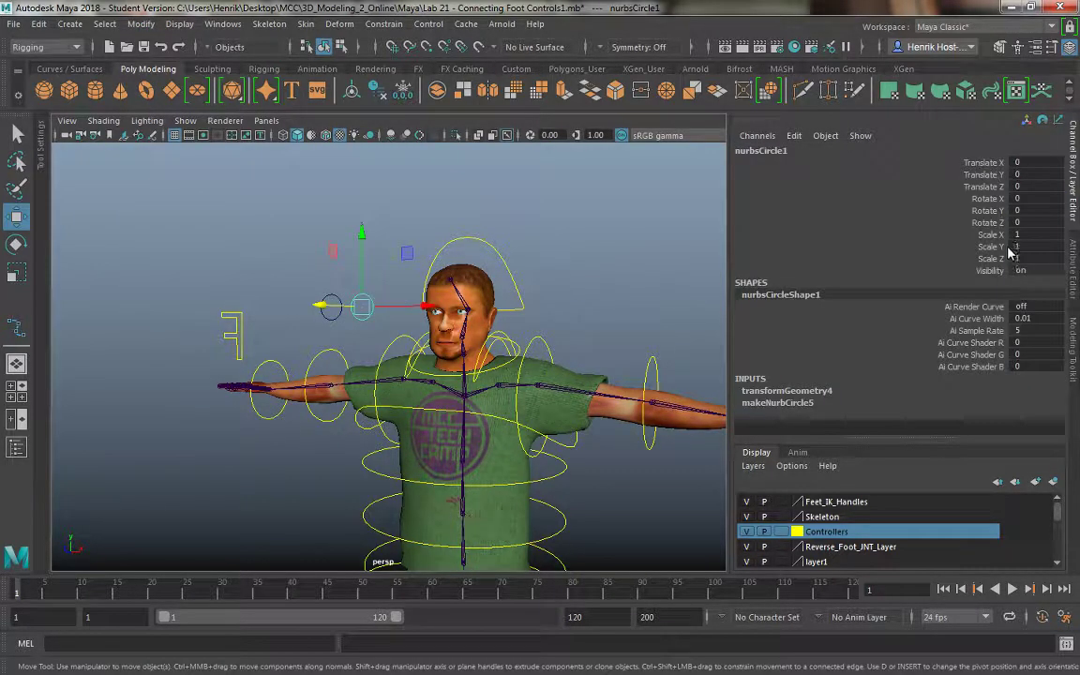
{"action": "double_click", "coordinate": [778, 150]}
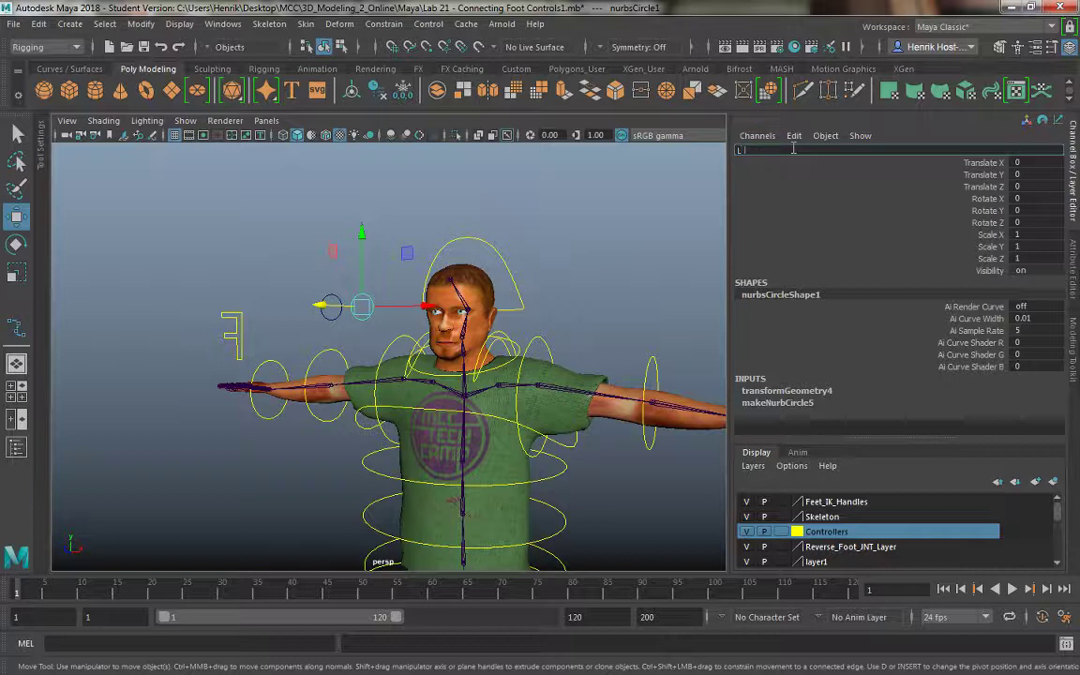
{"action": "type", "text": "L_Eye_CTRL"}
{"action": "key", "text": "Return"}
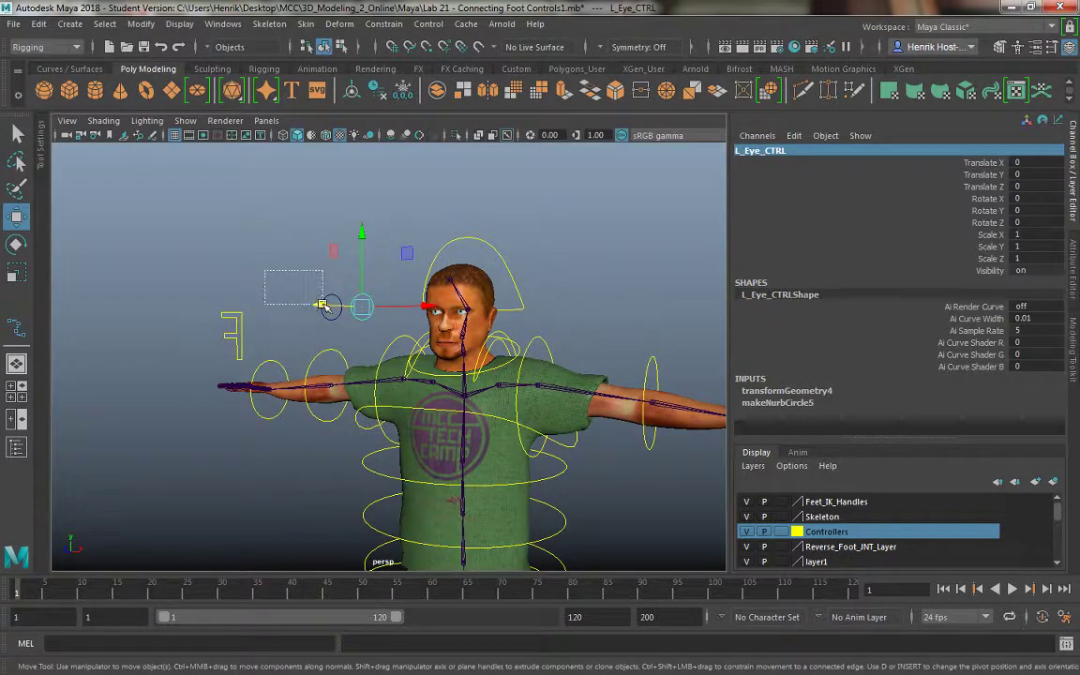
Step: Rename the circle for the character's right eye as R_Eye_CTRL
{"action": "left_click", "coordinate": [322, 304]}
{"action": "double_click", "coordinate": [804, 150]}
{"action": "type", "text": "R"}
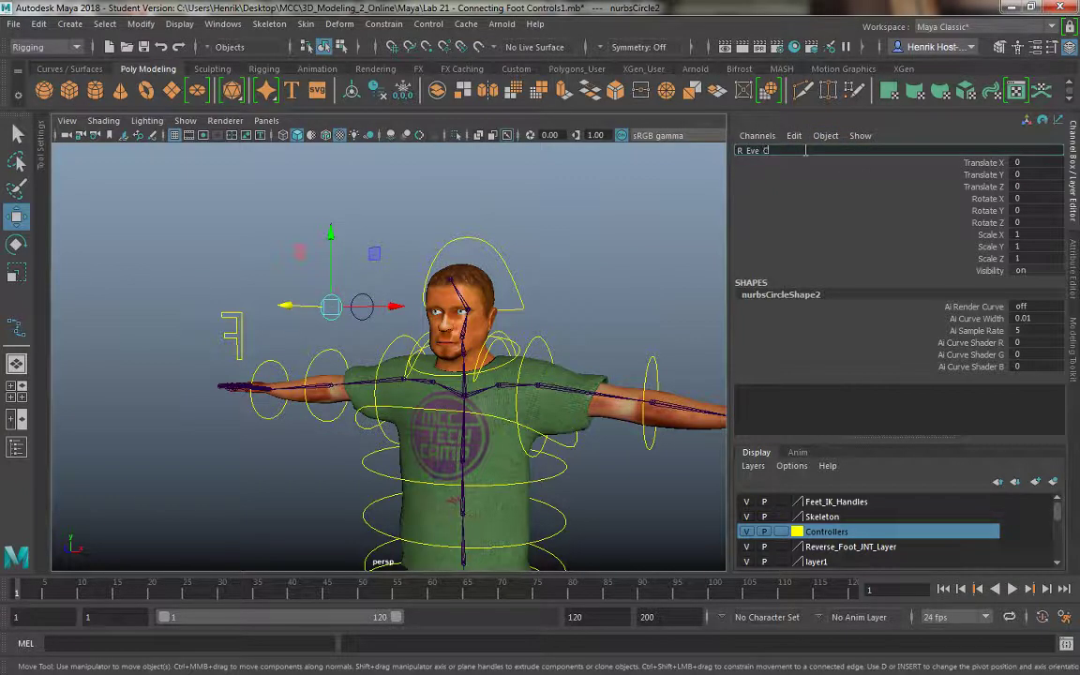
{"action": "type", "text": "_Eye_CTRL"}
{"action": "key", "text": "Return"}
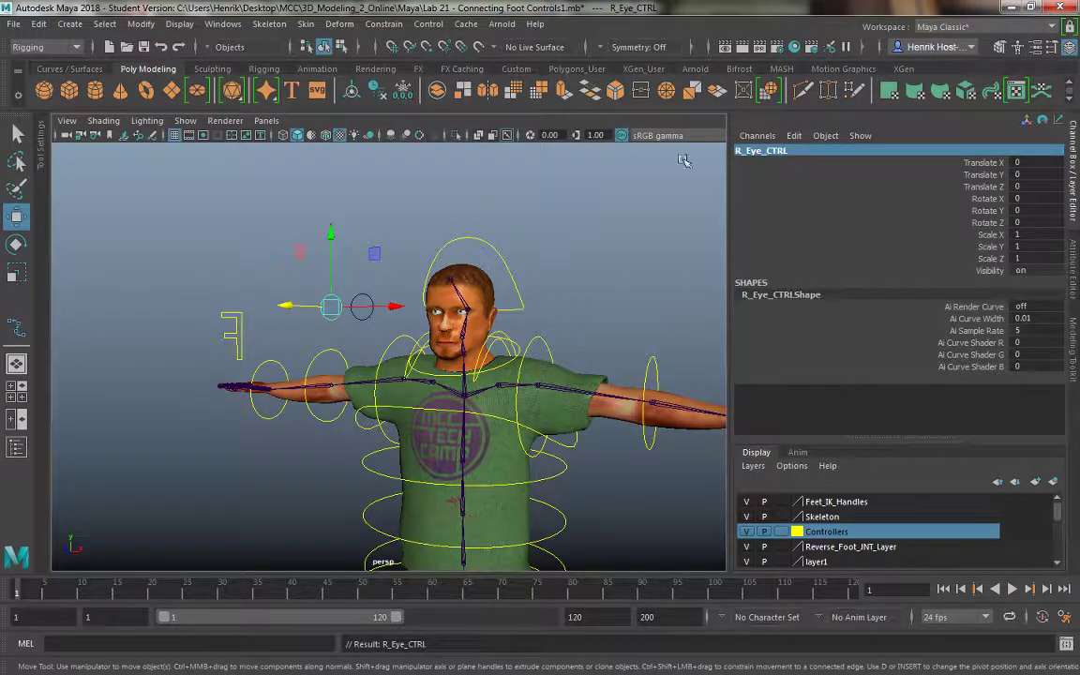
Step: Duplicate L_Eye_CTRL and grid-snap the copy along X to -0.143, midway between the two eye controls
{"action": "left_click", "coordinate": [361, 295]}
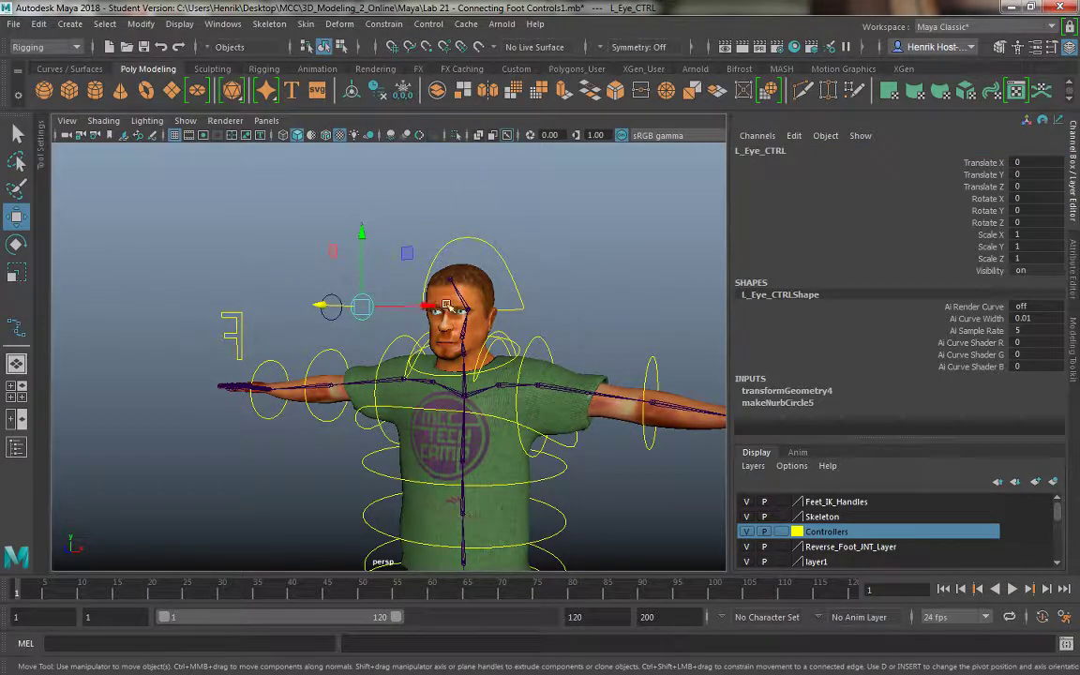
{"action": "key", "text": "ctrl+d"}
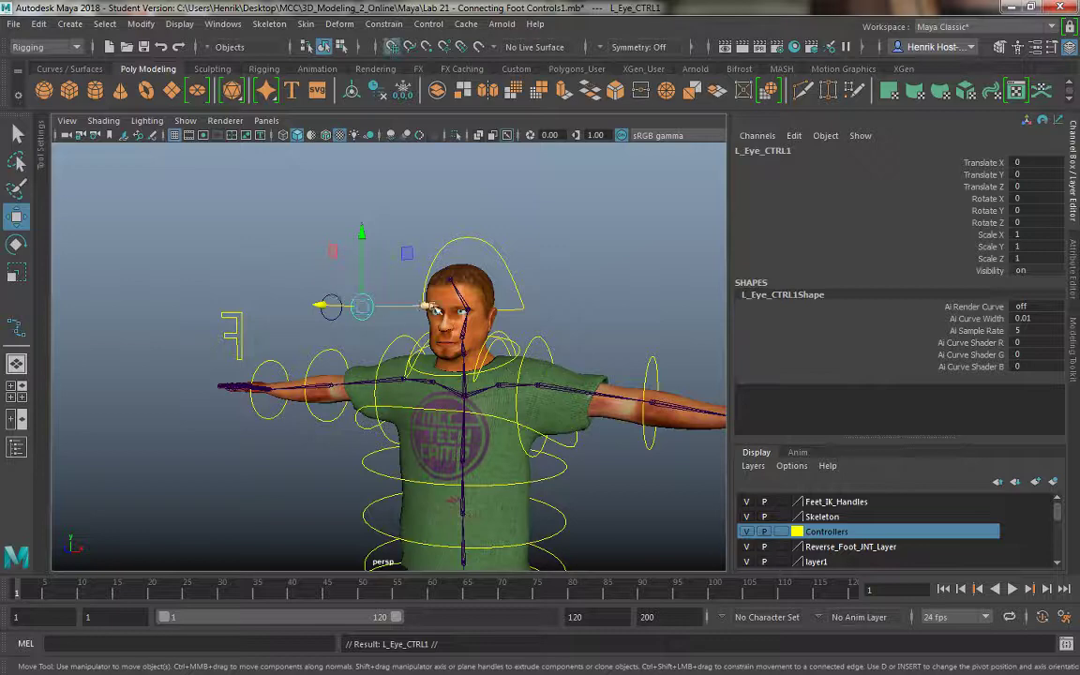
{"action": "left_click_drag", "start_coordinate": [426, 305], "coordinate": [411, 305]}
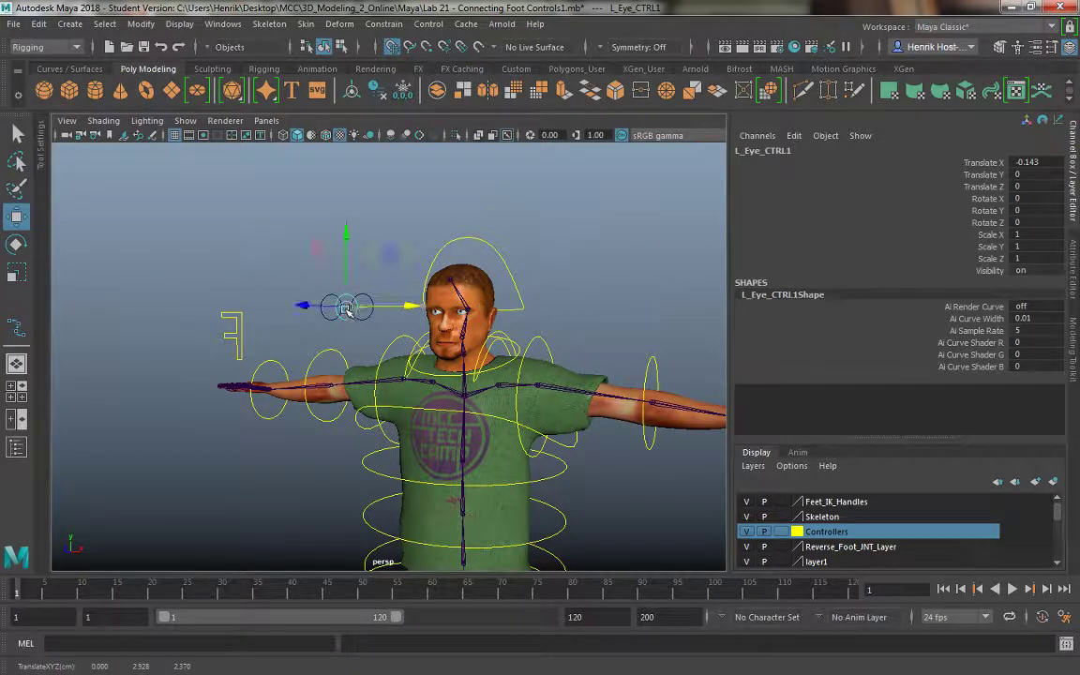
Step: Scale the duplicated circle uniformly to 3.016 so it surrounds both eye circles
{"action": "left_click_drag", "start_coordinate": [346, 309], "coordinate": [368, 380], "text": "alt"}
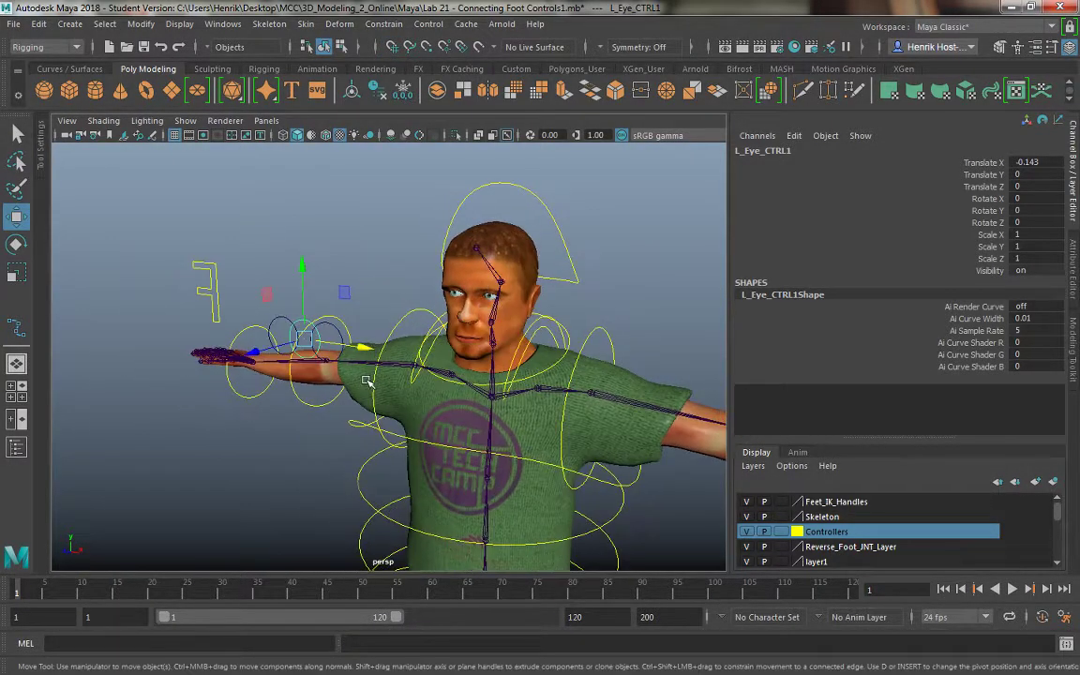
{"action": "key", "text": "r"}
{"action": "left_click_drag", "start_coordinate": [302, 338], "coordinate": [379, 370]}
{"action": "left_click_drag", "start_coordinate": [309, 356], "coordinate": [167, 361], "text": "alt"}
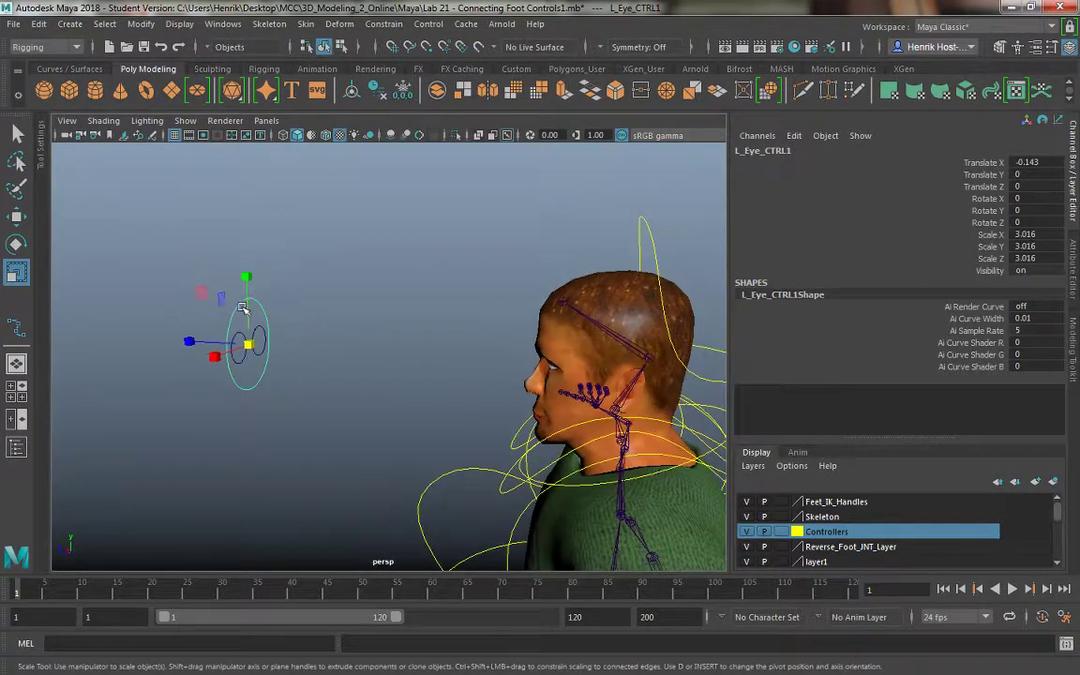
Step: Scale the upper and lower middle CVs of the large circle toward each other vertically, giving it a goggle-shaped outline, and return to object mode
{"action": "right_click_drag", "start_coordinate": [230, 270], "coordinate": [143, 265]}
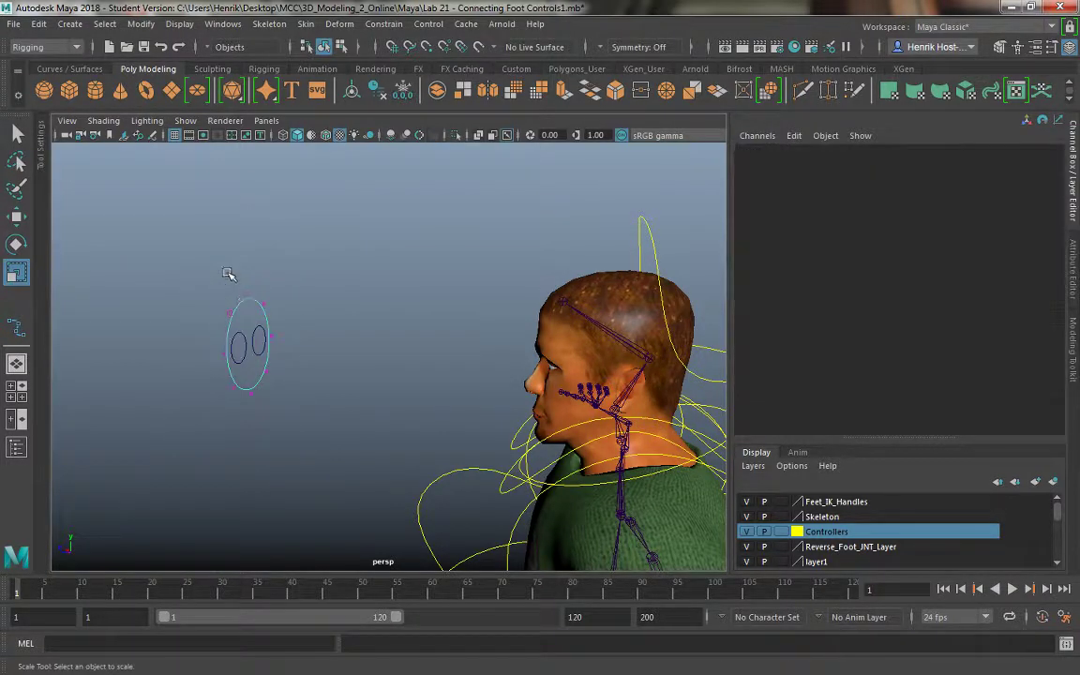
{"action": "left_click", "coordinate": [251, 393], "text": "shift"}
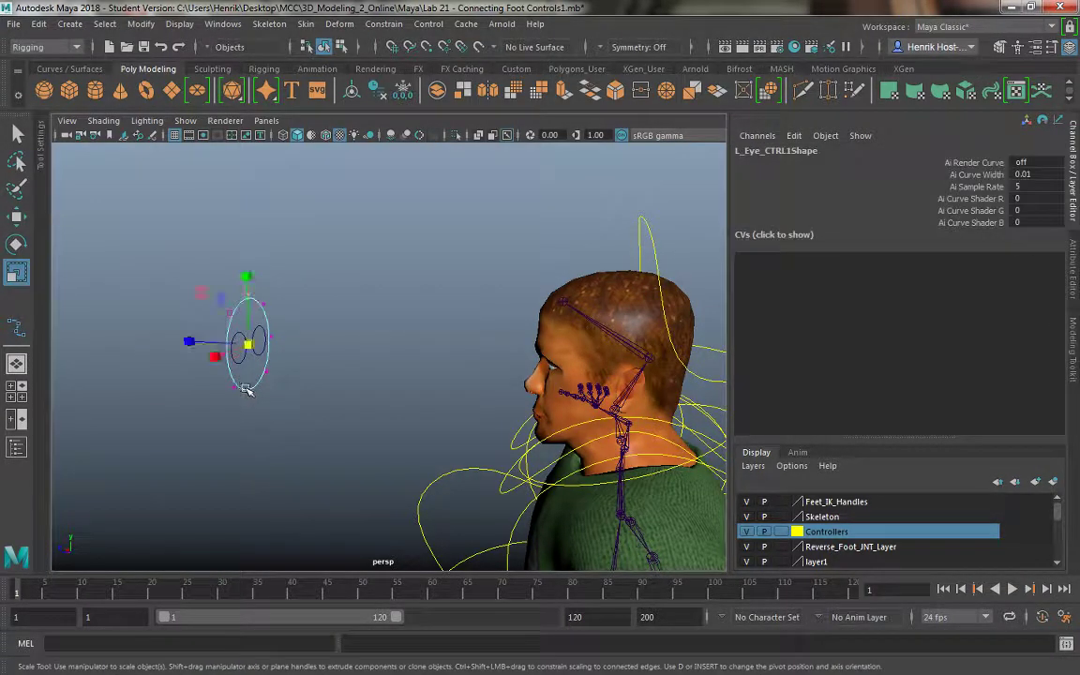
{"action": "left_click_drag", "start_coordinate": [248, 275], "coordinate": [246, 330]}
{"action": "right_click_drag", "start_coordinate": [292, 300], "coordinate": [361, 252]}
{"action": "left_click", "coordinate": [295, 284]}
{"action": "left_click_drag", "start_coordinate": [295, 284], "coordinate": [467, 347], "text": "alt"}
{"action": "right_click_drag", "start_coordinate": [468, 346], "coordinate": [504, 306], "text": "alt"}
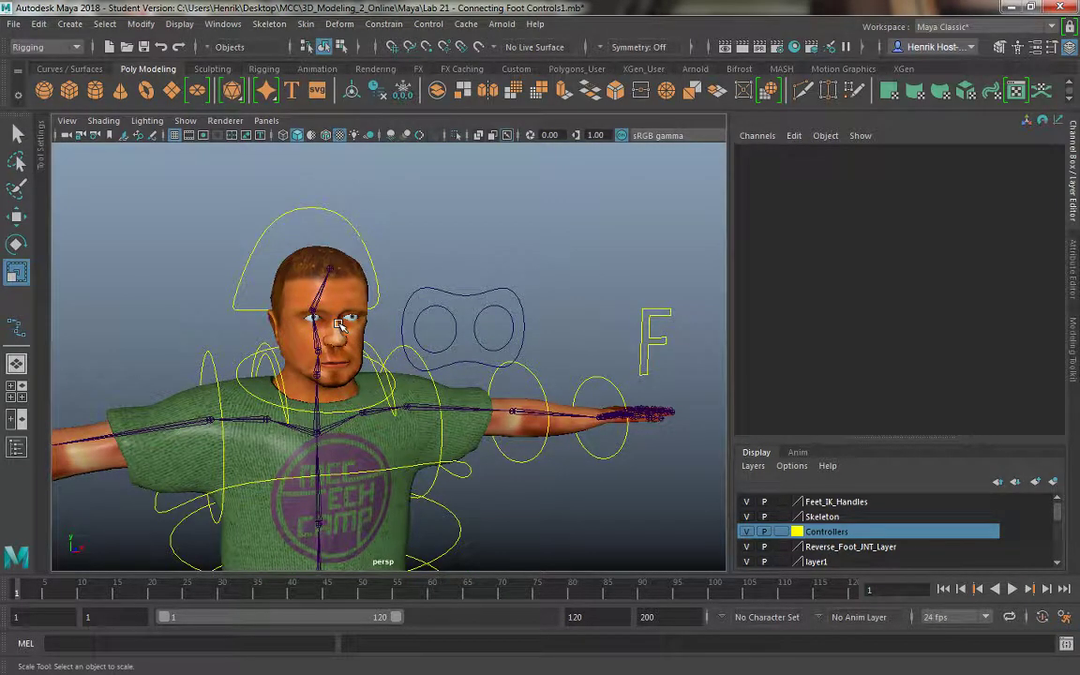
Step: Rename the goggle-shaped curve around the two eye circles as Eyes_CTRL and clear the selection
{"action": "left_click", "coordinate": [335, 291]}
{"action": "left_click", "coordinate": [515, 247]}
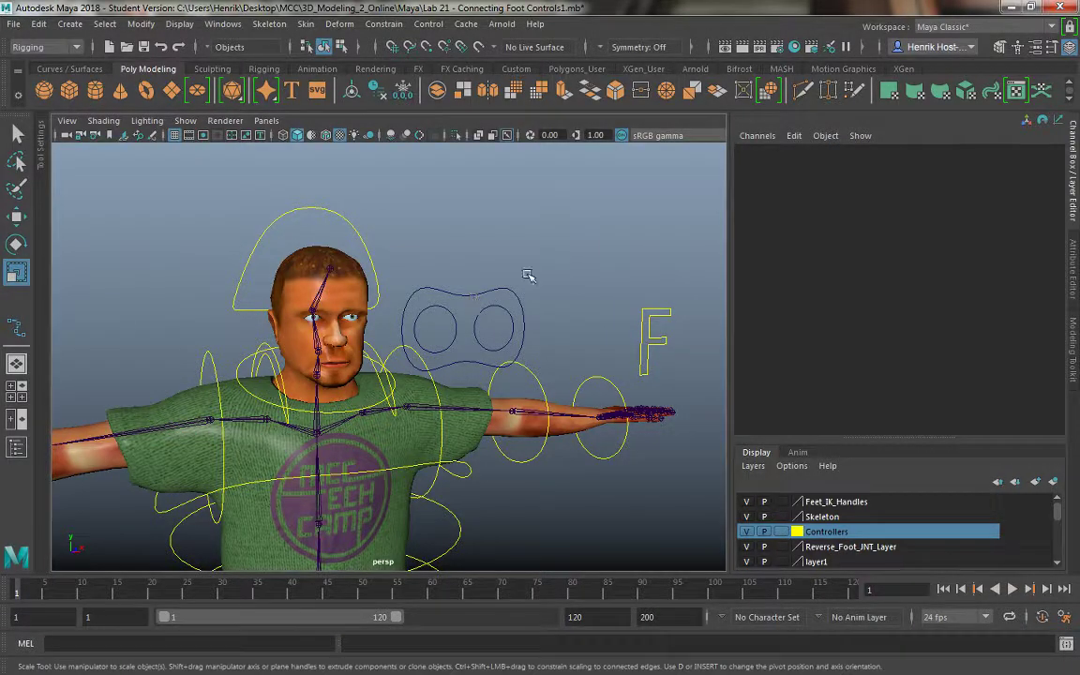
{"action": "left_click", "coordinate": [480, 285]}
{"action": "left_click", "coordinate": [776, 152]}
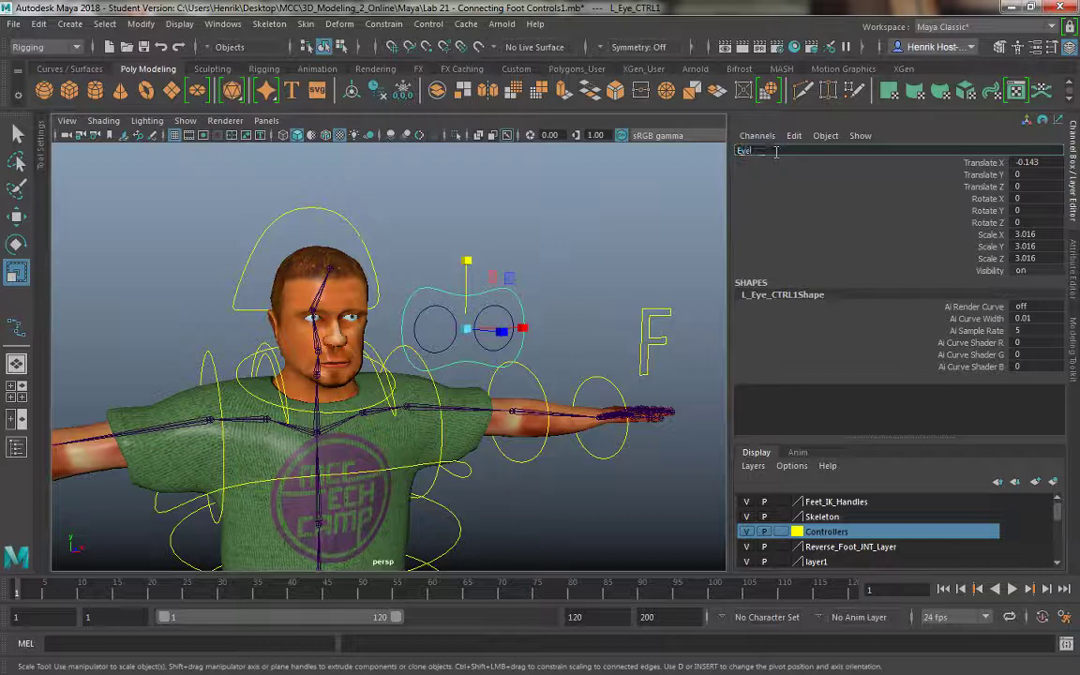
{"action": "type", "text": "Eyes_CTRL"}
{"action": "key", "text": "Return"}
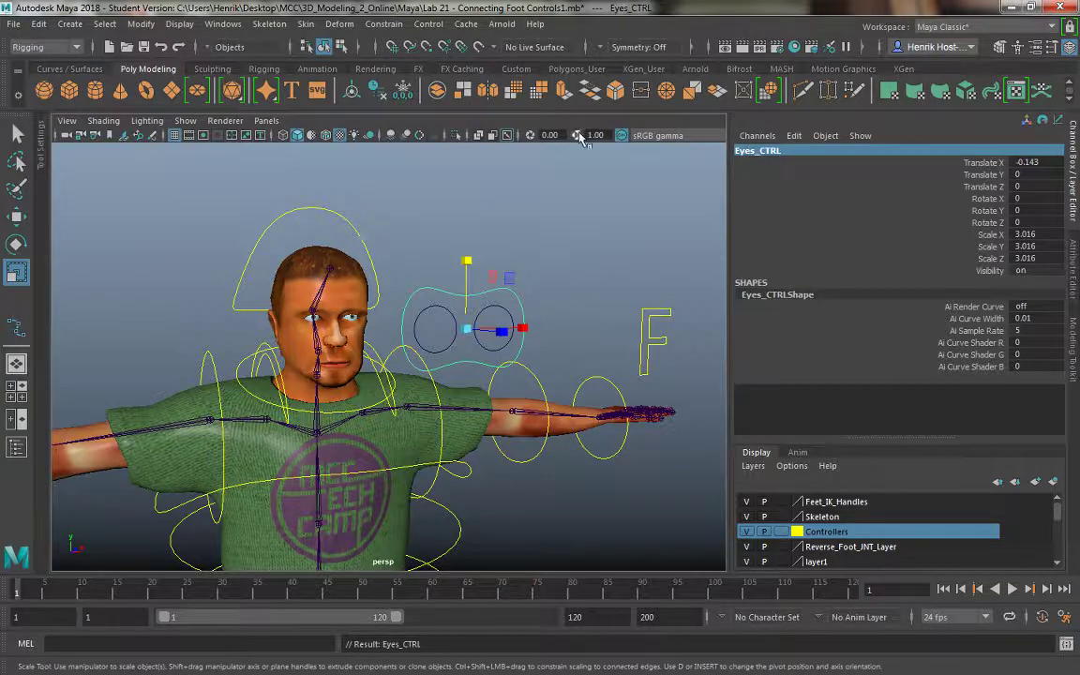
{"action": "left_click", "coordinate": [549, 239]}
{"action": "left_click_drag", "start_coordinate": [547, 248], "coordinate": [384, 281], "text": "alt"}
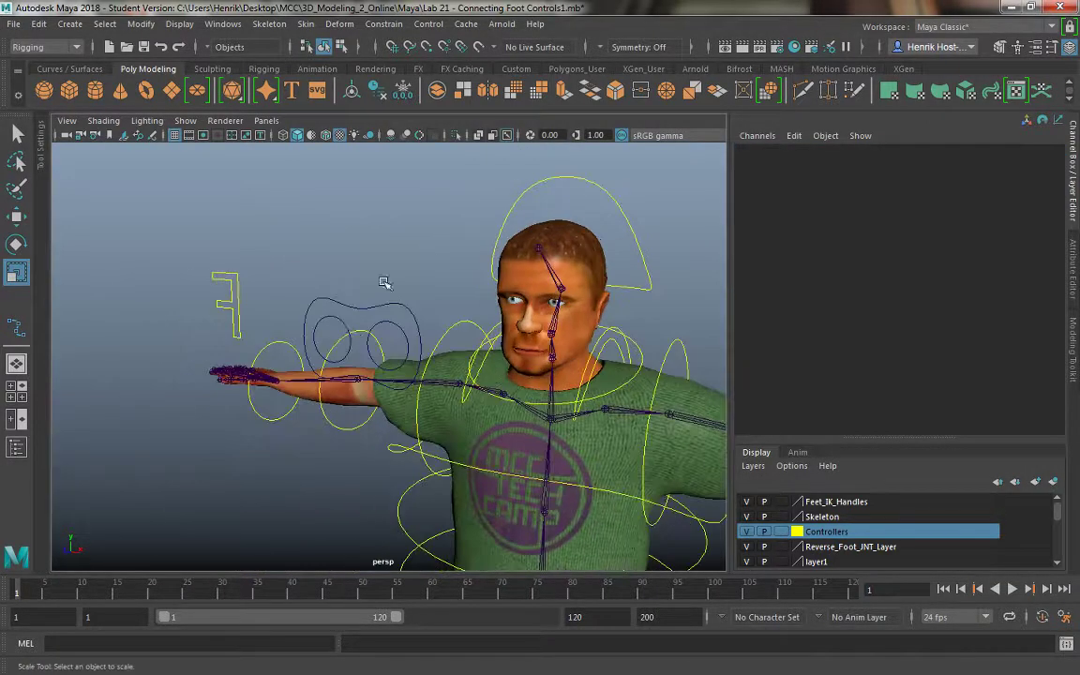
{"action": "left_click", "coordinate": [370, 300]}
{"action": "left_click", "coordinate": [365, 220]}
{"action": "middle_click_drag", "start_coordinate": [374, 212], "coordinate": [421, 230], "text": "alt"}
{"action": "left_click_drag", "start_coordinate": [421, 231], "coordinate": [285, 181], "text": "alt"}
{"action": "left_click", "coordinate": [189, 23]}
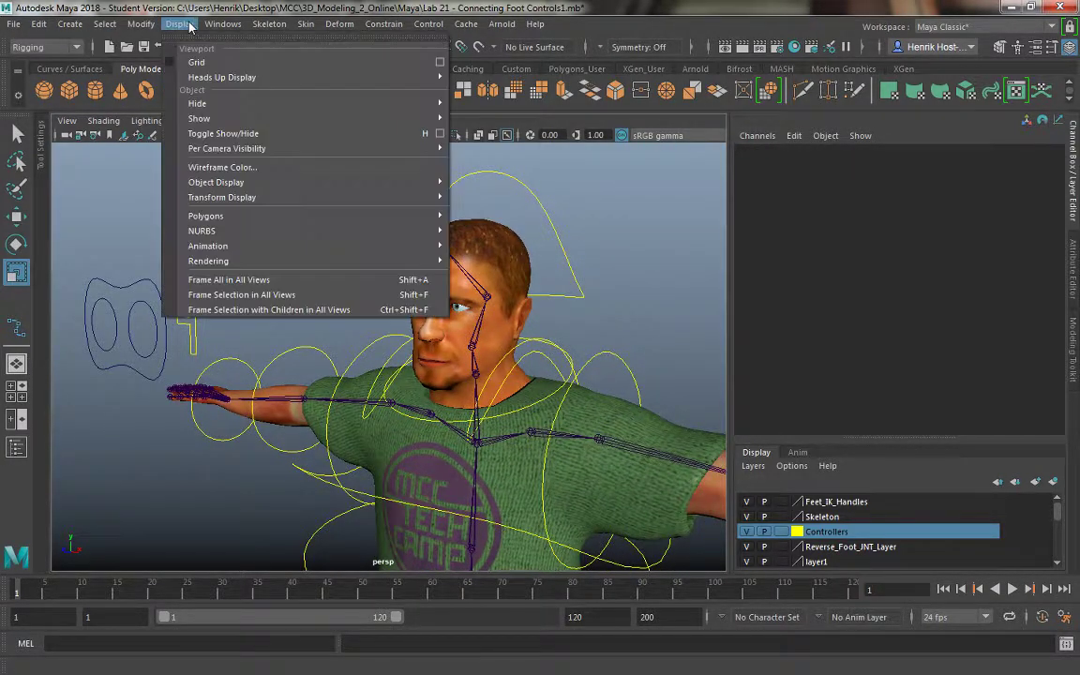
{"action": "left_click", "coordinate": [347, 230]}
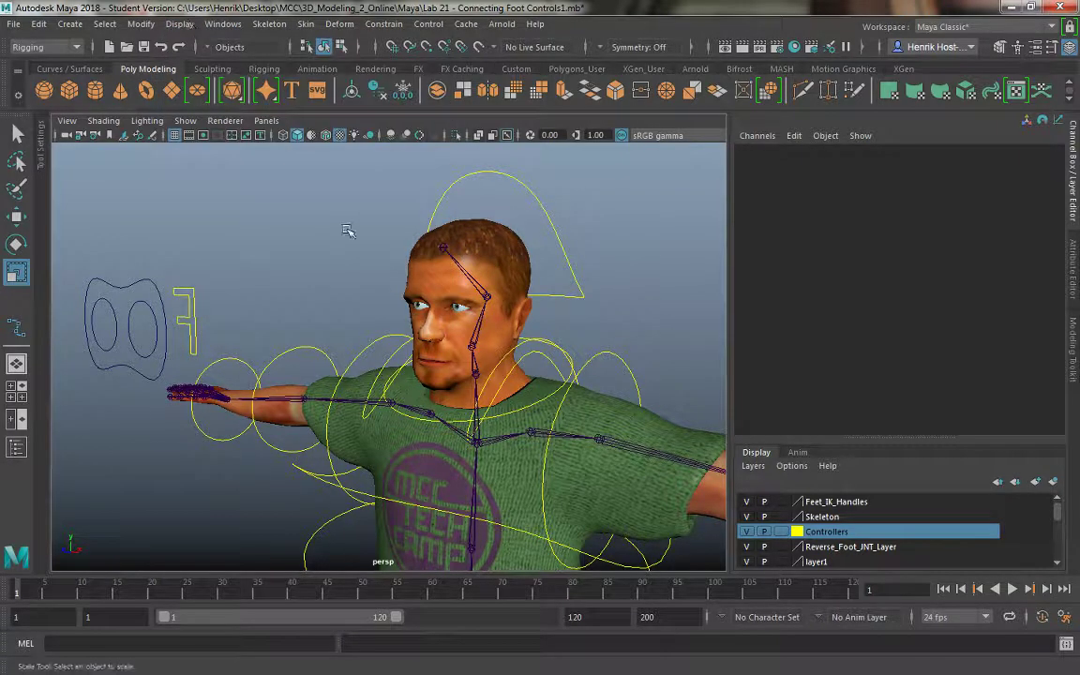
{"action": "left_click", "coordinate": [153, 311]}
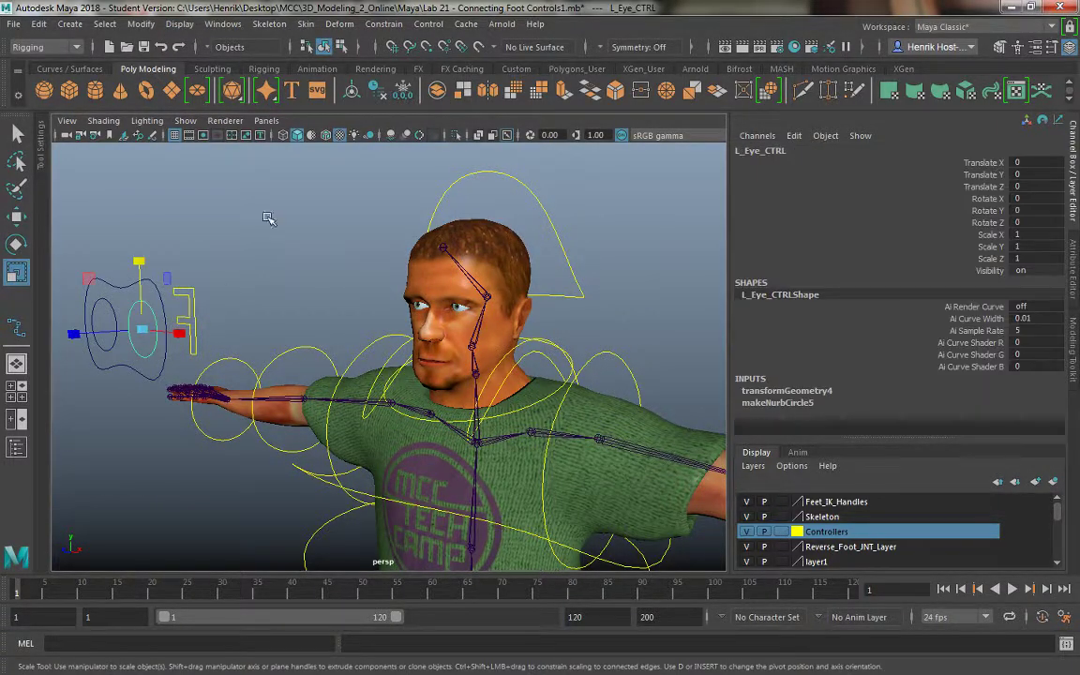
Step: Center the pivot of the character's left eyeball
{"action": "right_click_drag", "start_coordinate": [270, 222], "coordinate": [405, 410], "text": "alt"}
{"action": "scroll", "coordinate": [405, 410], "scroll_direction": "up", "scroll_amount": 1}
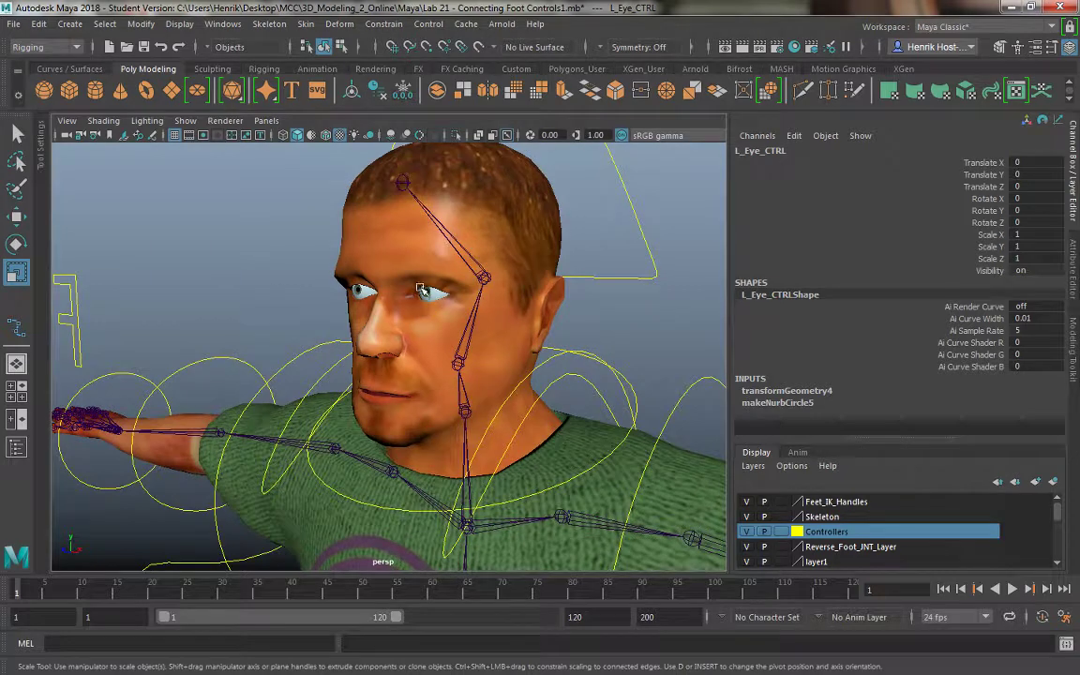
{"action": "left_click", "coordinate": [239, 239]}
{"action": "left_click", "coordinate": [425, 294]}
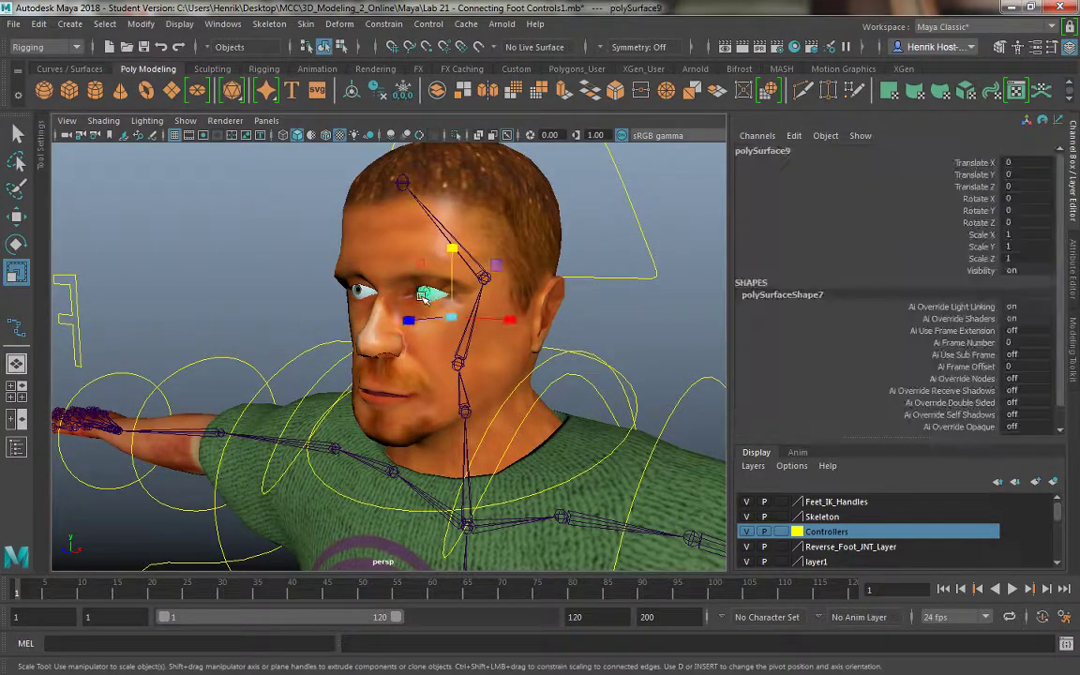
{"action": "left_click", "coordinate": [141, 24]}
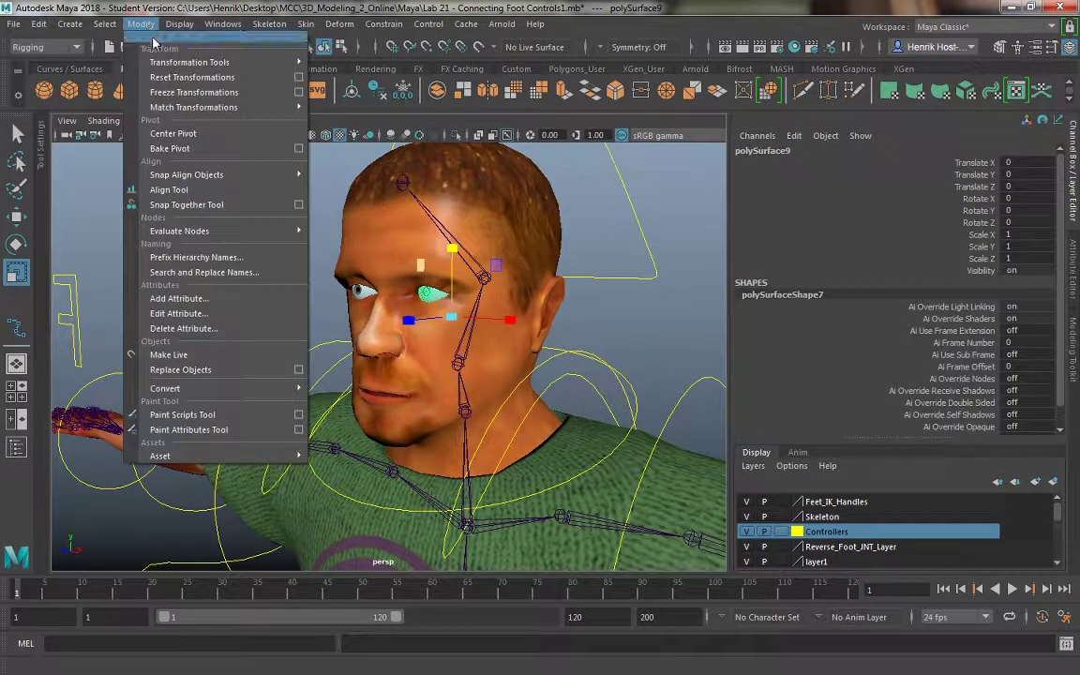
{"action": "left_click", "coordinate": [161, 132]}
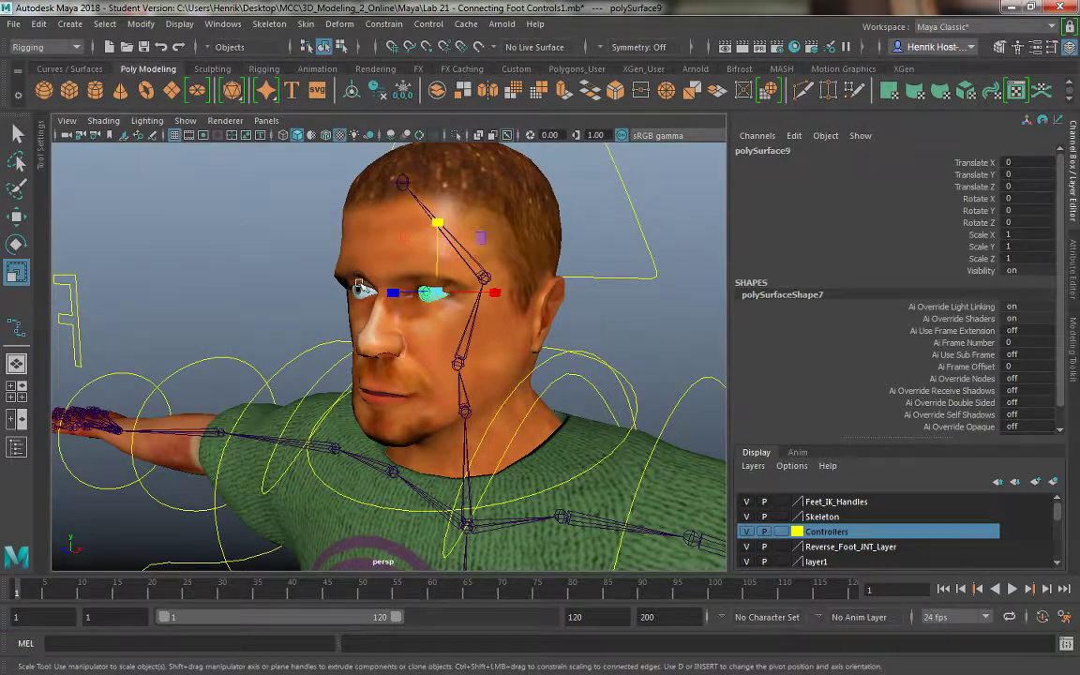
{"action": "left_click", "coordinate": [359, 287]}
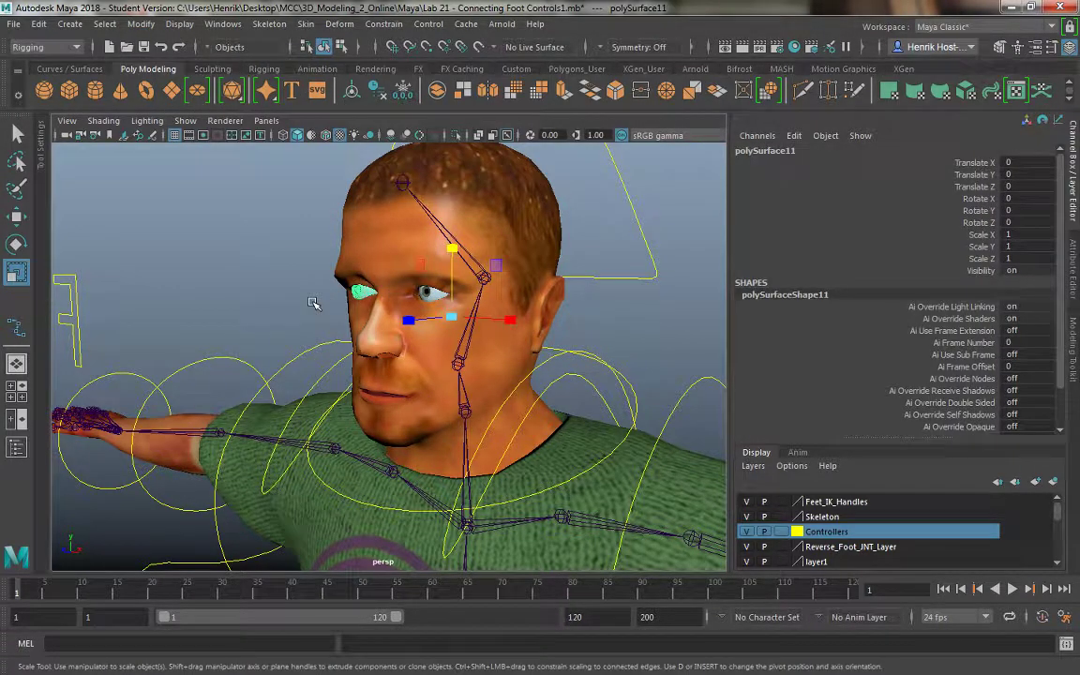
{"action": "left_click", "coordinate": [241, 212]}
{"action": "left_click", "coordinate": [71, 24]}
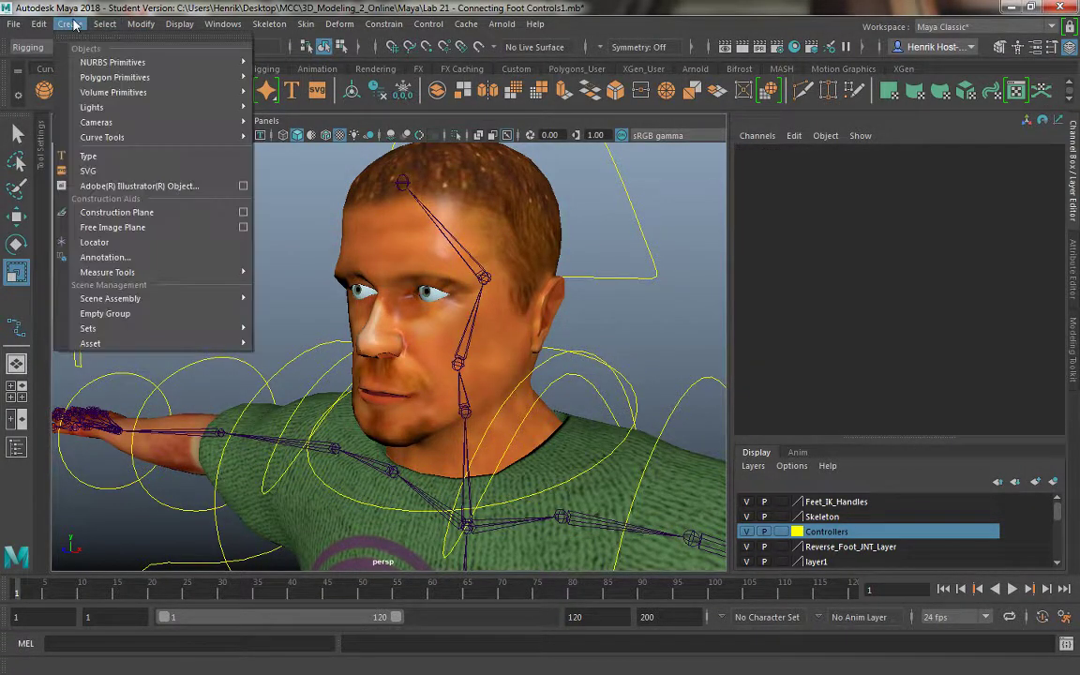
{"action": "mouse_move", "coordinate": [192, 25]}
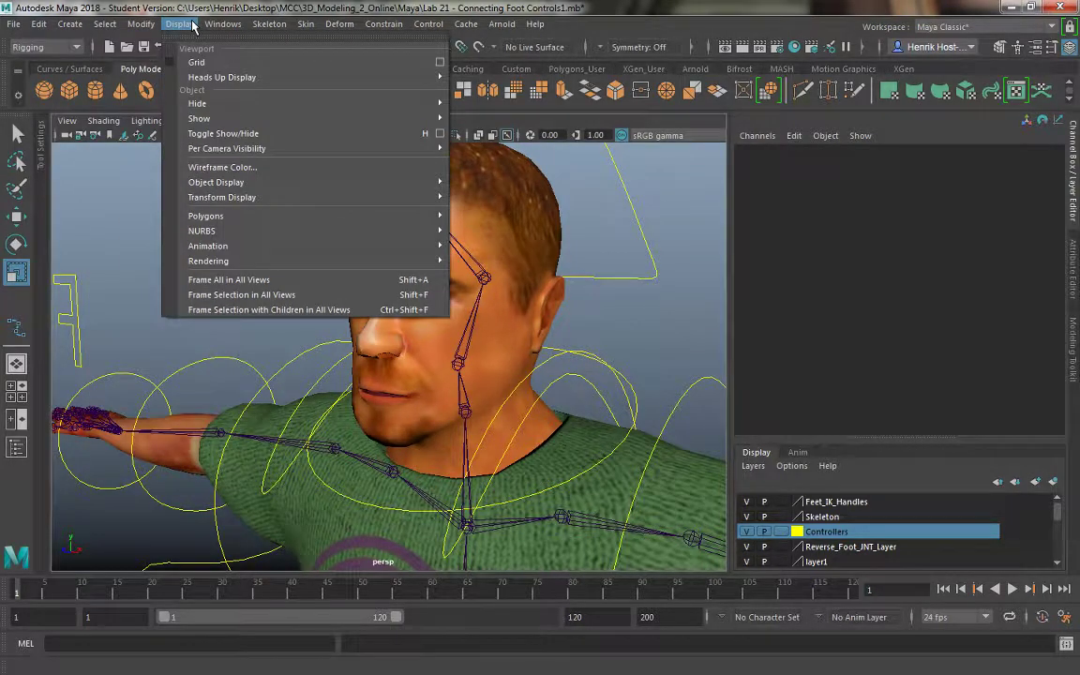
{"action": "mouse_move", "coordinate": [243, 252]}
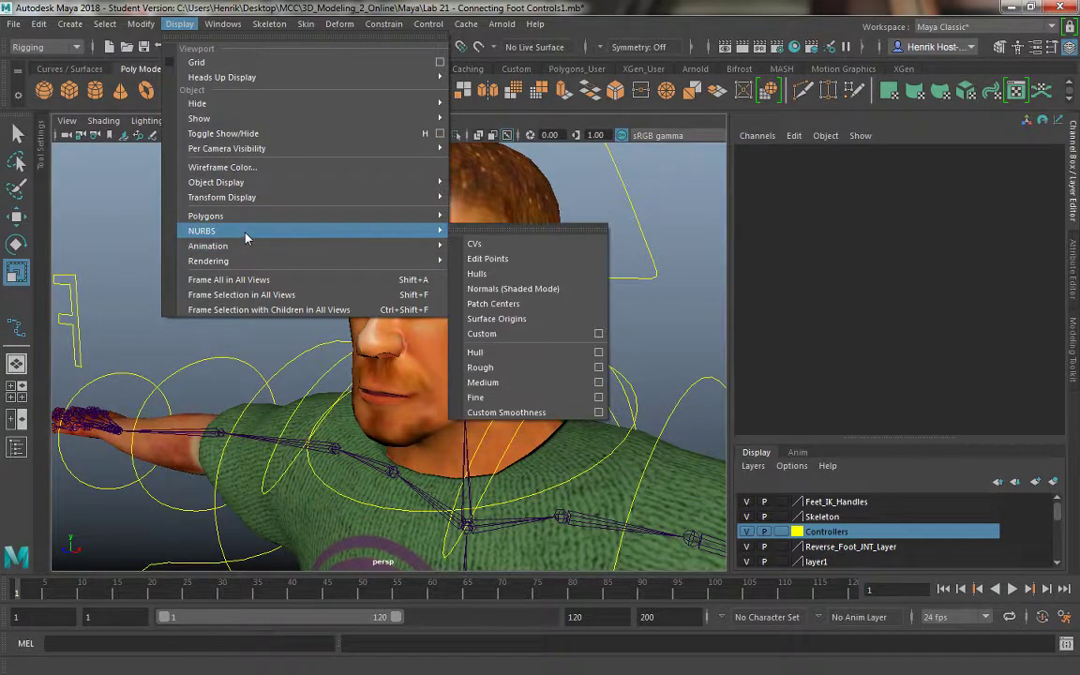
{"action": "mouse_move", "coordinate": [250, 221]}
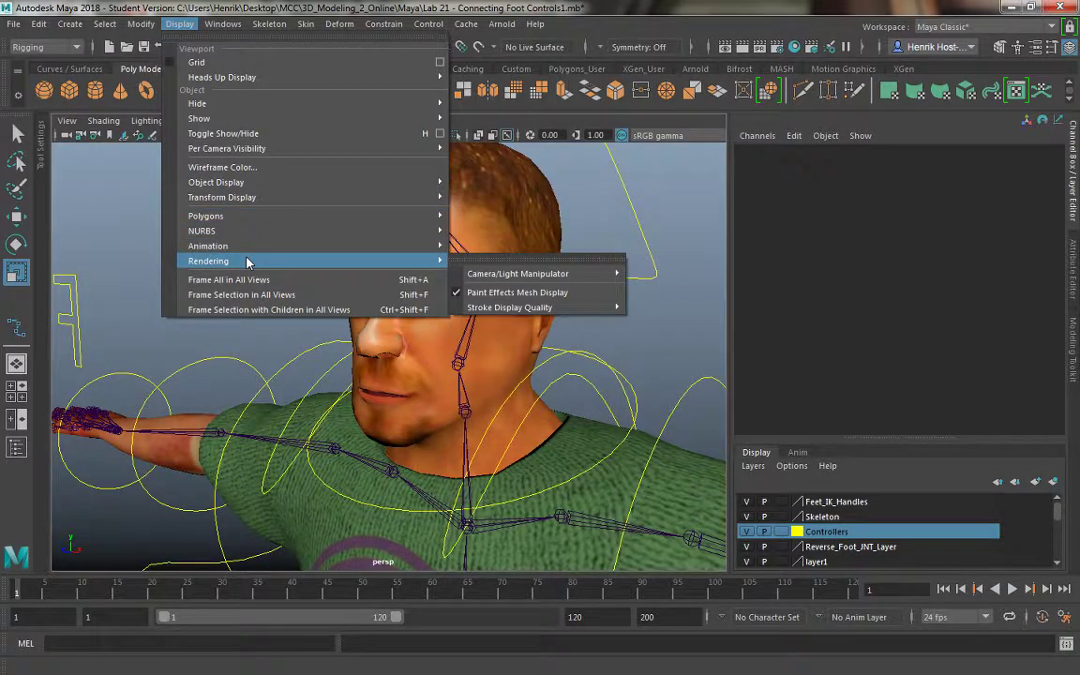
{"action": "mouse_move", "coordinate": [259, 188]}
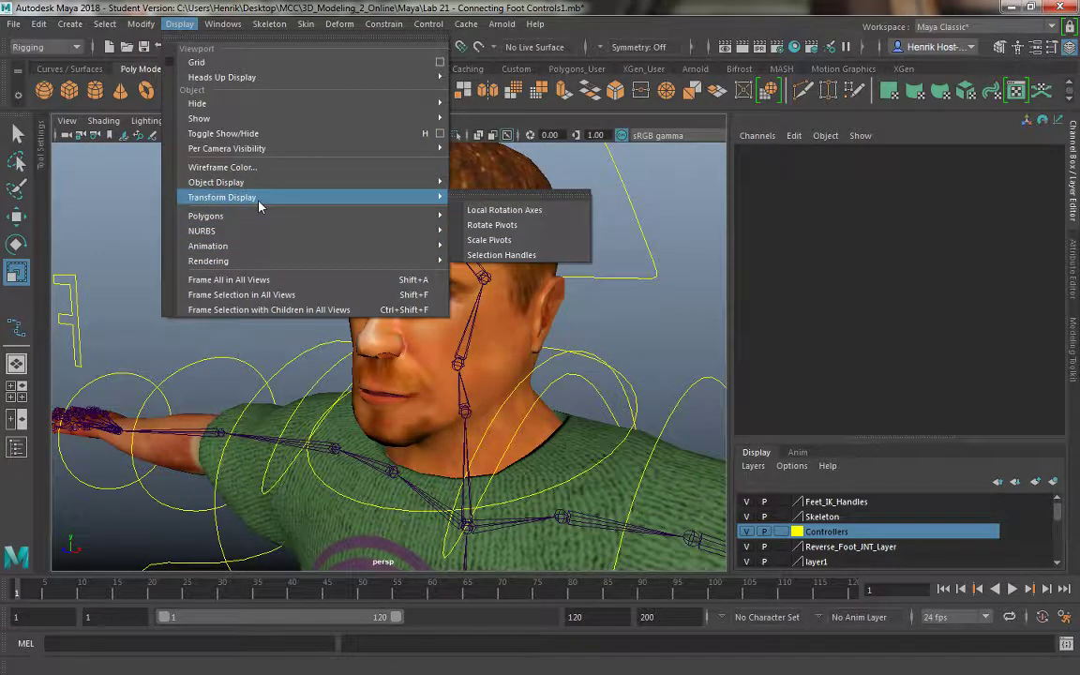
{"action": "left_click", "coordinate": [105, 187]}
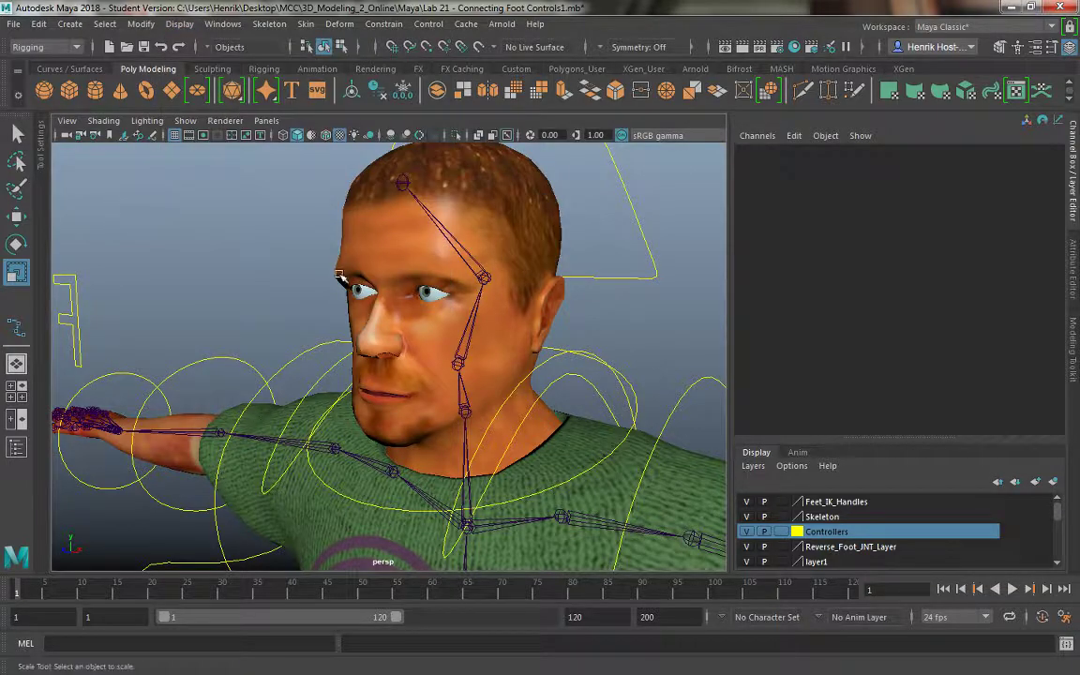
Step: Toggle the local rotation axes display for the character's left eyeball
{"action": "left_click", "coordinate": [436, 296]}
{"action": "left_click_drag", "start_coordinate": [392, 269], "coordinate": [163, 239], "text": "alt"}
{"action": "left_click", "coordinate": [371, 274]}
{"action": "scroll", "coordinate": [373, 275], "scroll_direction": "up", "scroll_amount": 3}
{"action": "key", "text": "f"}
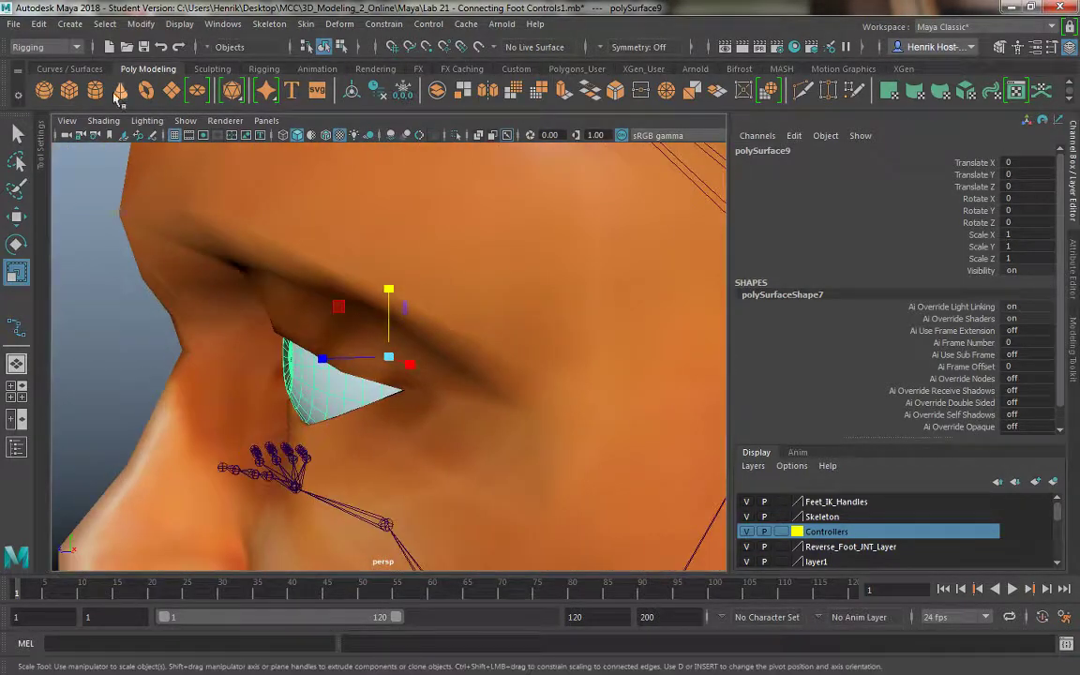
{"action": "left_click", "coordinate": [178, 25]}
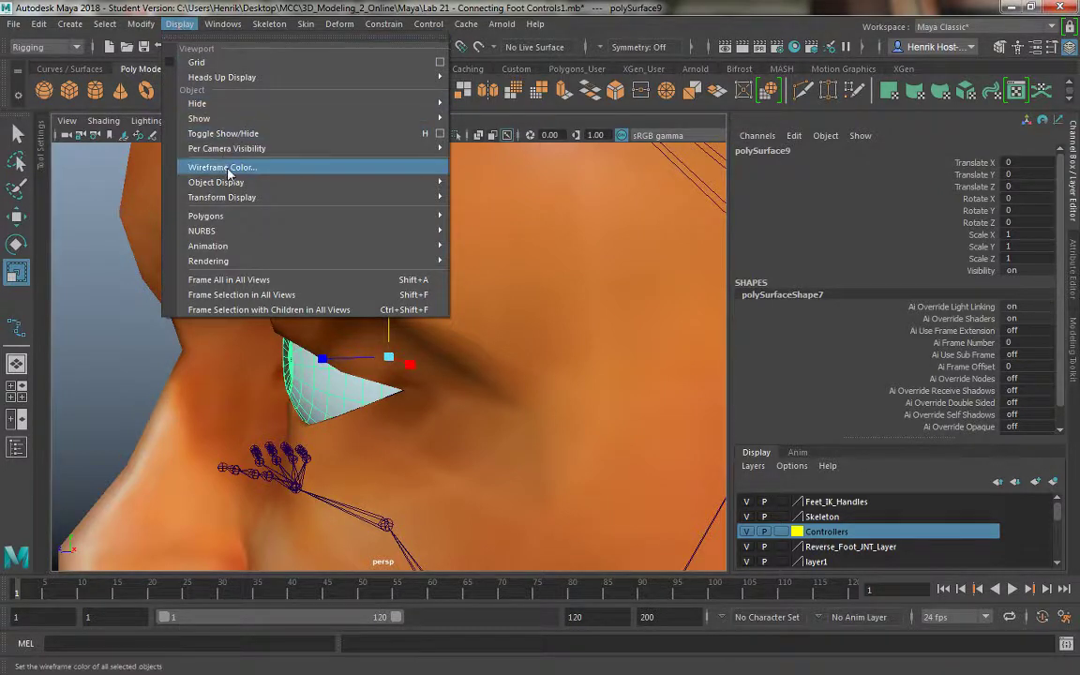
{"action": "mouse_move", "coordinate": [238, 198]}
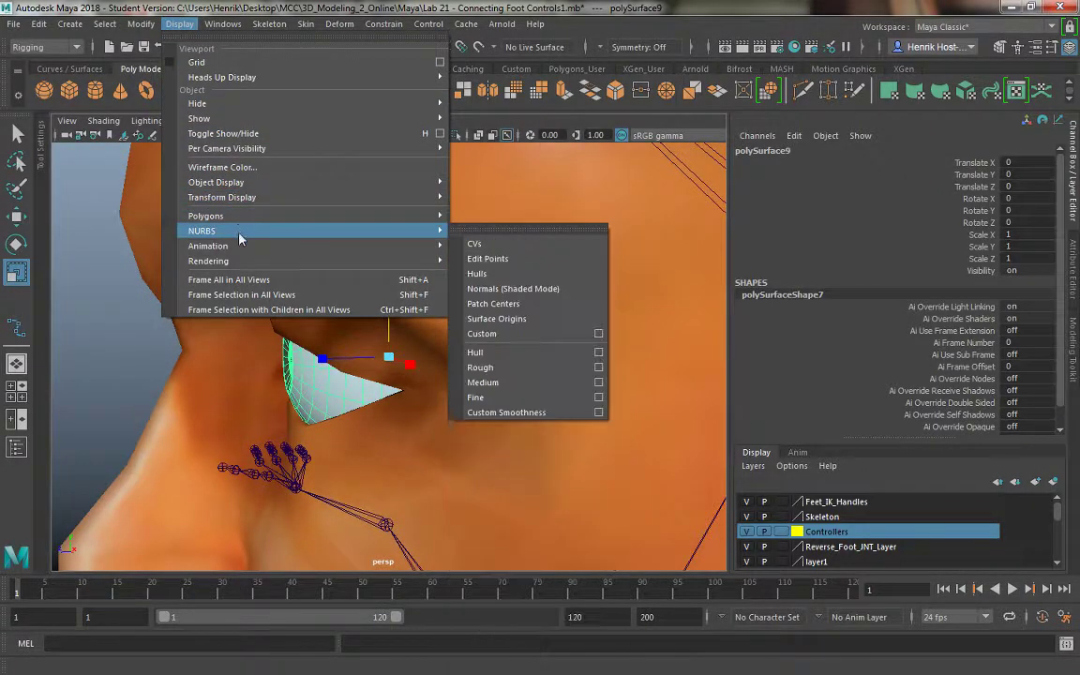
{"action": "mouse_move", "coordinate": [242, 229]}
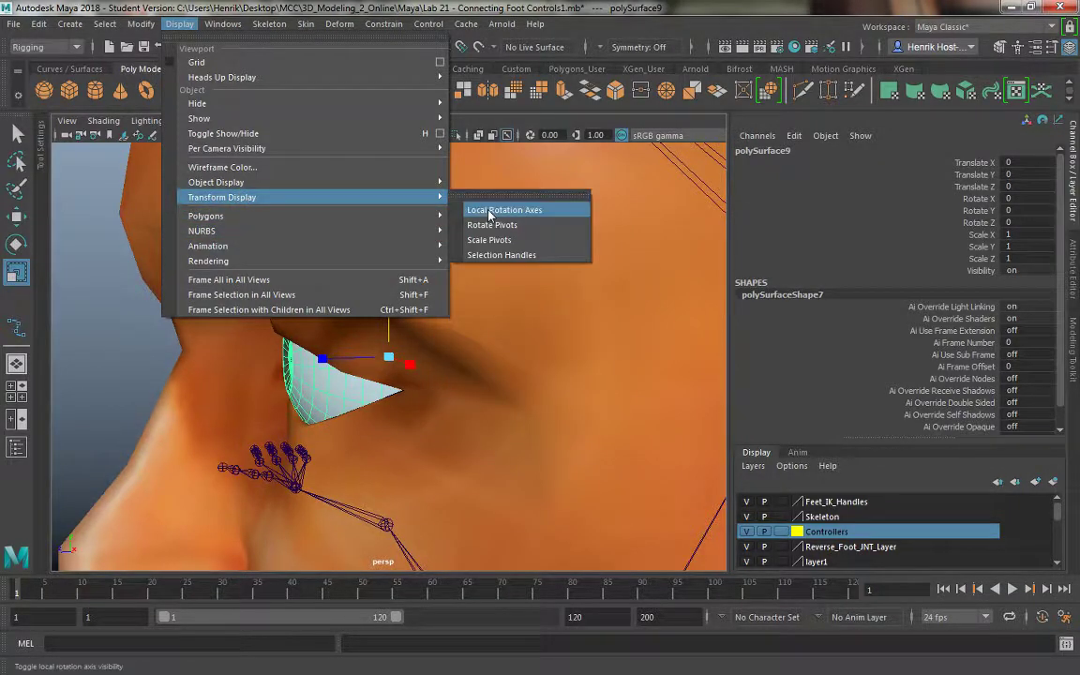
{"action": "left_click", "coordinate": [489, 210]}
{"action": "scroll", "coordinate": [343, 291], "scroll_direction": "down", "scroll_amount": 4}
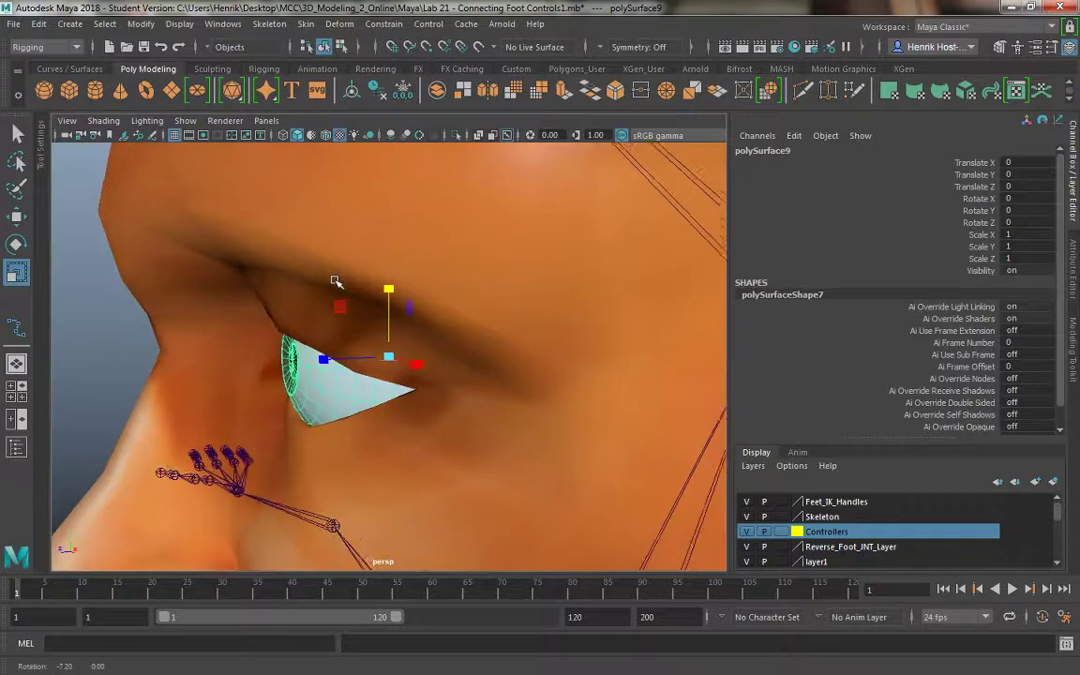
Step: Switch the viewport to wireframe and toggle the local rotation axes of the character's left eyeball again
{"action": "key", "text": "4"}
{"action": "left_click", "coordinate": [112, 315]}
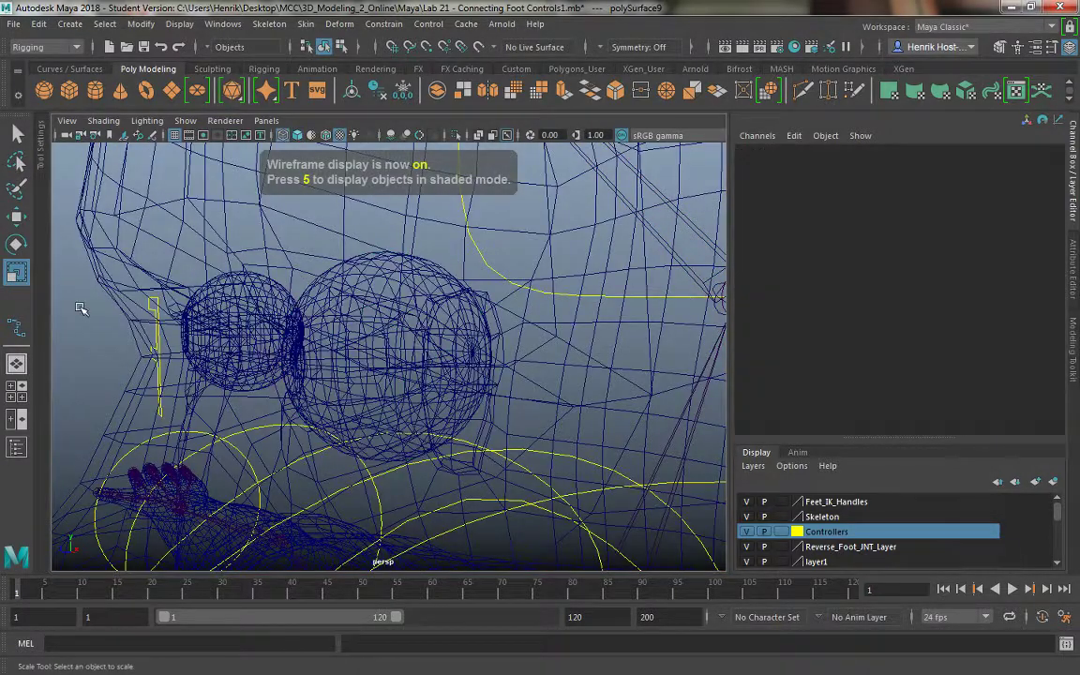
{"action": "scroll", "coordinate": [216, 345], "scroll_direction": "up", "scroll_amount": 6}
{"action": "scroll", "coordinate": [308, 379], "scroll_direction": "down", "scroll_amount": 6}
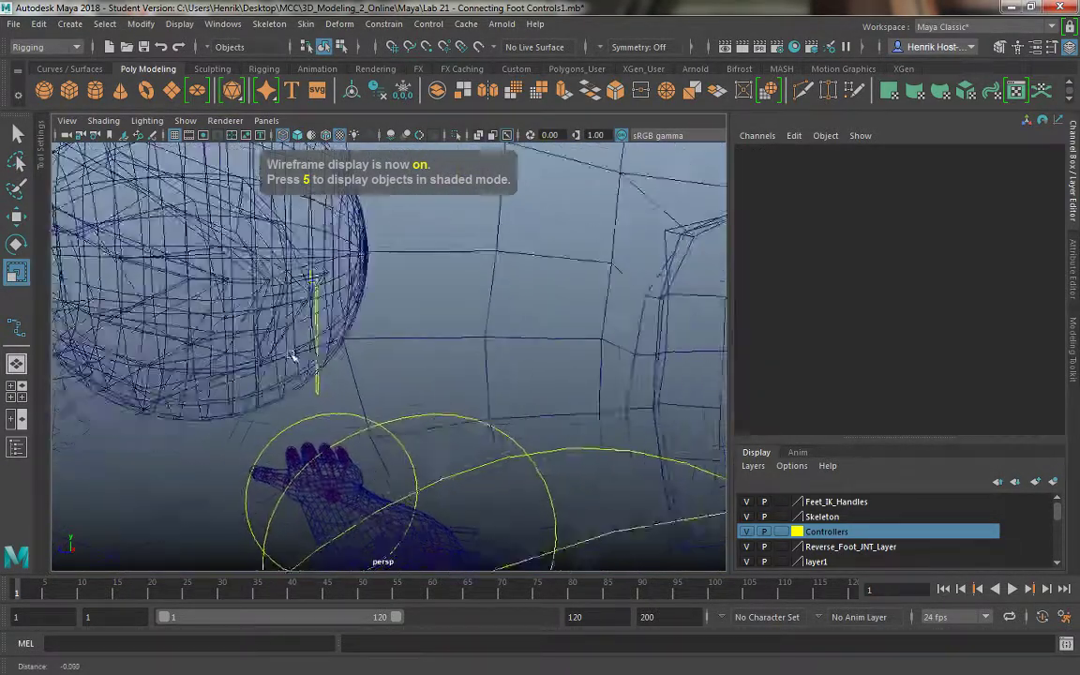
{"action": "scroll", "coordinate": [318, 340], "scroll_direction": "down", "scroll_amount": 5}
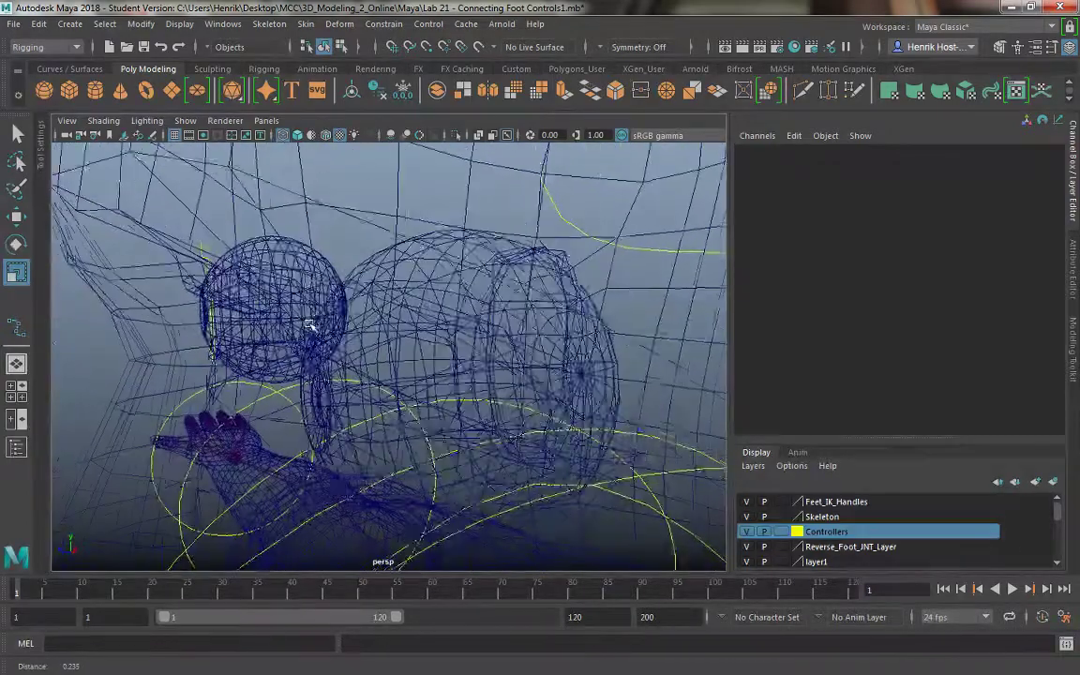
{"action": "left_click", "coordinate": [404, 344]}
{"action": "left_click", "coordinate": [406, 369]}
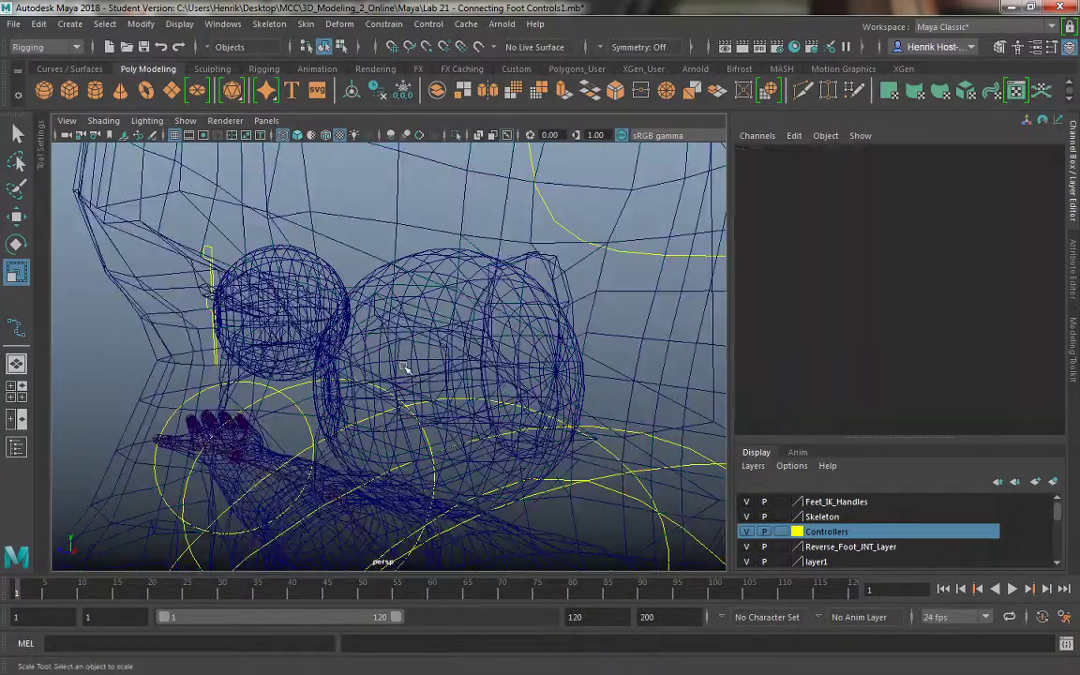
{"action": "left_click", "coordinate": [426, 366]}
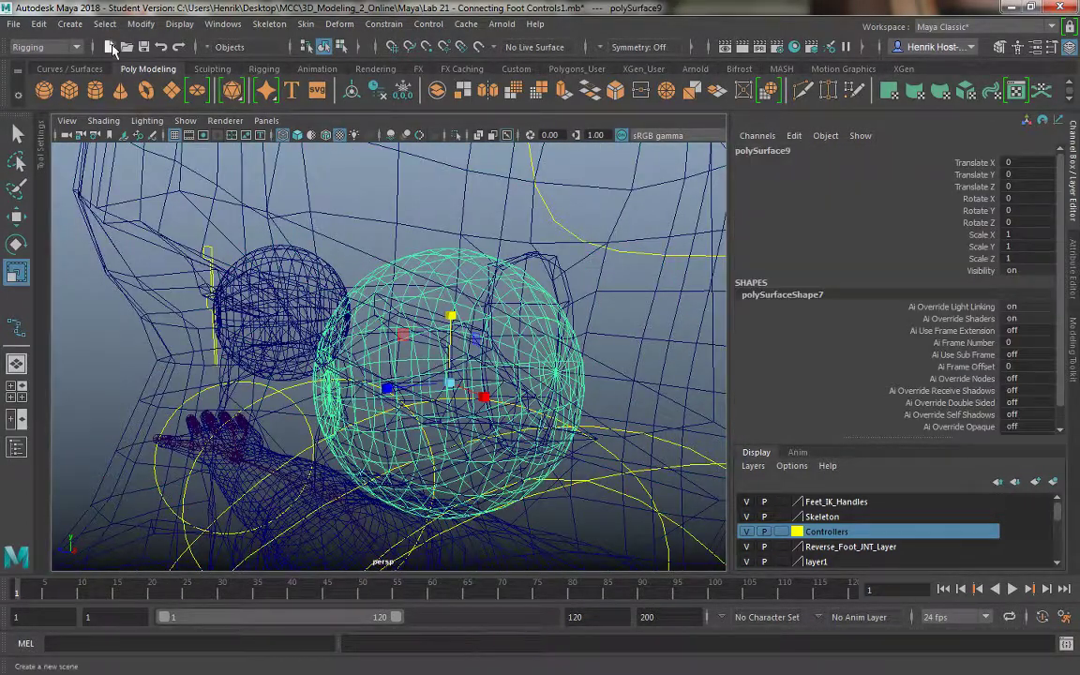
{"action": "left_click", "coordinate": [179, 25]}
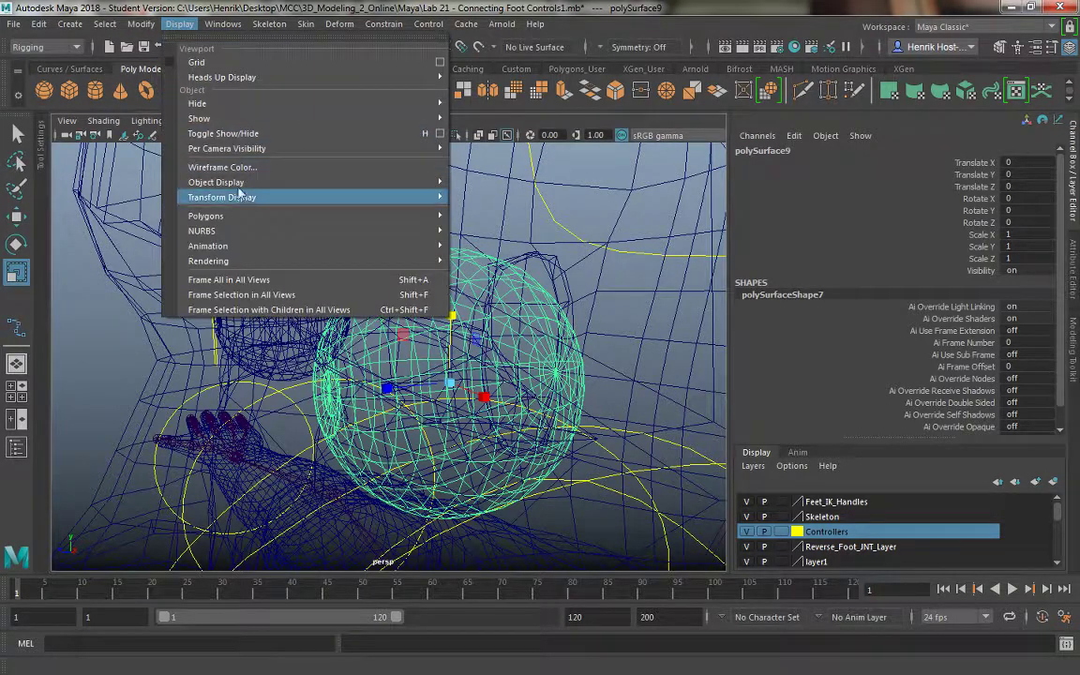
{"action": "mouse_move", "coordinate": [221, 195]}
{"action": "left_click", "coordinate": [492, 211]}
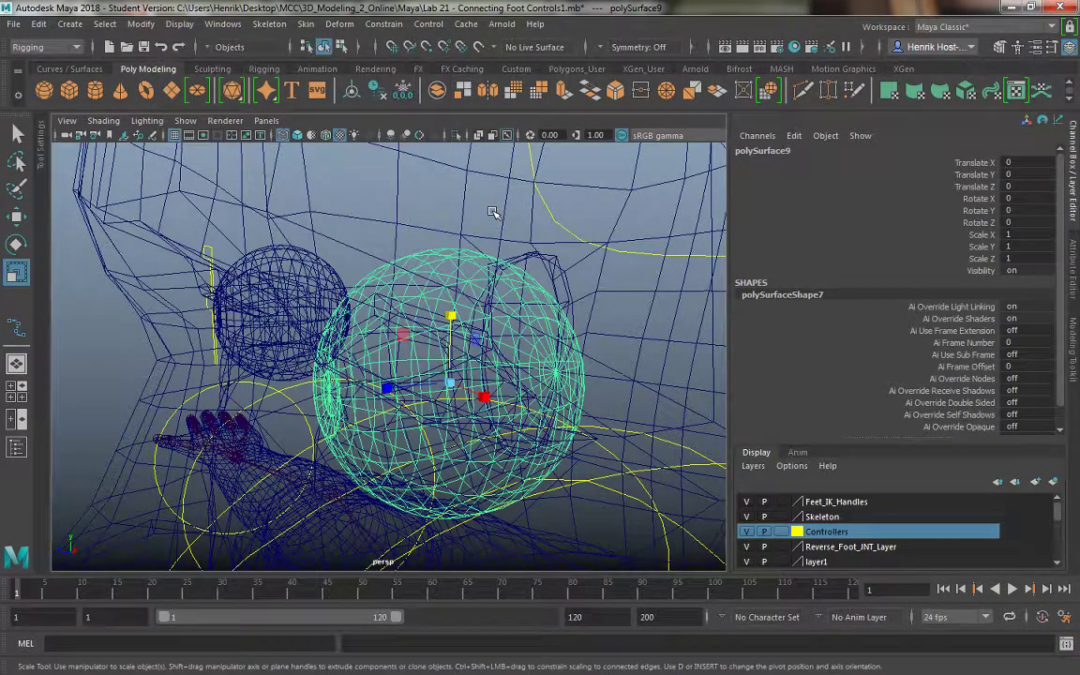
Step: Examine the character's left eyeball and its pivot from several angles in the wireframe perspective view
{"action": "left_click", "coordinate": [106, 316]}
{"action": "left_click_drag", "start_coordinate": [106, 316], "coordinate": [357, 377], "text": "alt"}
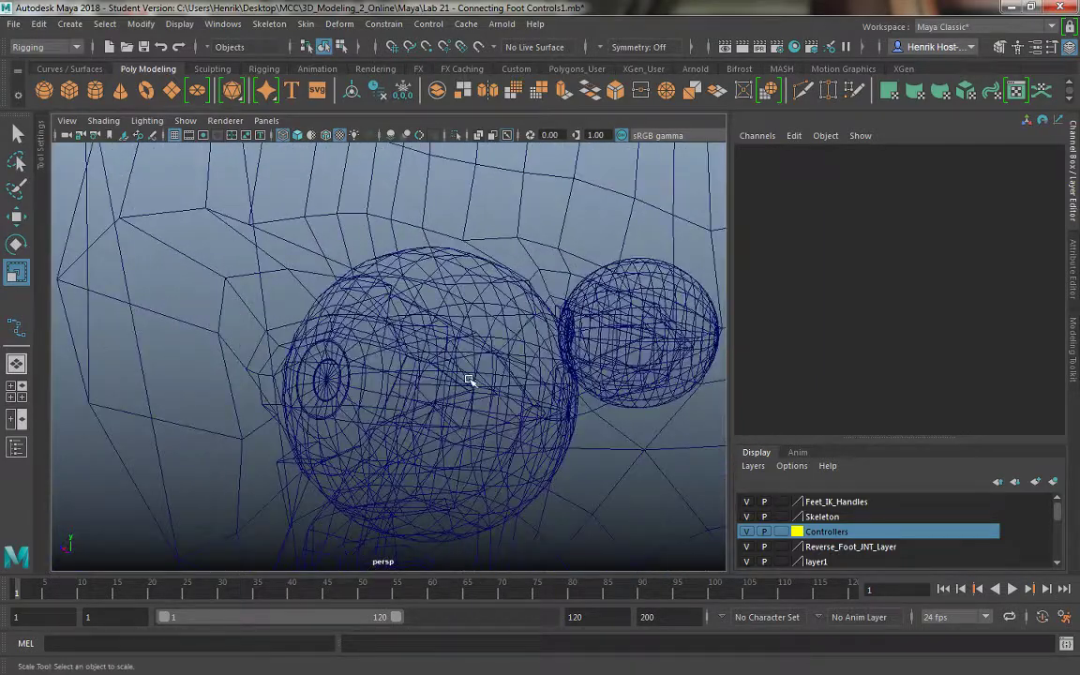
{"action": "left_click", "coordinate": [473, 384]}
{"action": "left_click", "coordinate": [555, 433]}
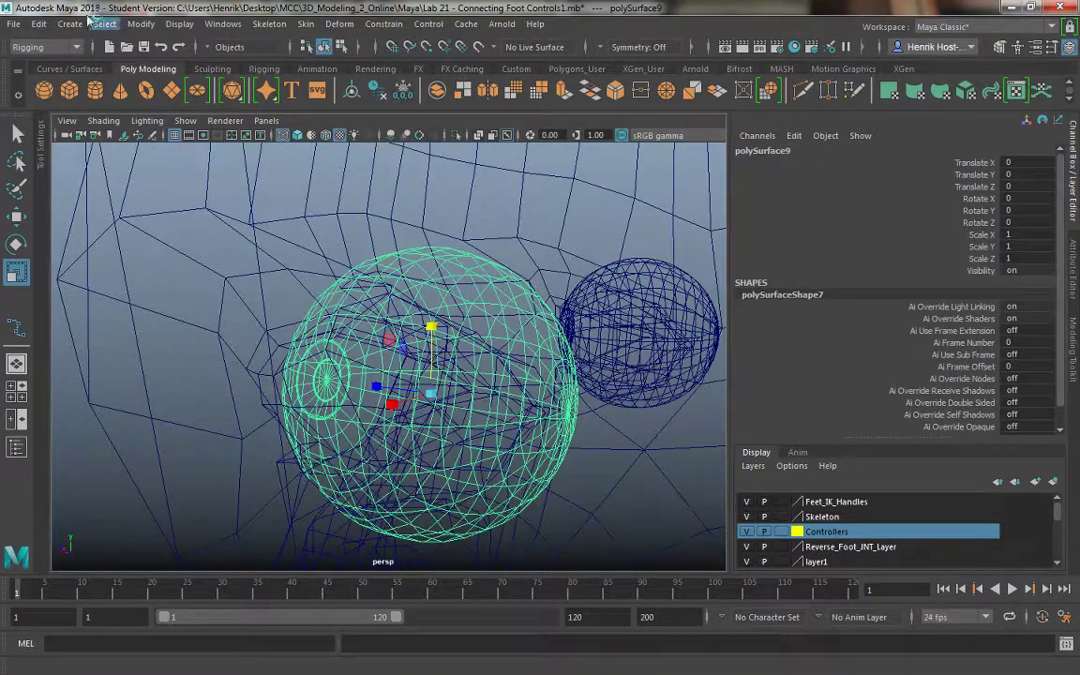
{"action": "left_click_drag", "start_coordinate": [555, 433], "coordinate": [277, 344], "text": "alt"}
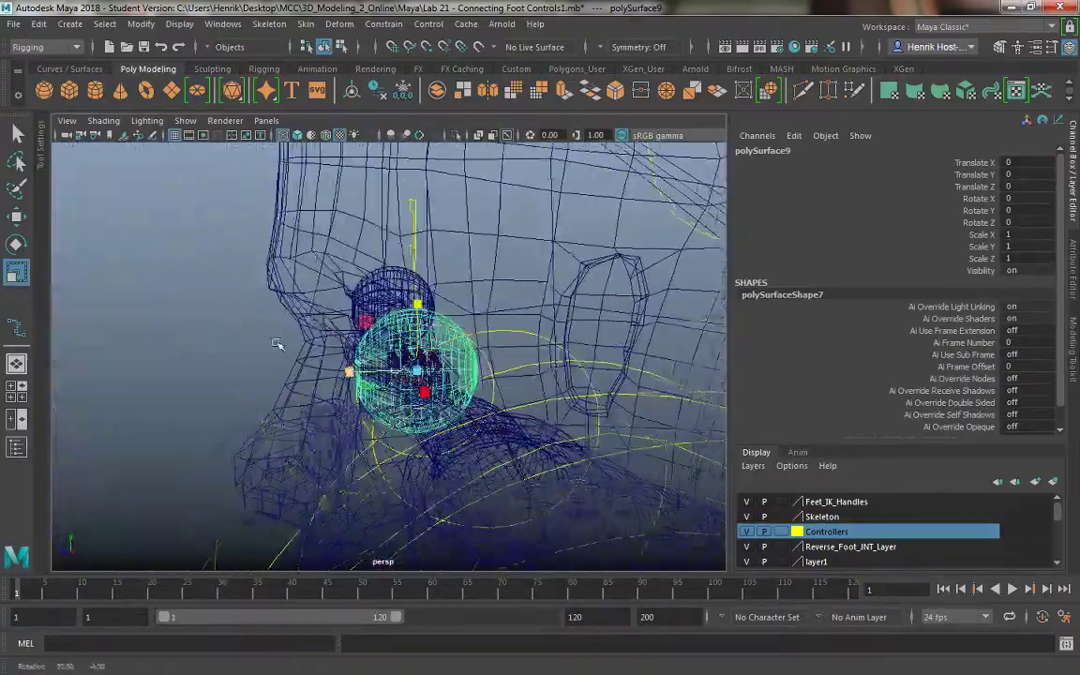
{"action": "right_click_drag", "start_coordinate": [278, 345], "coordinate": [366, 378], "text": "alt"}
{"action": "left_click_drag", "start_coordinate": [374, 382], "coordinate": [520, 351], "text": "alt"}
{"action": "left_click_drag", "start_coordinate": [485, 421], "coordinate": [415, 343], "text": "alt"}
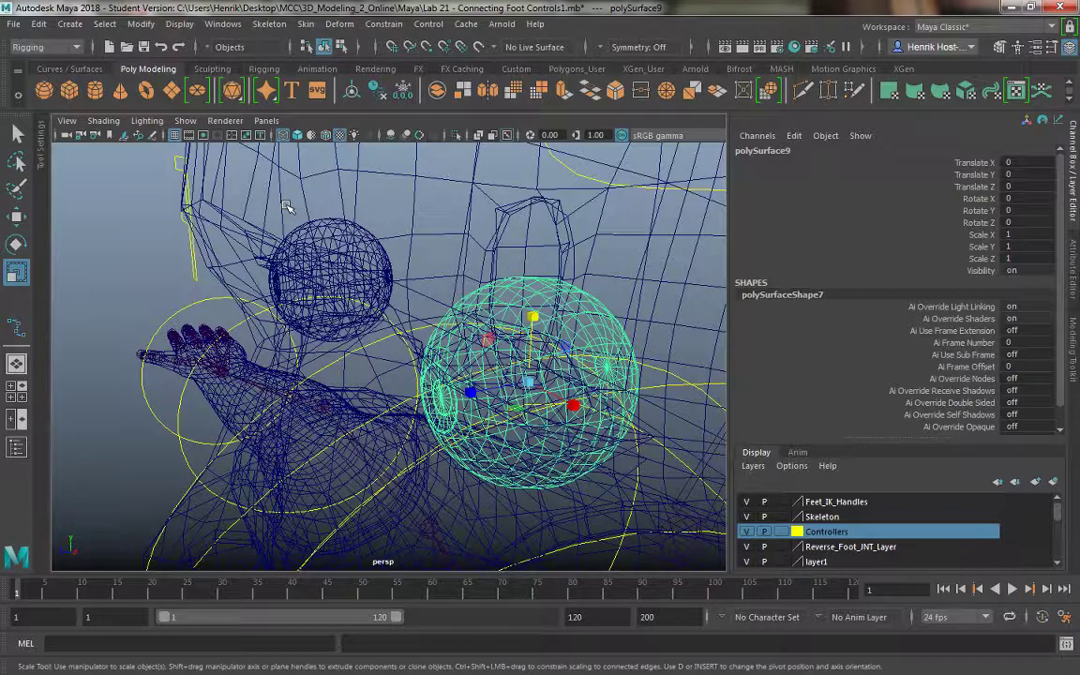
{"action": "left_click", "coordinate": [179, 23]}
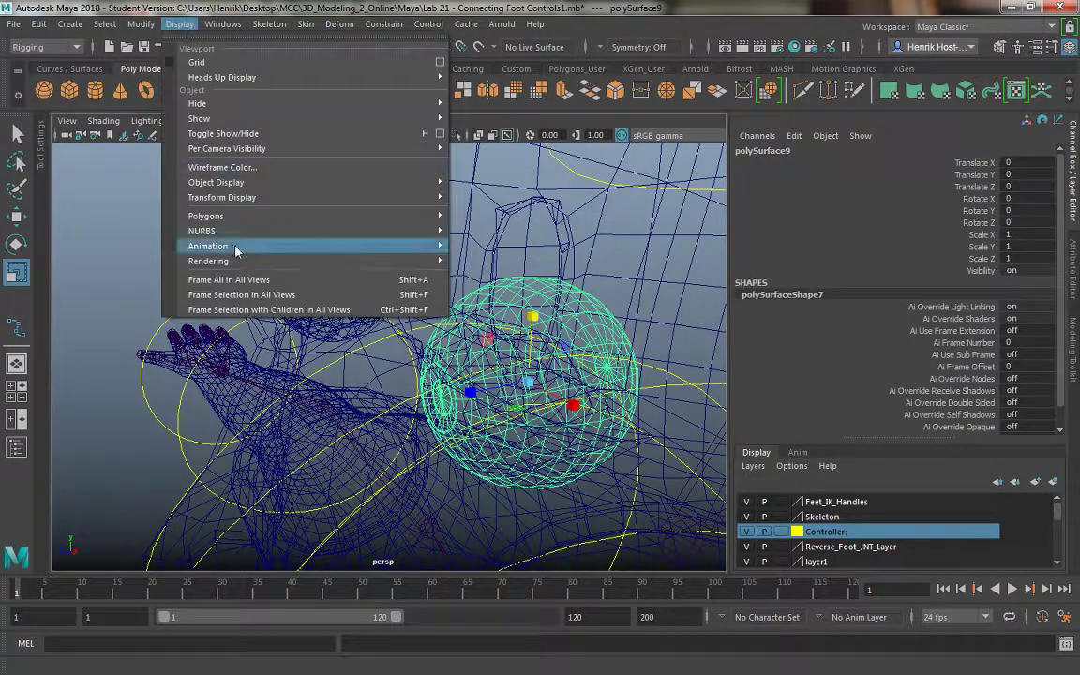
{"action": "mouse_move", "coordinate": [422, 182]}
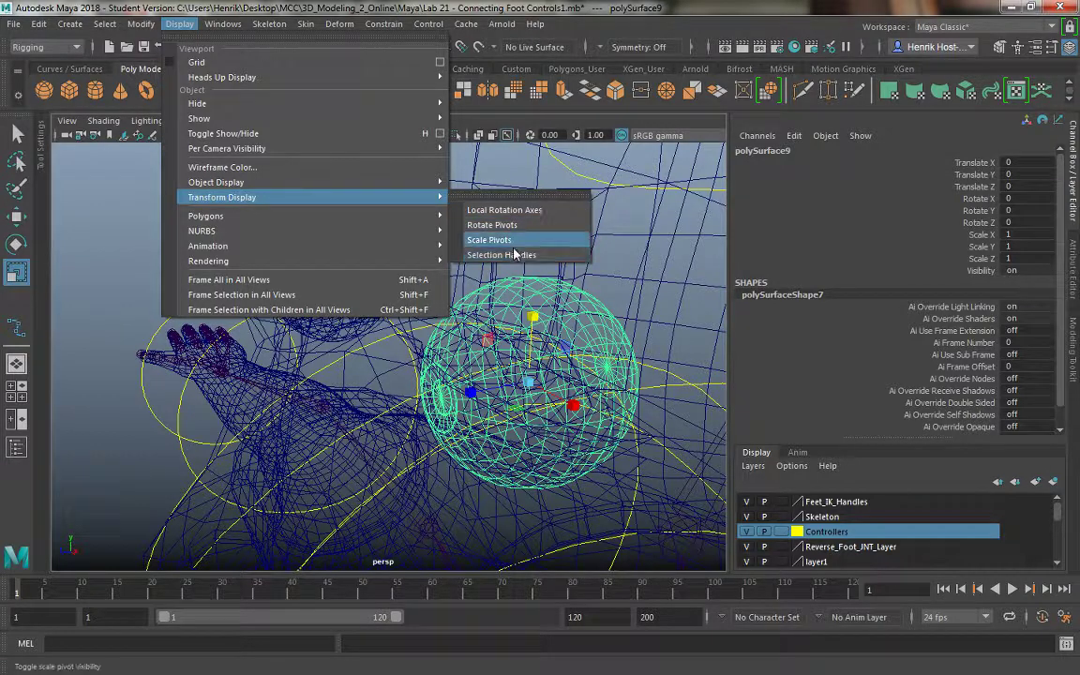
{"action": "mouse_move", "coordinate": [350, 180]}
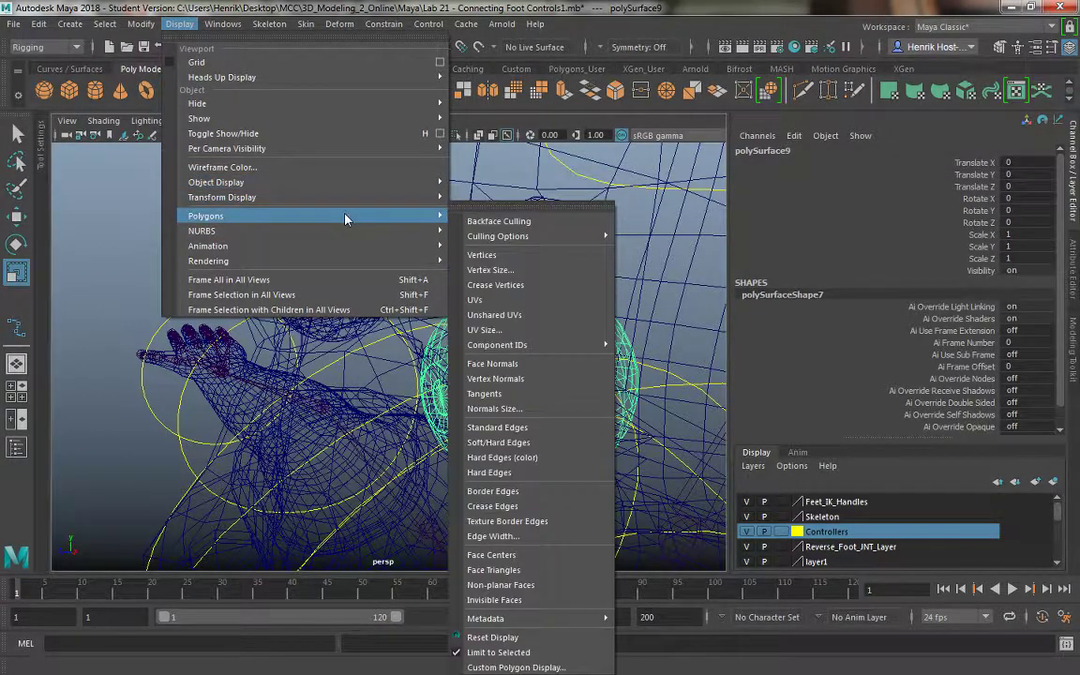
{"action": "left_click", "coordinate": [75, 210]}
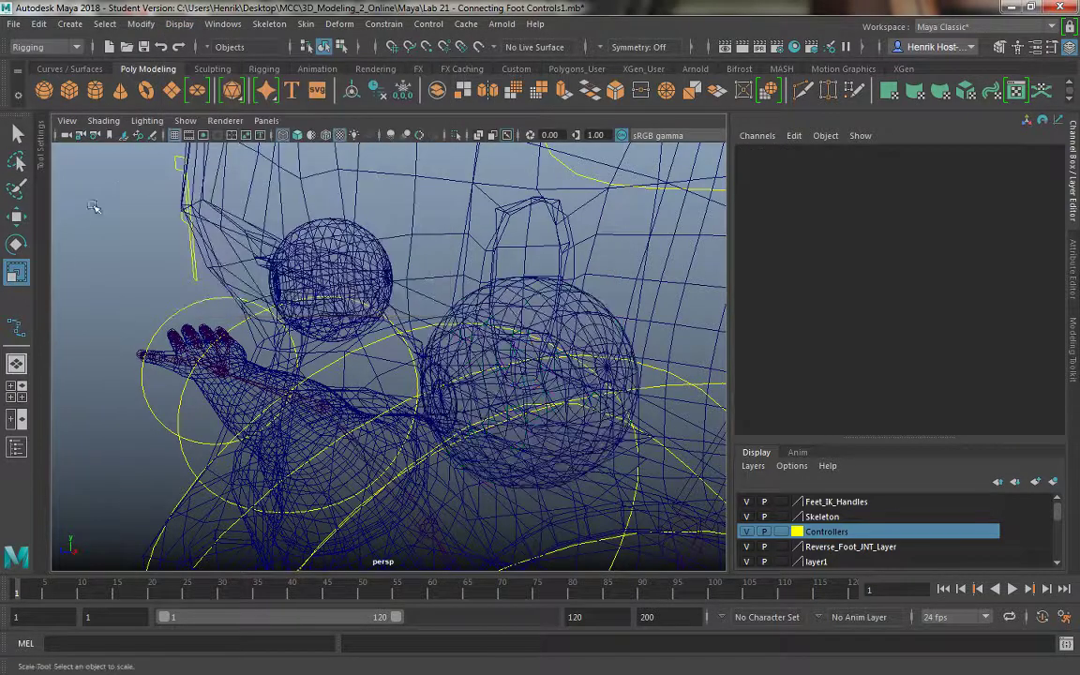
Step: Snap the left eyeball's pivot along Z to the vertex at the middle of the sphere in the side view
{"action": "left_click", "coordinate": [446, 410]}
{"action": "left_click_drag", "start_coordinate": [445, 411], "coordinate": [414, 397], "text": "alt"}
{"action": "key", "text": "space"}
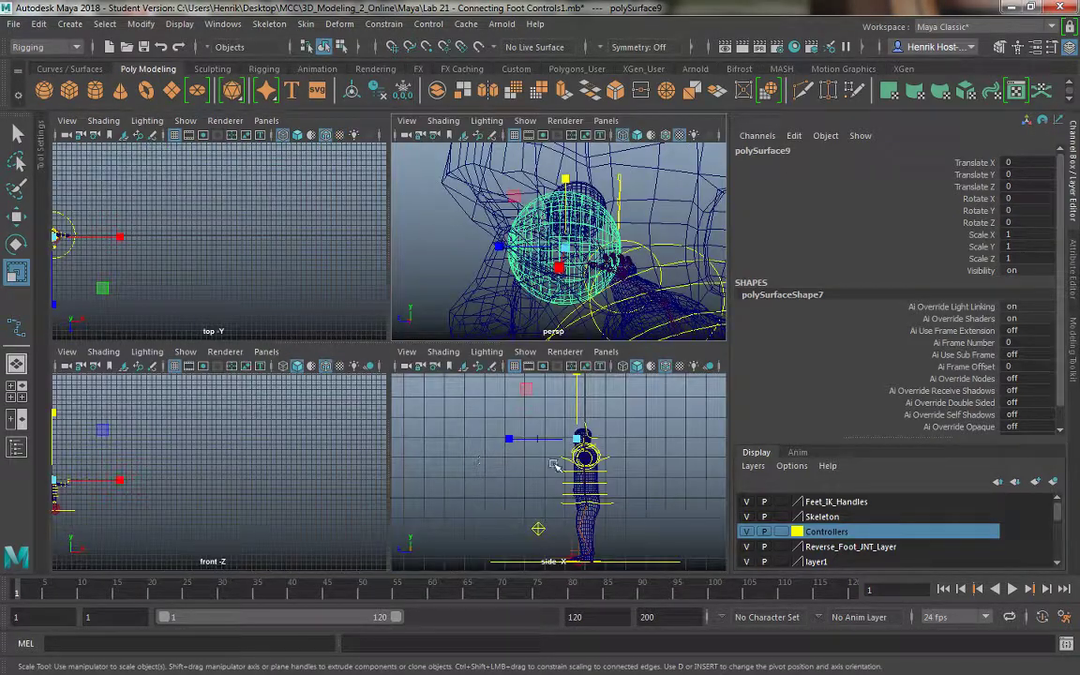
{"action": "key", "text": "space"}
{"action": "key", "text": "space"}
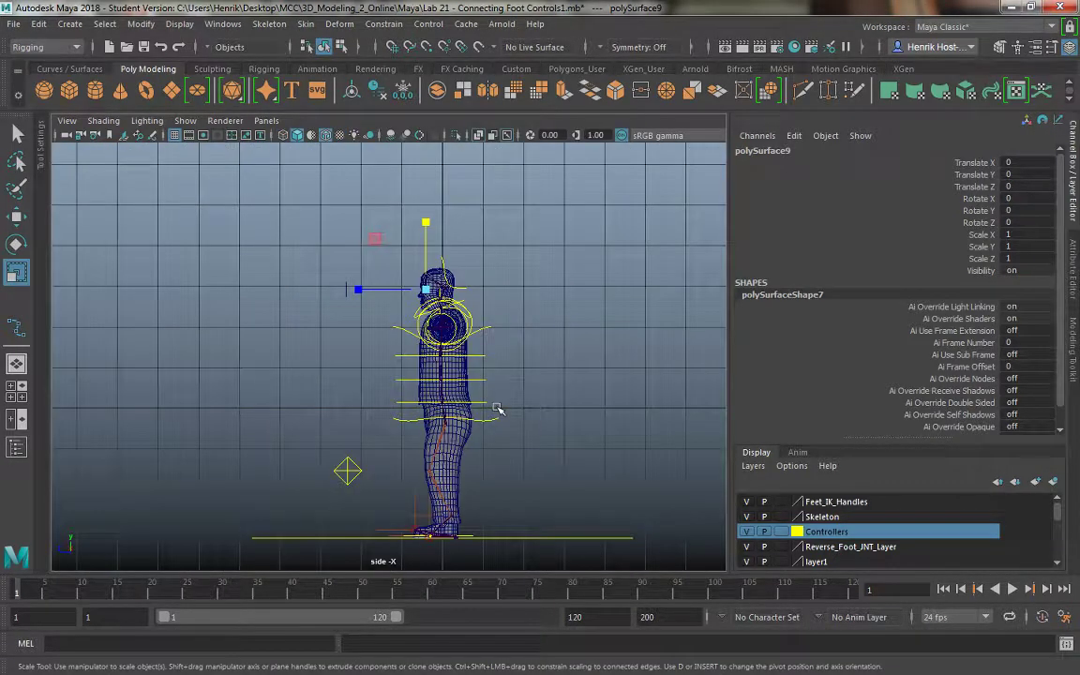
{"action": "key", "text": "f"}
{"action": "right_click_drag", "start_coordinate": [355, 333], "coordinate": [522, 499], "text": "alt"}
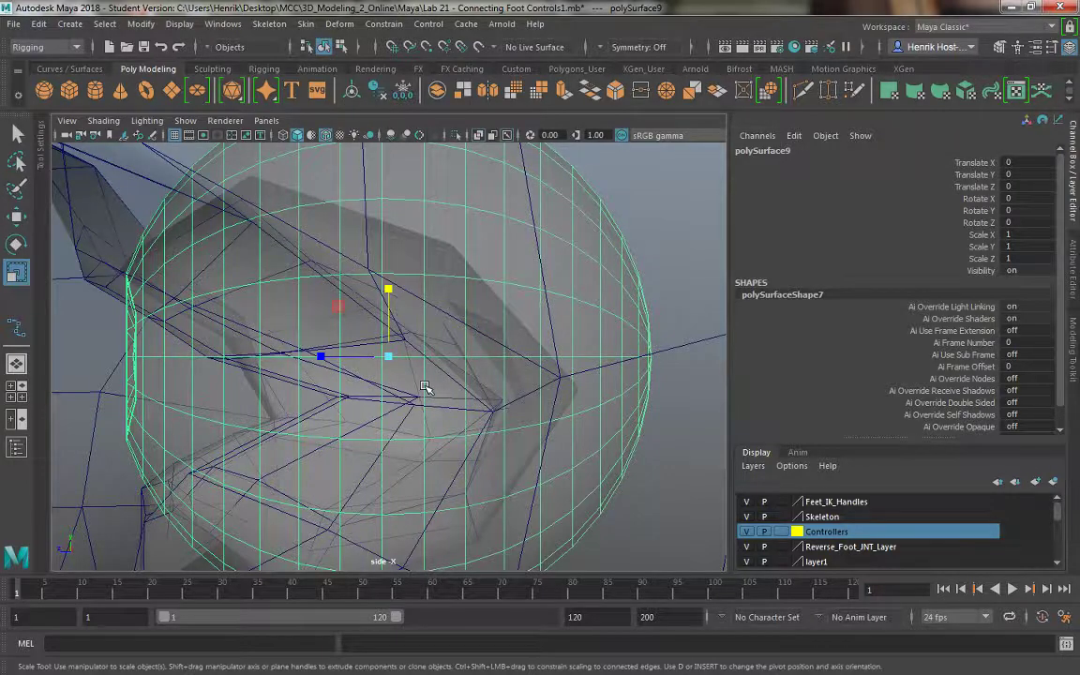
{"action": "key", "text": "d"}
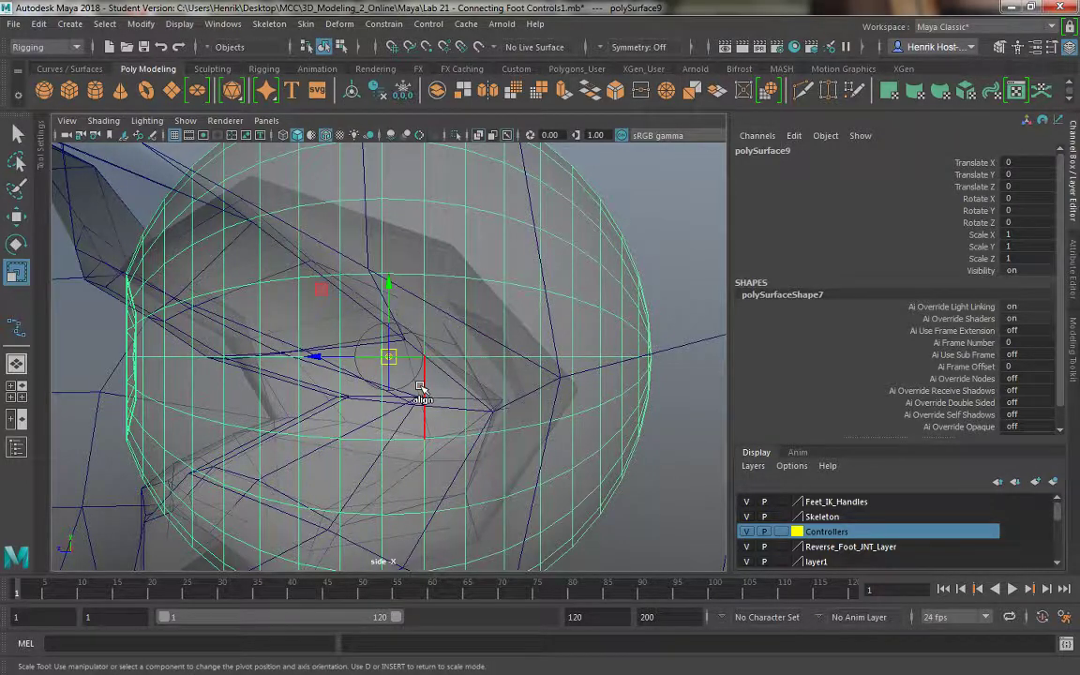
{"action": "left_click_drag", "start_coordinate": [412, 389], "coordinate": [393, 364]}
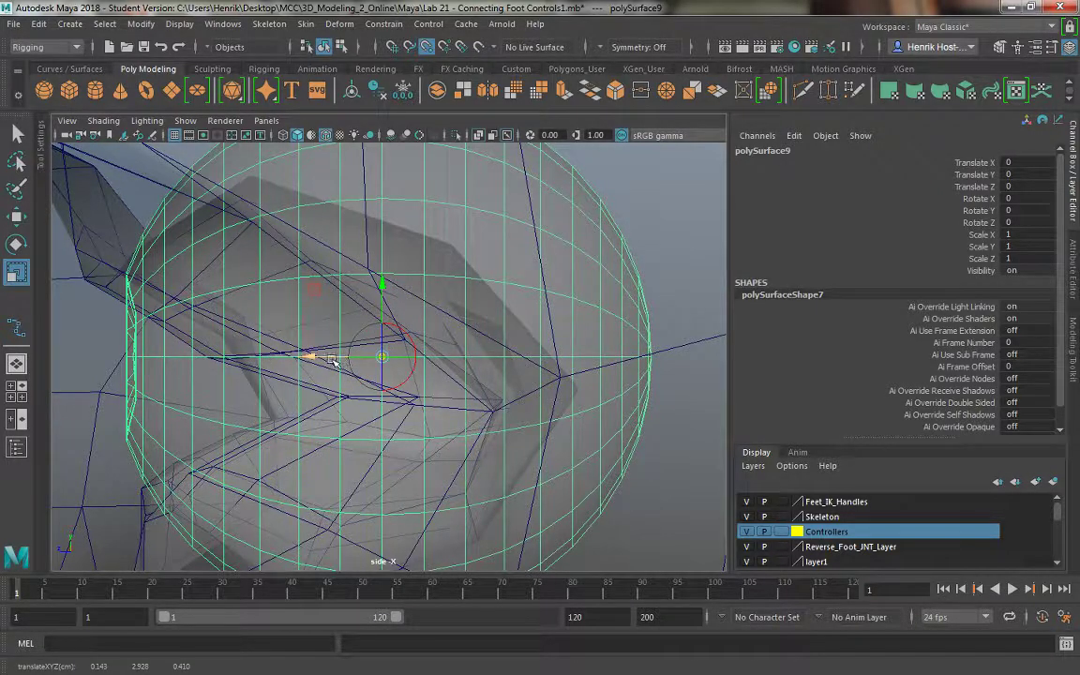
Step: Snap the left eyeball's pivot along X to the vertex at the pupil's center in the front view
{"action": "key", "text": "space"}
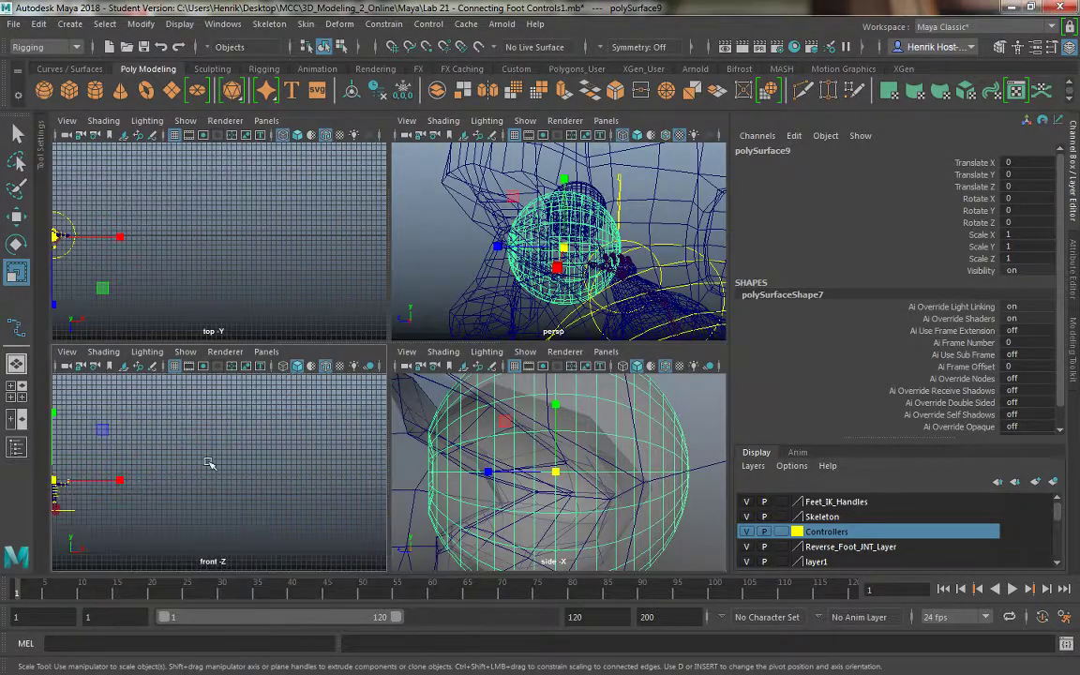
{"action": "key", "text": "space"}
{"action": "key", "text": "f"}
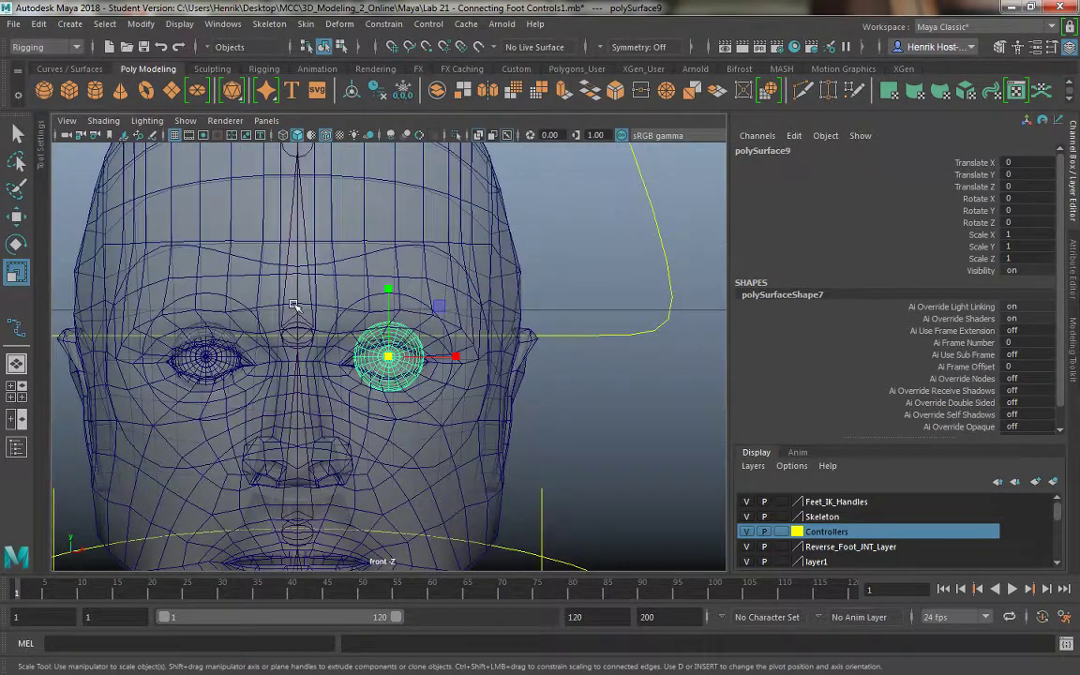
{"action": "right_click_drag", "start_coordinate": [293, 305], "coordinate": [328, 404], "text": "alt"}
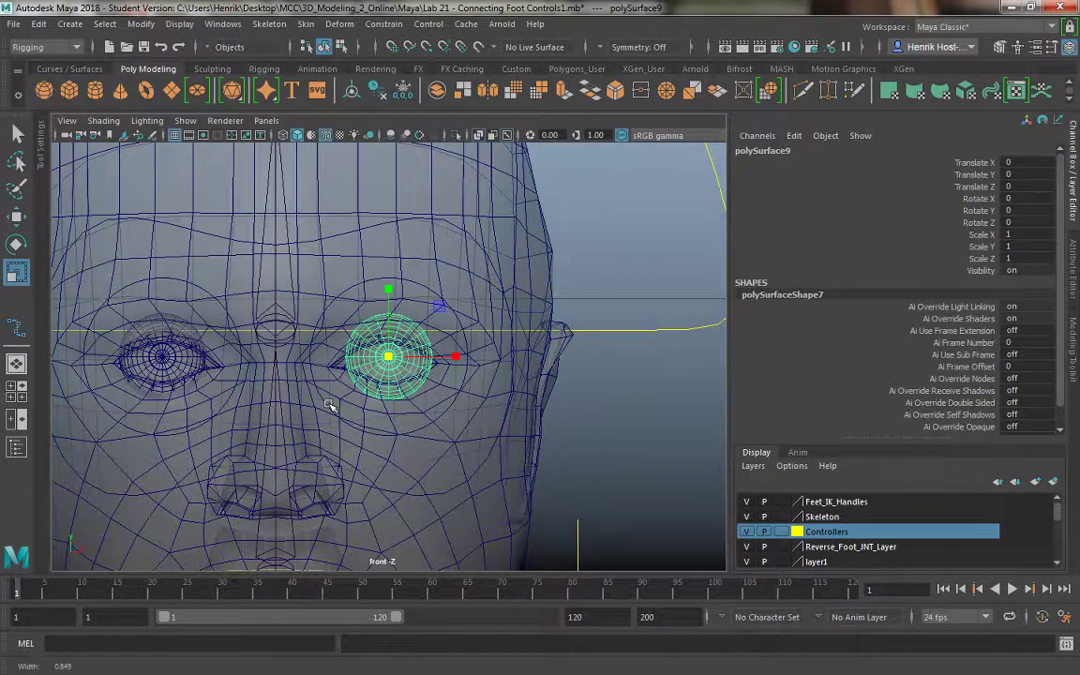
{"action": "key", "text": "f"}
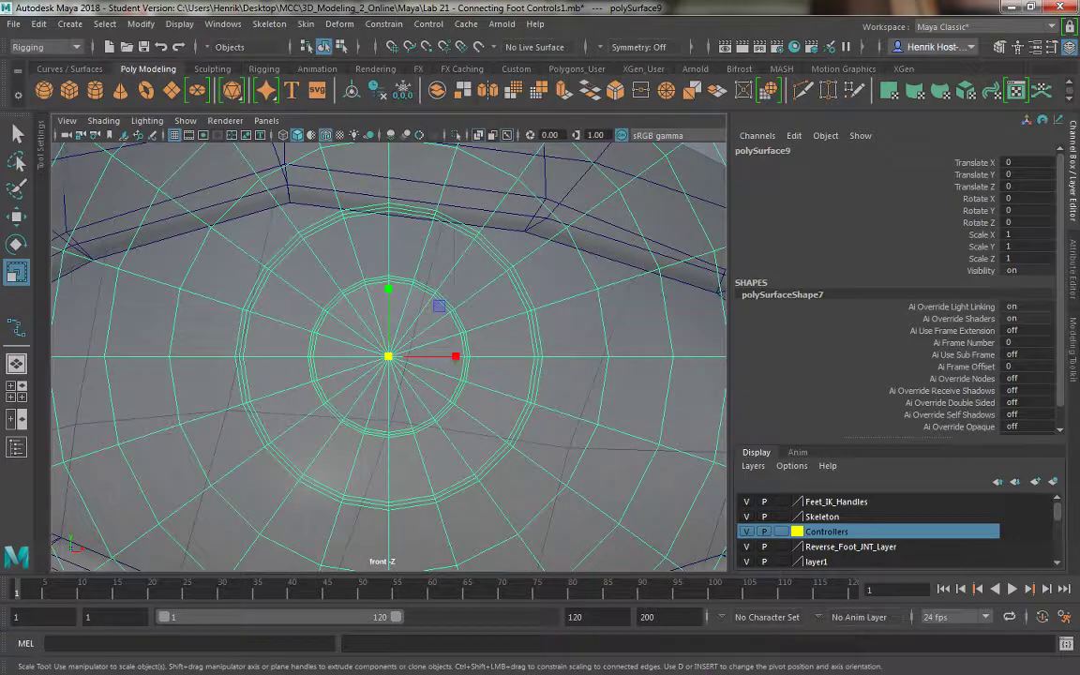
{"action": "scroll", "coordinate": [433, 450], "scroll_direction": "down", "scroll_amount": 10}
{"action": "scroll", "coordinate": [434, 450], "scroll_direction": "up", "scroll_amount": 10}
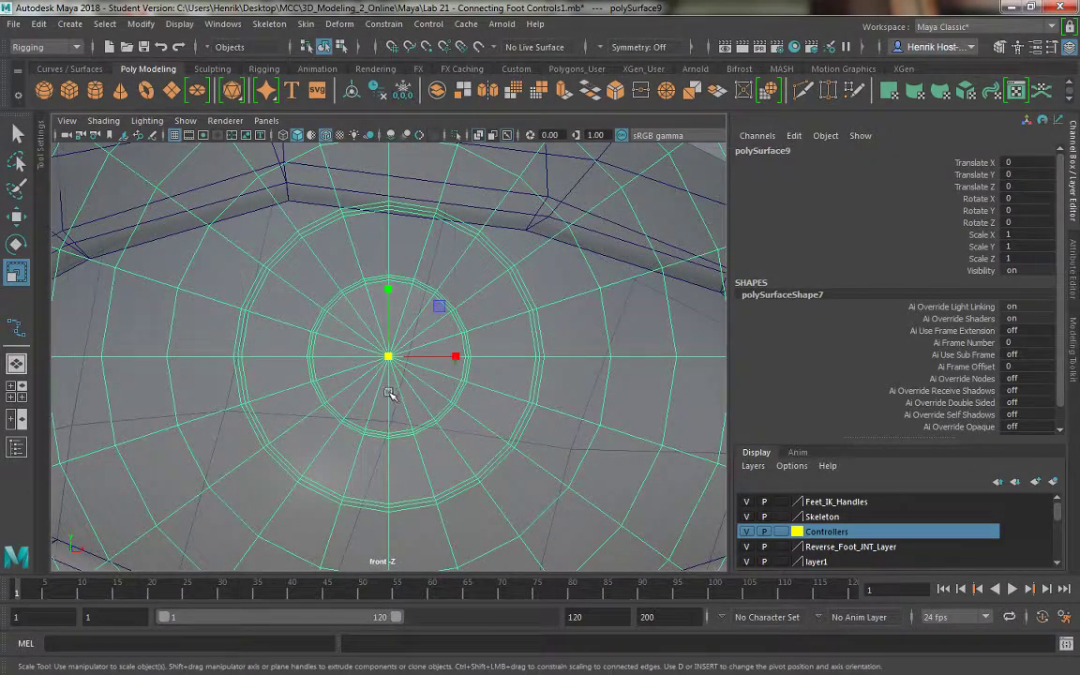
{"action": "key", "text": "v"}
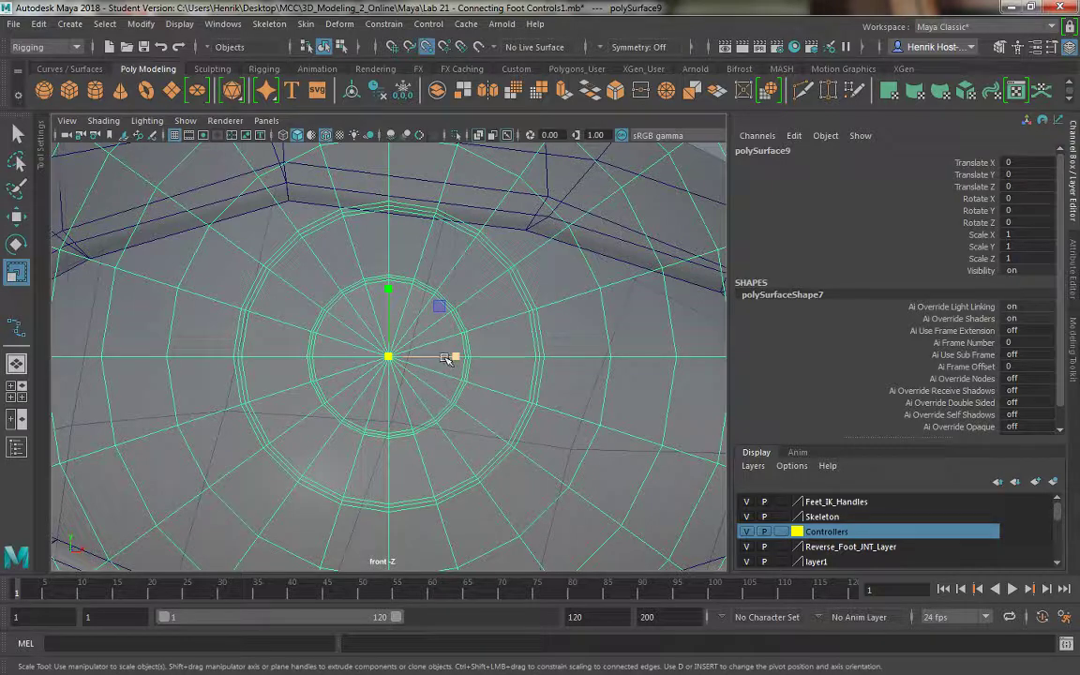
{"action": "key", "text": "w"}
{"action": "key", "text": "d"}
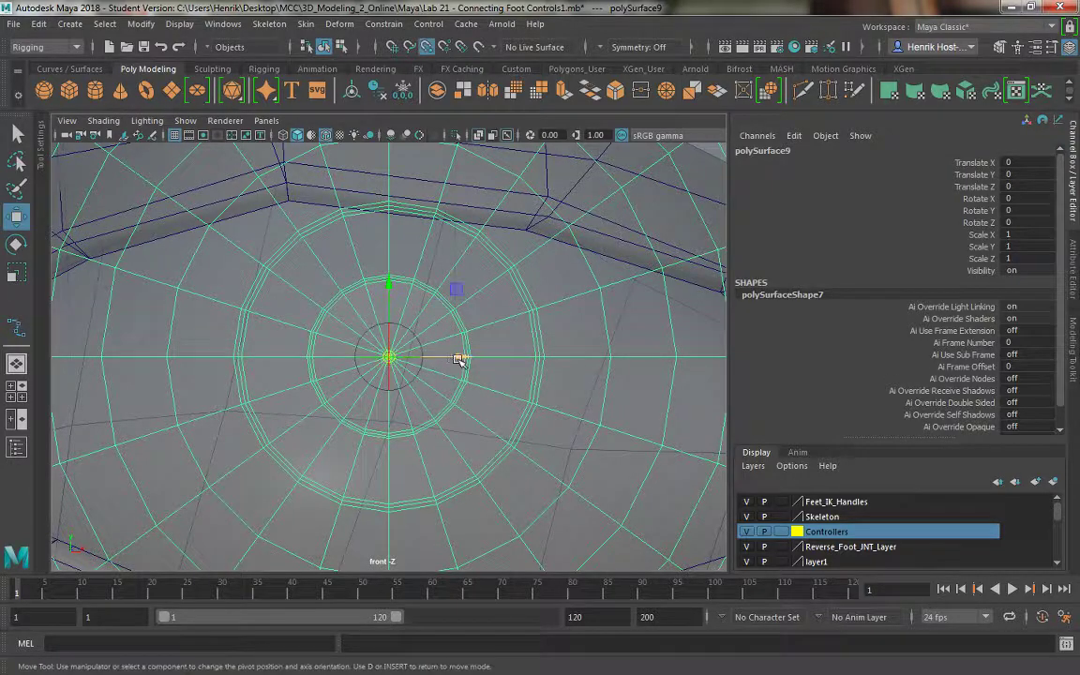
{"action": "mouse_move", "coordinate": [462, 358]}
{"action": "left_mouse_down"}
{"action": "mouse_move", "coordinate": [535, 357]}
{"action": "mouse_move", "coordinate": [466, 358]}
{"action": "left_mouse_up"}
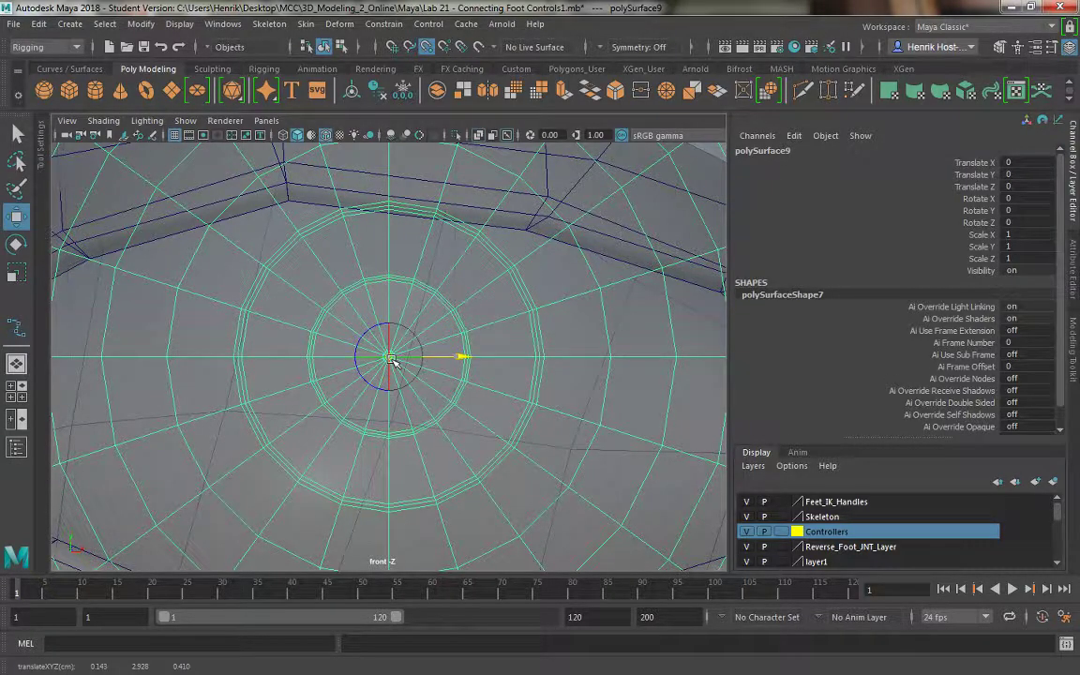
Step: Snap the right eyeball's pivot along Z to the middle of the sphere and check its centering in the front and side views
{"action": "scroll", "coordinate": [394, 432], "scroll_direction": "down", "scroll_amount": 5}
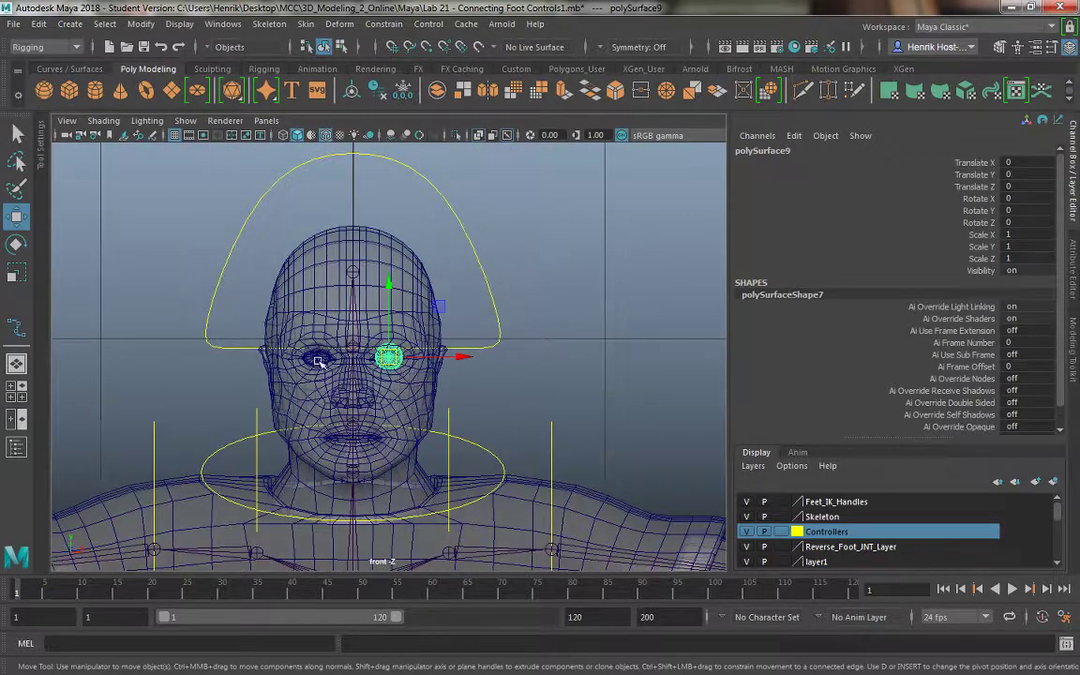
{"action": "left_click", "coordinate": [319, 362]}
{"action": "key", "text": "space"}
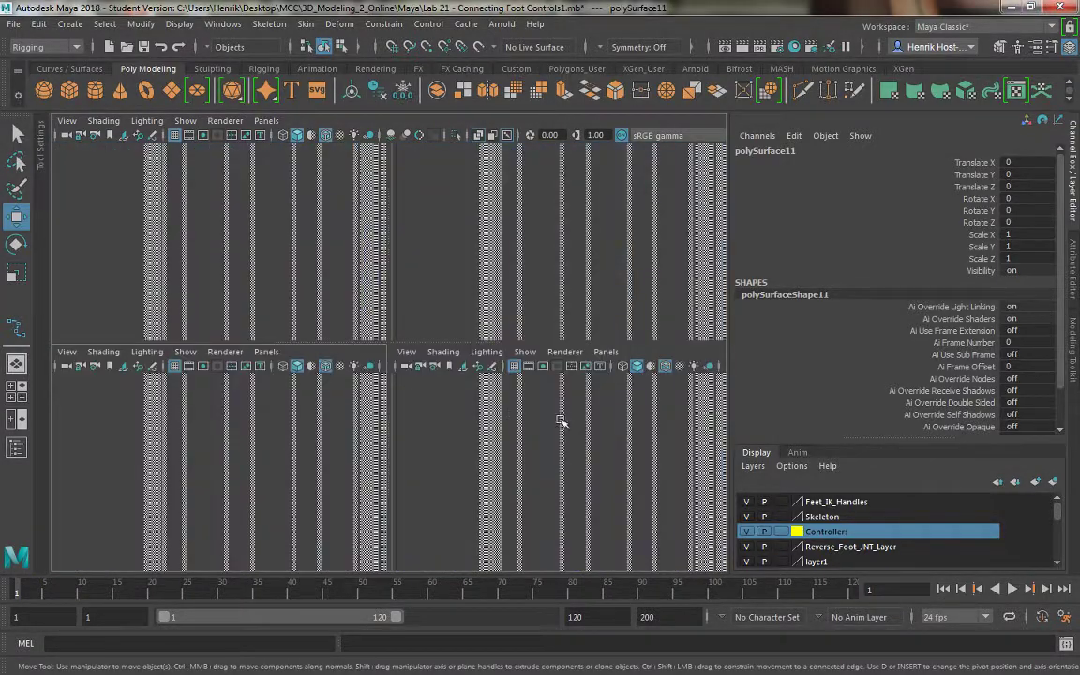
{"action": "key", "text": "d"}
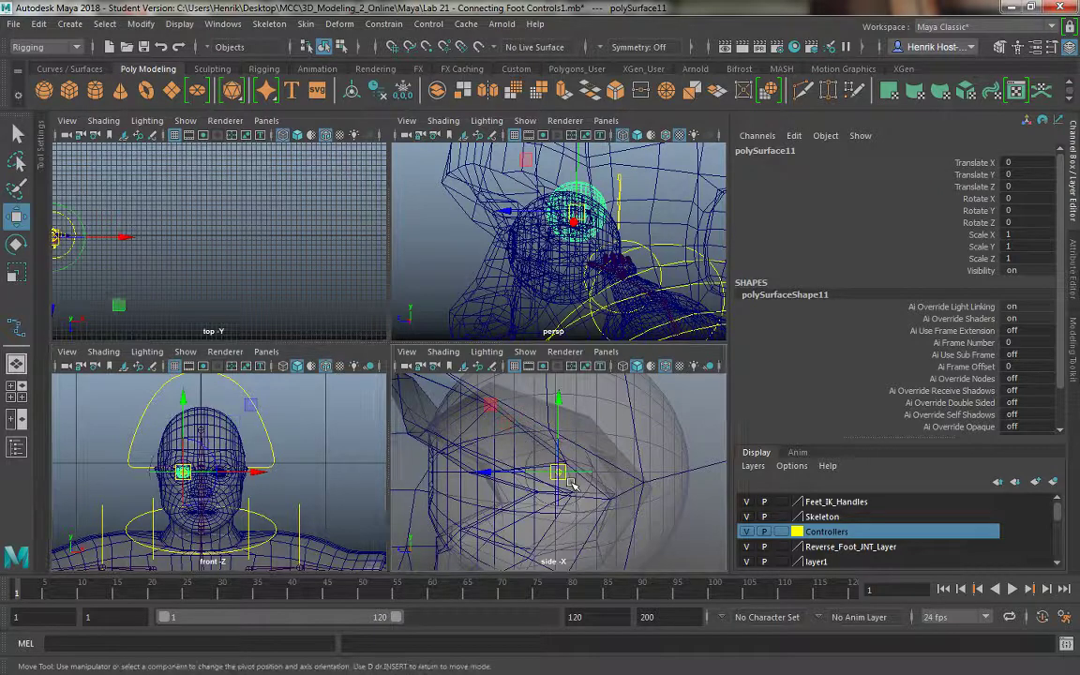
{"action": "key", "text": "v"}
{"action": "left_click_drag", "start_coordinate": [485, 472], "coordinate": [555, 478]}
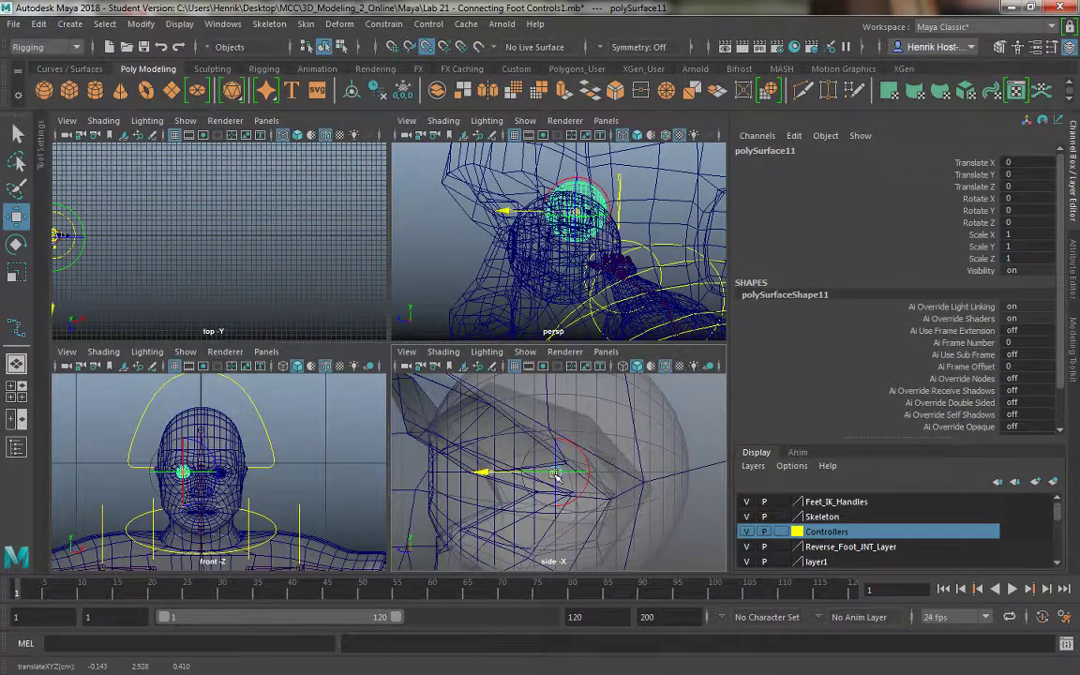
{"action": "key", "text": "d"}
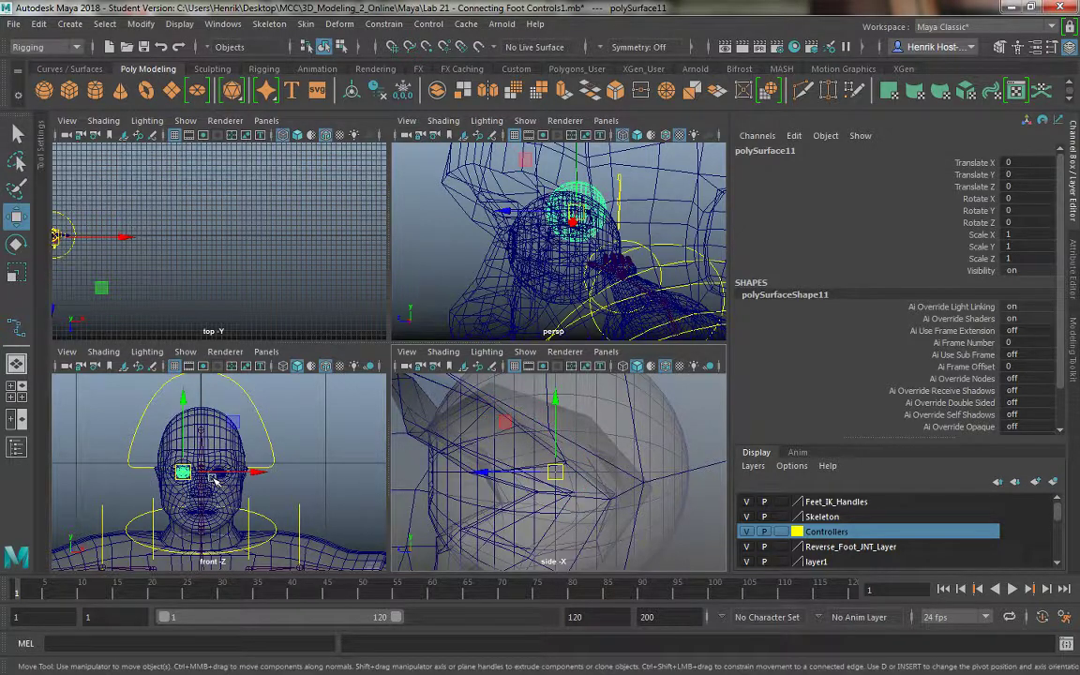
{"action": "scroll", "coordinate": [217, 479], "scroll_direction": "up", "scroll_amount": 4}
{"action": "key", "text": "f"}
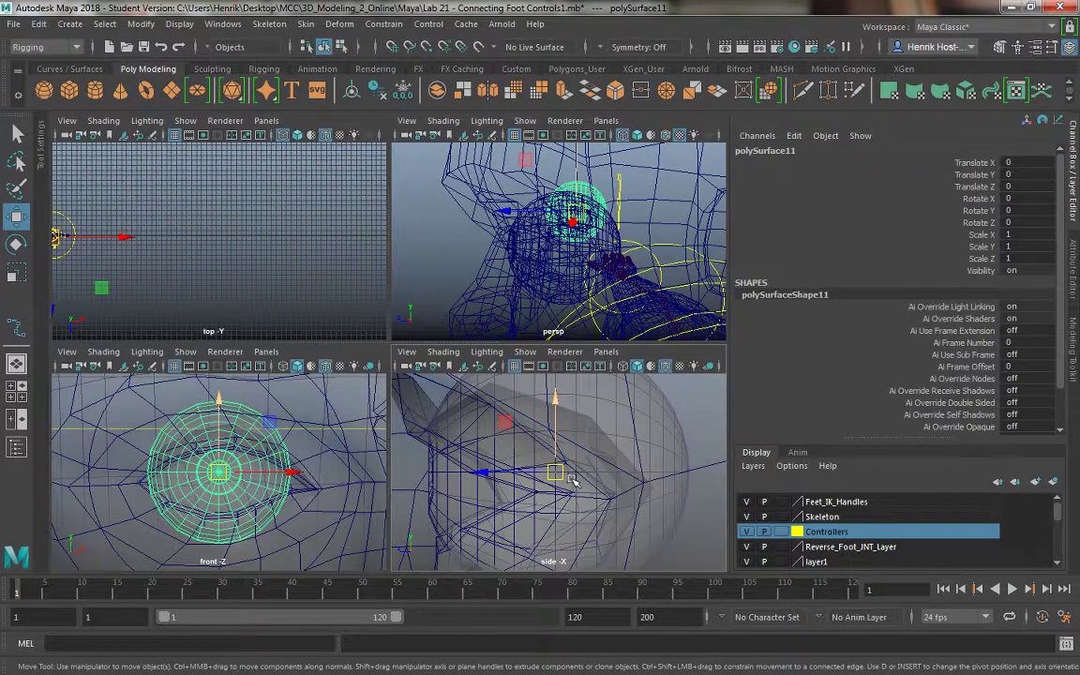
{"action": "scroll", "coordinate": [574, 474], "scroll_direction": "down", "scroll_amount": 7}
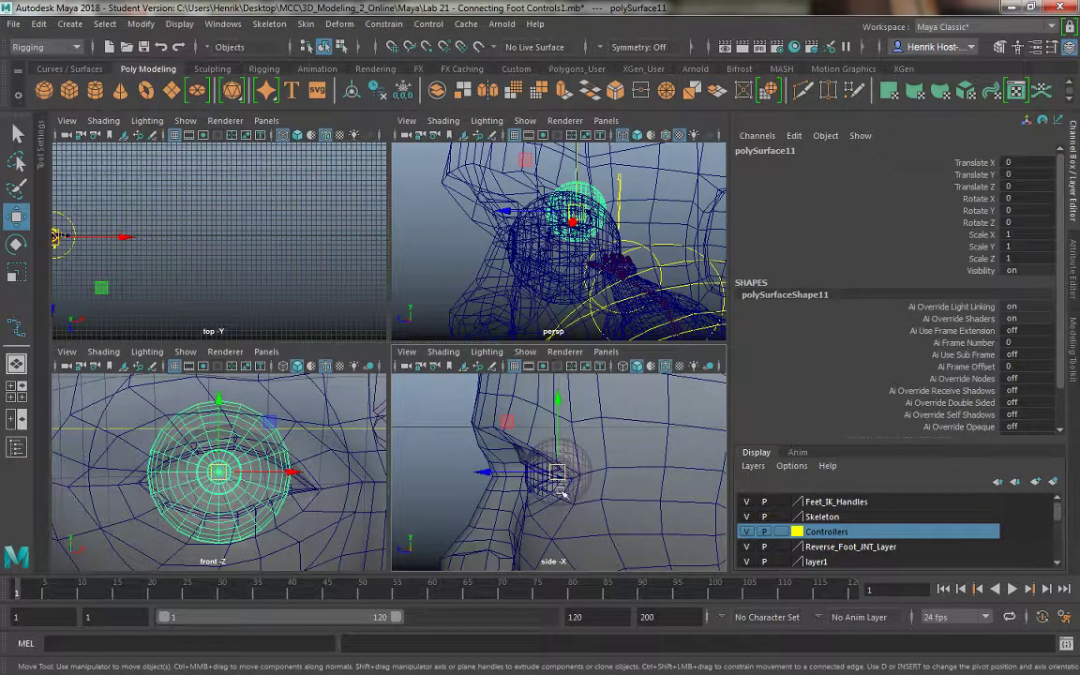
{"action": "scroll", "coordinate": [566, 498], "scroll_direction": "up", "scroll_amount": 6}
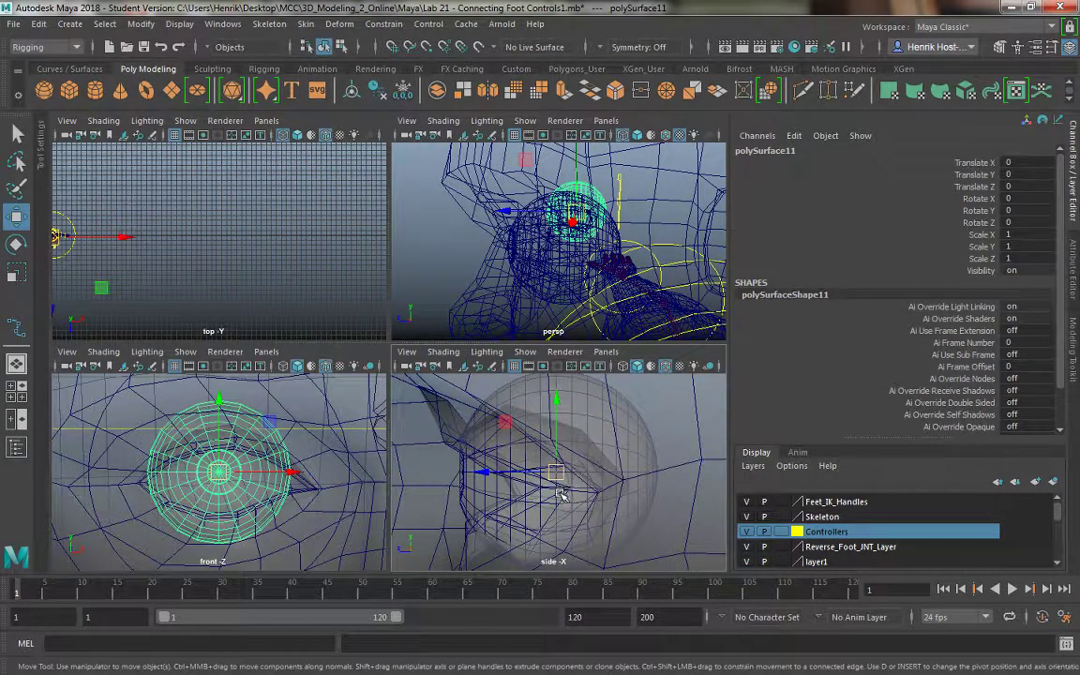
{"action": "left_click", "coordinate": [553, 424]}
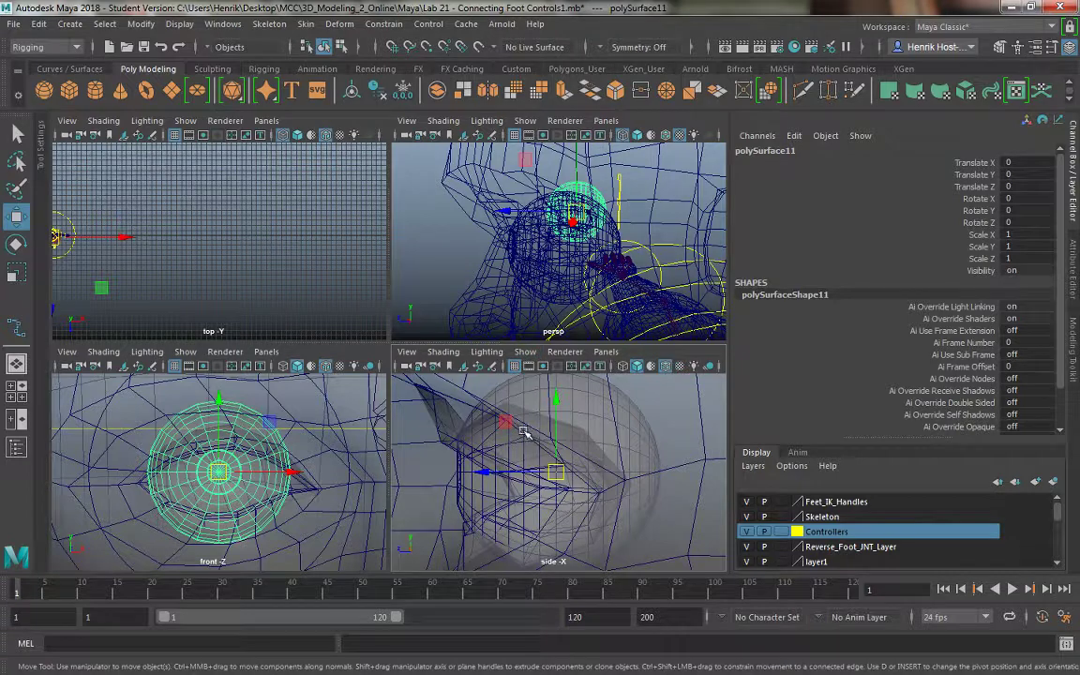
Step: Display the perspective view shaded with textures, showing the character's upper body together with the eye controls
{"action": "key", "text": "space"}
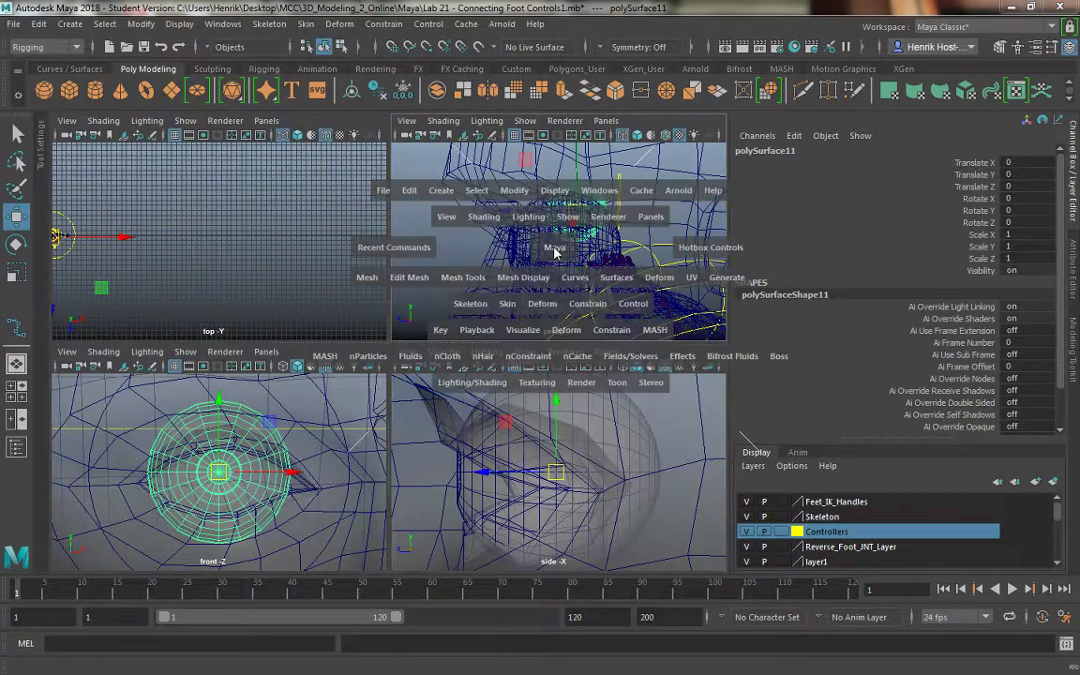
{"action": "key", "text": "5"}
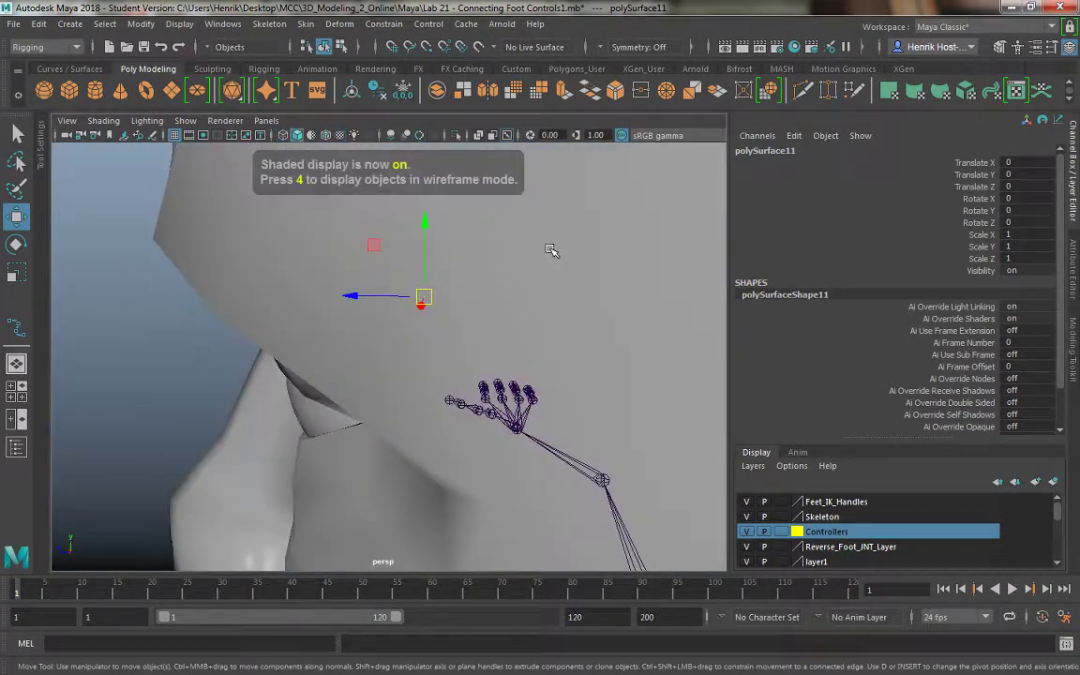
{"action": "key", "text": "6"}
{"action": "left_click_drag", "start_coordinate": [493, 357], "coordinate": [316, 359], "text": "alt"}
{"action": "scroll", "coordinate": [316, 359], "scroll_direction": "down", "scroll_amount": 10}
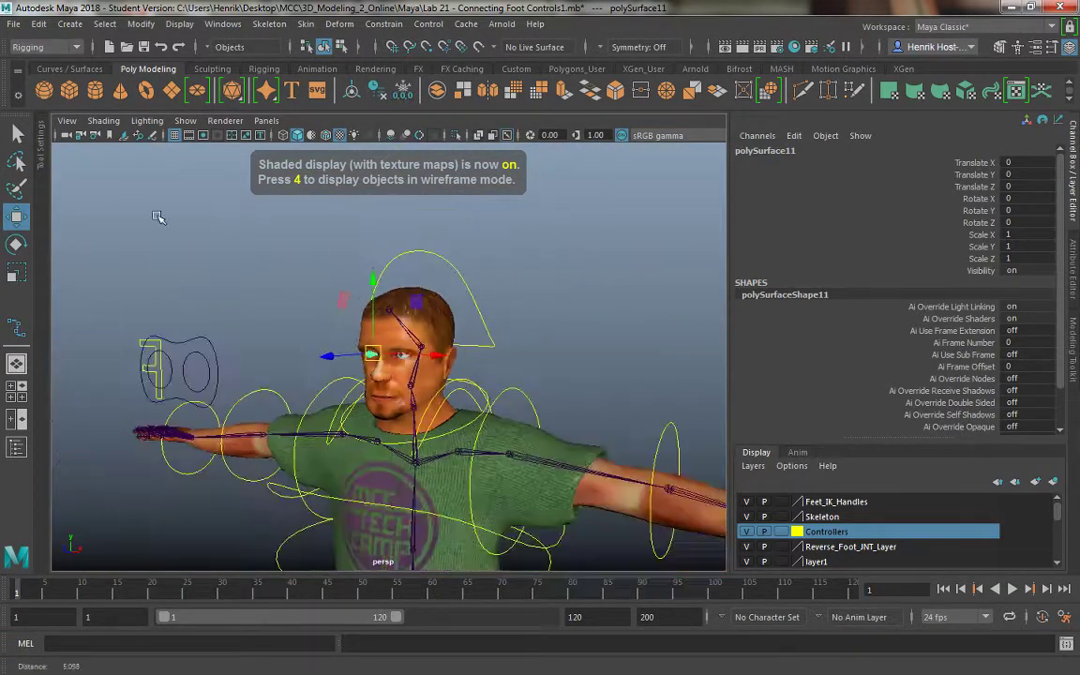
Step: Select the left eyeball first and add the left eye control L_Eye_CTRL to the selection
{"action": "left_click", "coordinate": [247, 328]}
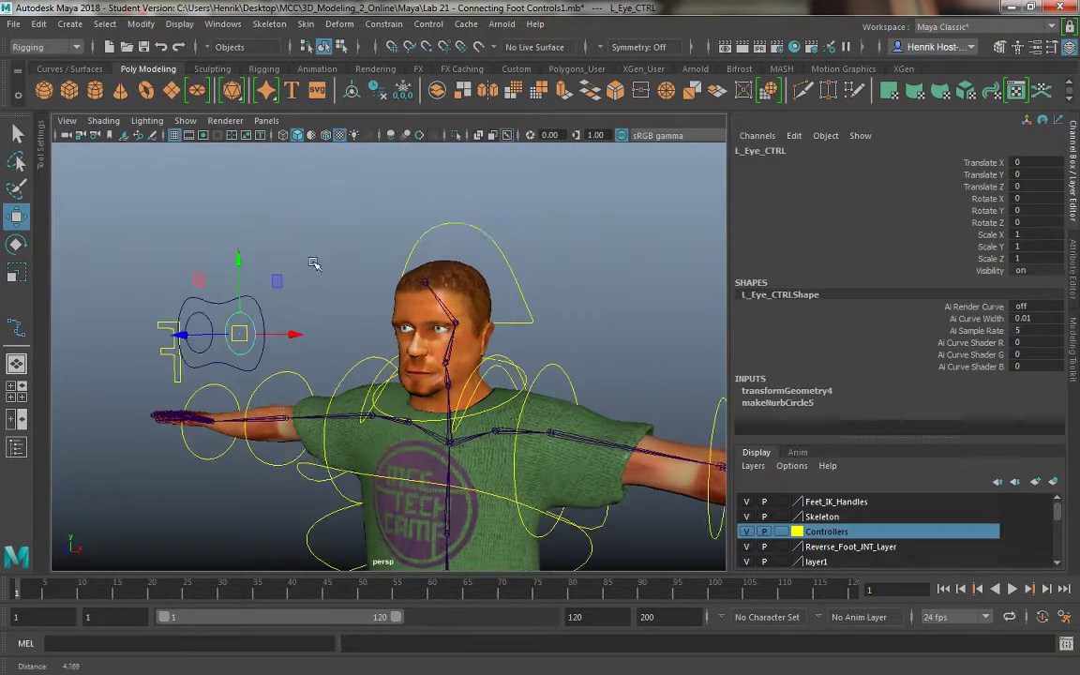
{"action": "scroll", "coordinate": [343, 257], "scroll_direction": "up", "scroll_amount": 6}
{"action": "scroll", "coordinate": [459, 405], "scroll_direction": "up", "scroll_amount": 2}
{"action": "left_click", "coordinate": [513, 283]}
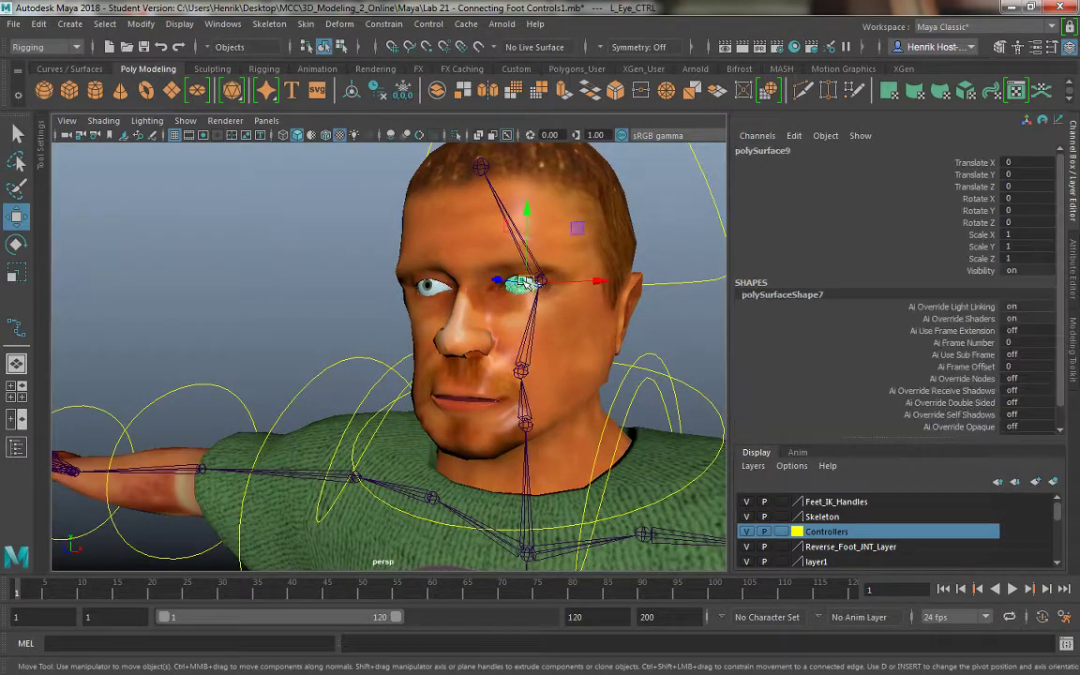
{"action": "scroll", "coordinate": [267, 302], "scroll_direction": "down", "scroll_amount": 2}
{"action": "scroll", "coordinate": [282, 310], "scroll_direction": "down", "scroll_amount": 4}
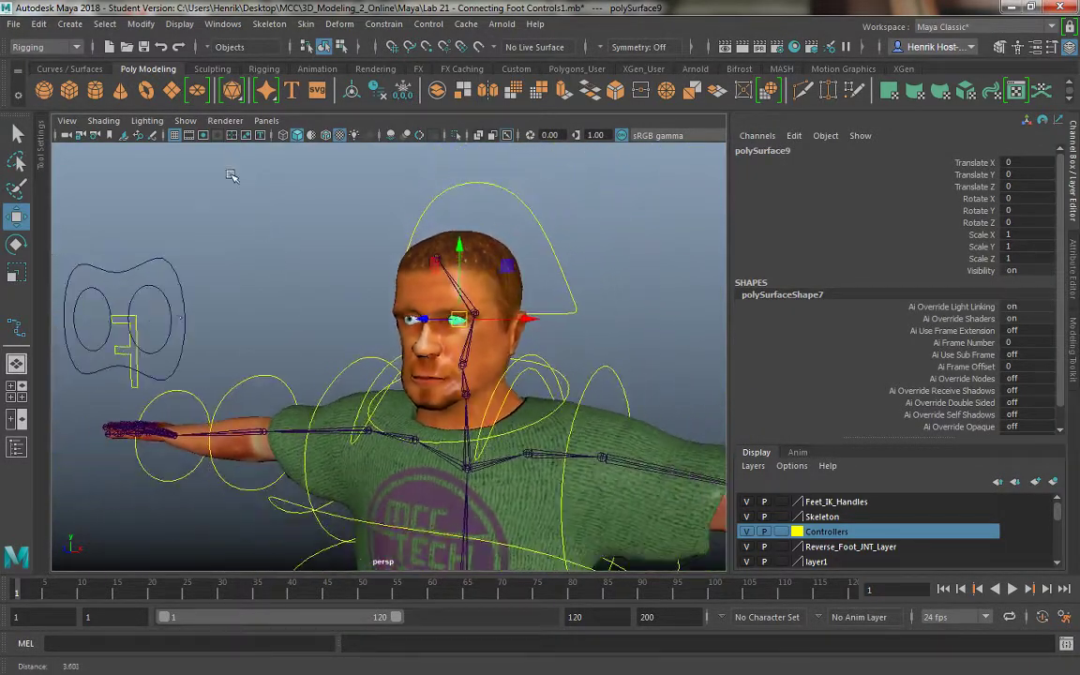
{"action": "left_click", "coordinate": [158, 300]}
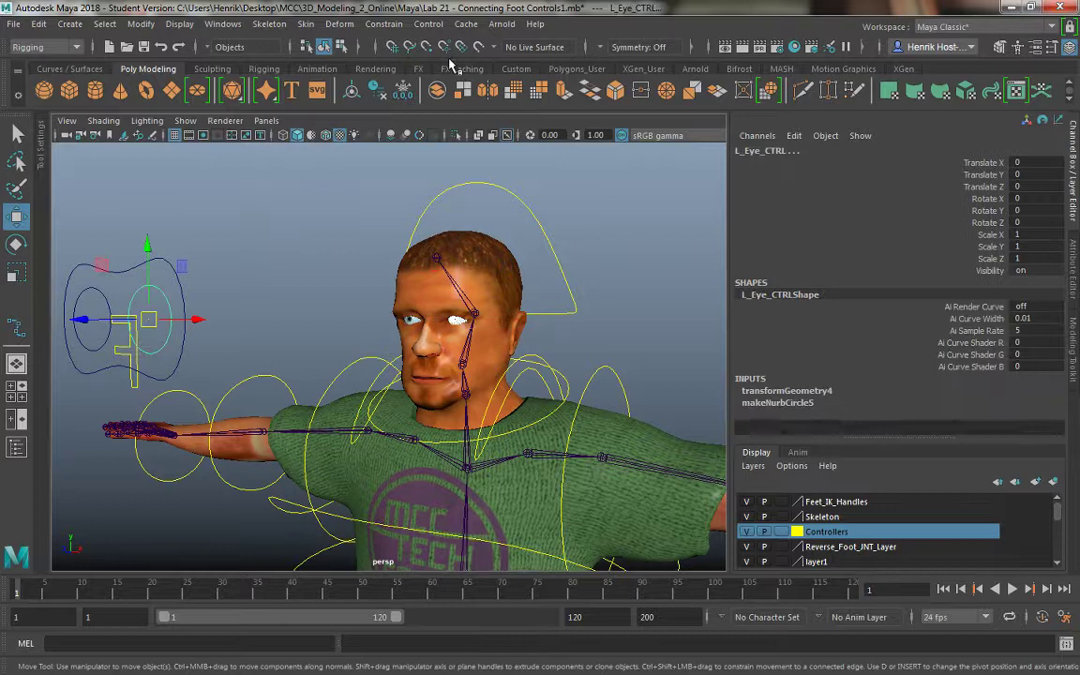
Step: Open the Aim constraint's options with Maintain offset enabled, and place the dialog clear of the eye controls
{"action": "left_click", "coordinate": [335, 26]}
{"action": "left_click", "coordinate": [305, 24]}
{"action": "left_click", "coordinate": [384, 24]}
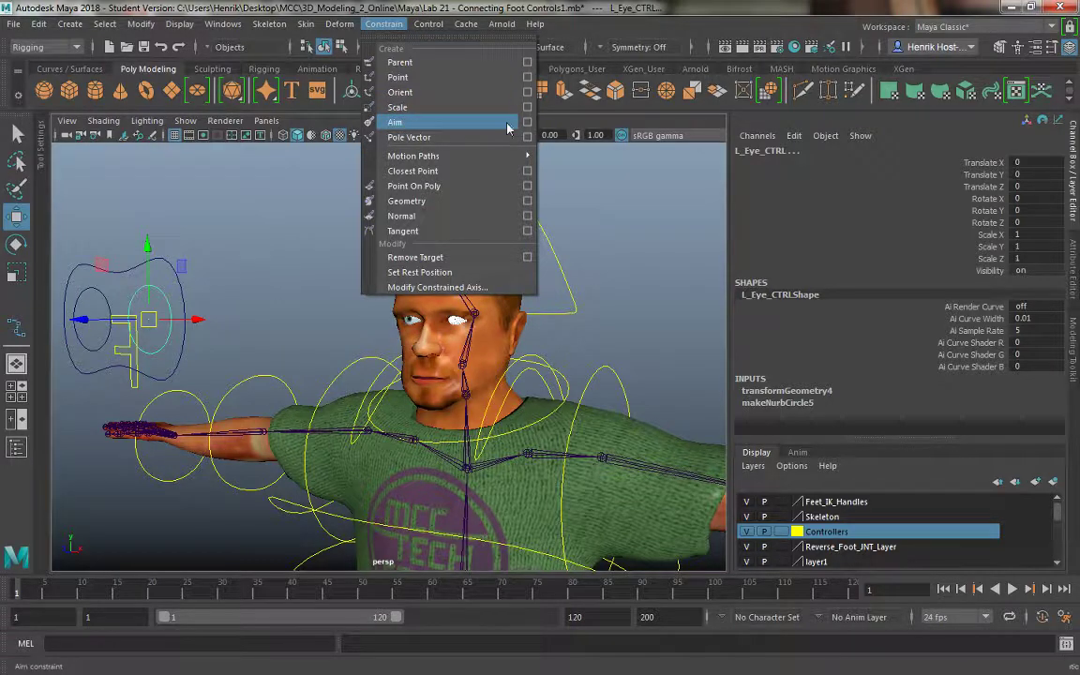
{"action": "left_click", "coordinate": [527, 121]}
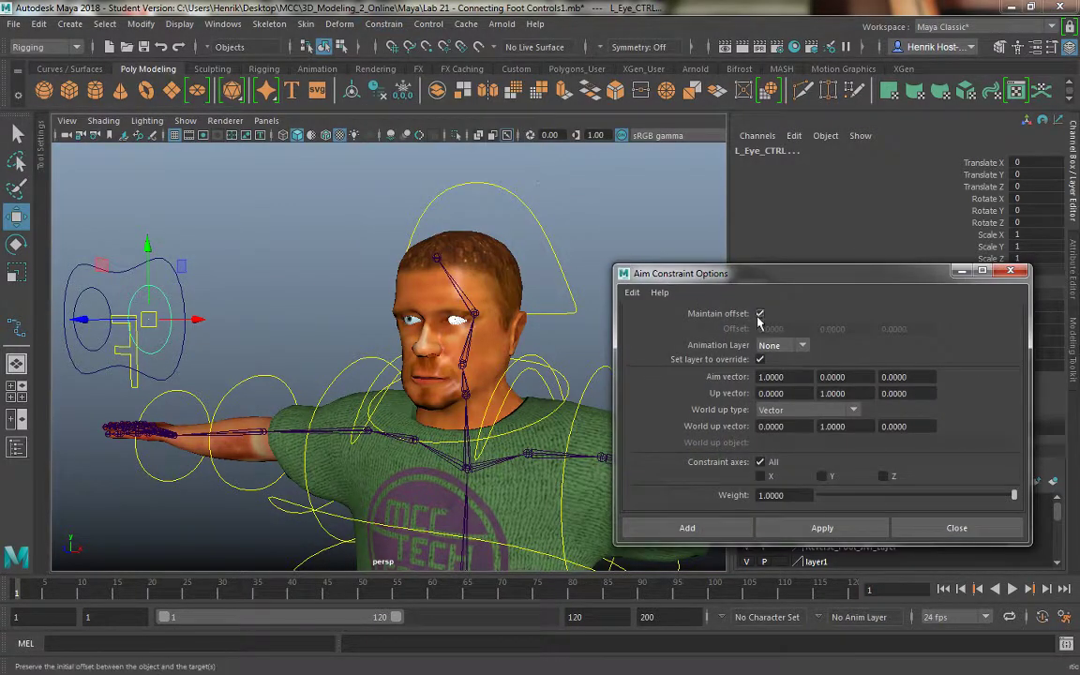
{"action": "left_click_drag", "start_coordinate": [651, 273], "coordinate": [636, 230]}
Step: Try the Aim constraint on L_Eye_CTRL with the eyeball as its target, test-move the control, and undo the move and constraint
{"action": "left_click", "coordinate": [807, 486]}
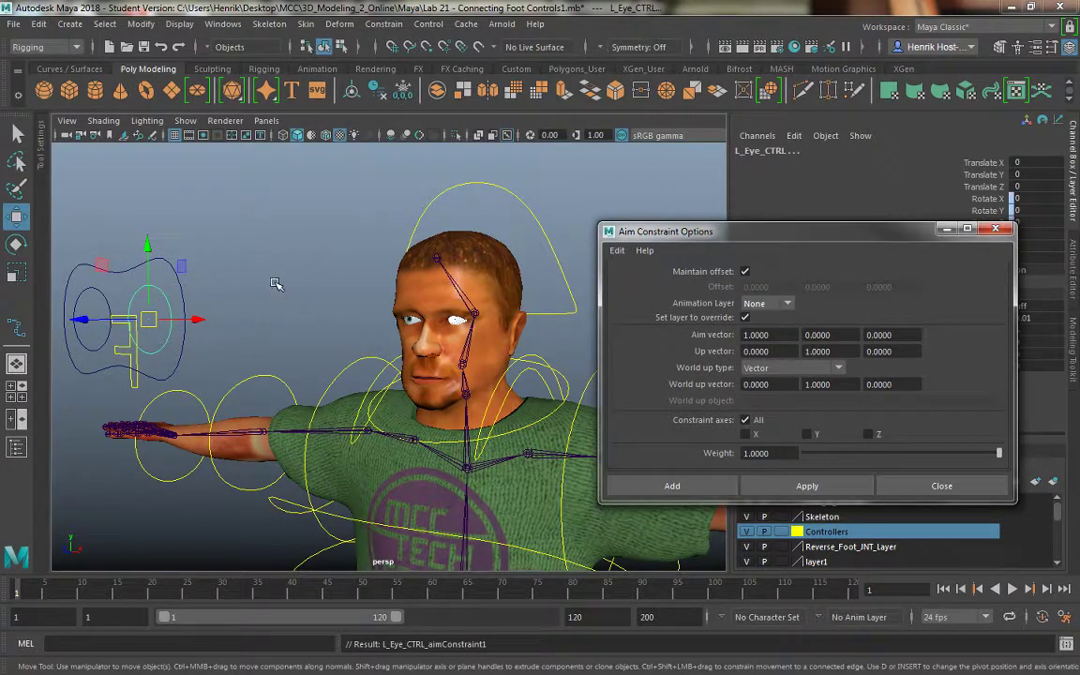
{"action": "left_click", "coordinate": [164, 295]}
{"action": "left_click", "coordinate": [159, 323]}
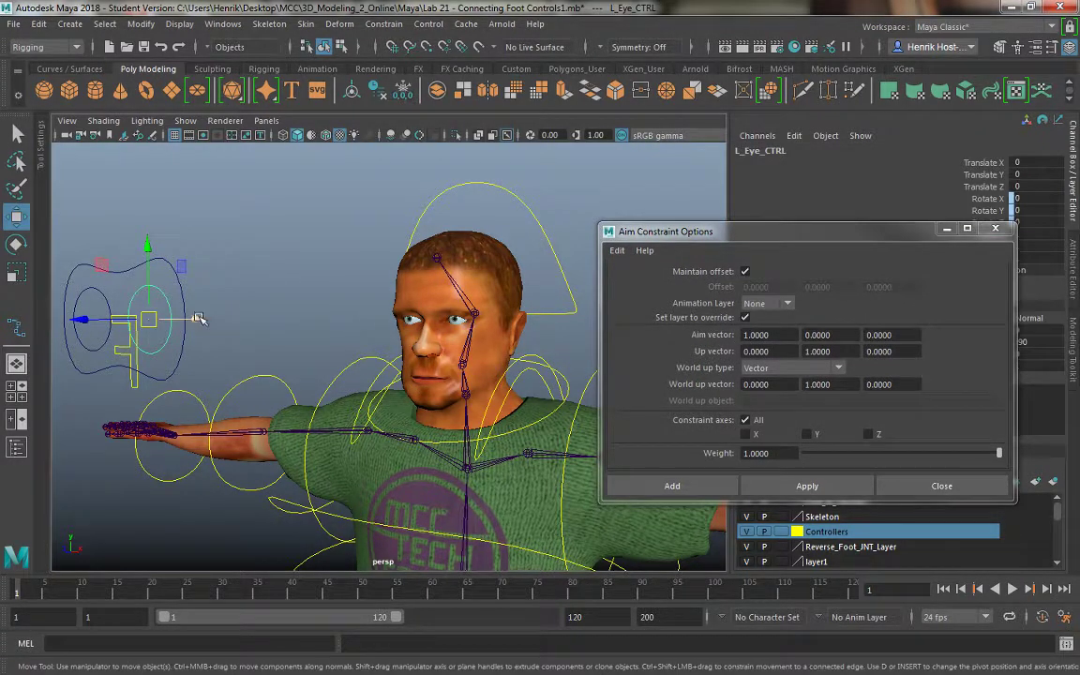
{"action": "left_click_drag", "start_coordinate": [198, 320], "coordinate": [466, 340]}
{"action": "key", "text": "ctrl+z"}
{"action": "left_click", "coordinate": [466, 338]}
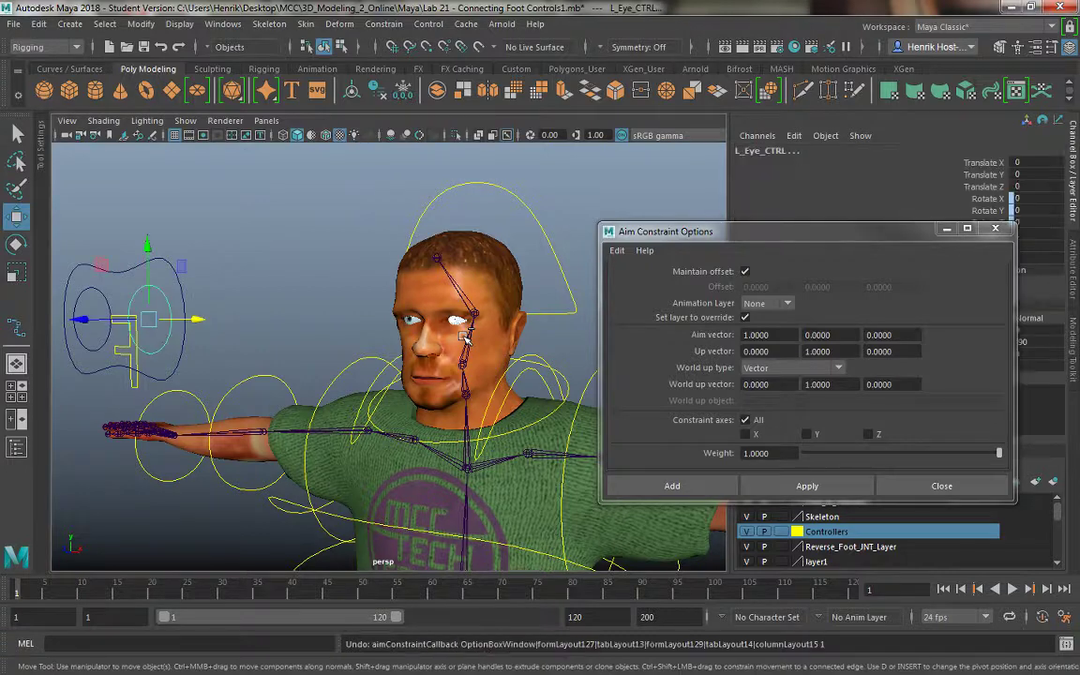
{"action": "left_click", "coordinate": [465, 339], "text": "shift"}
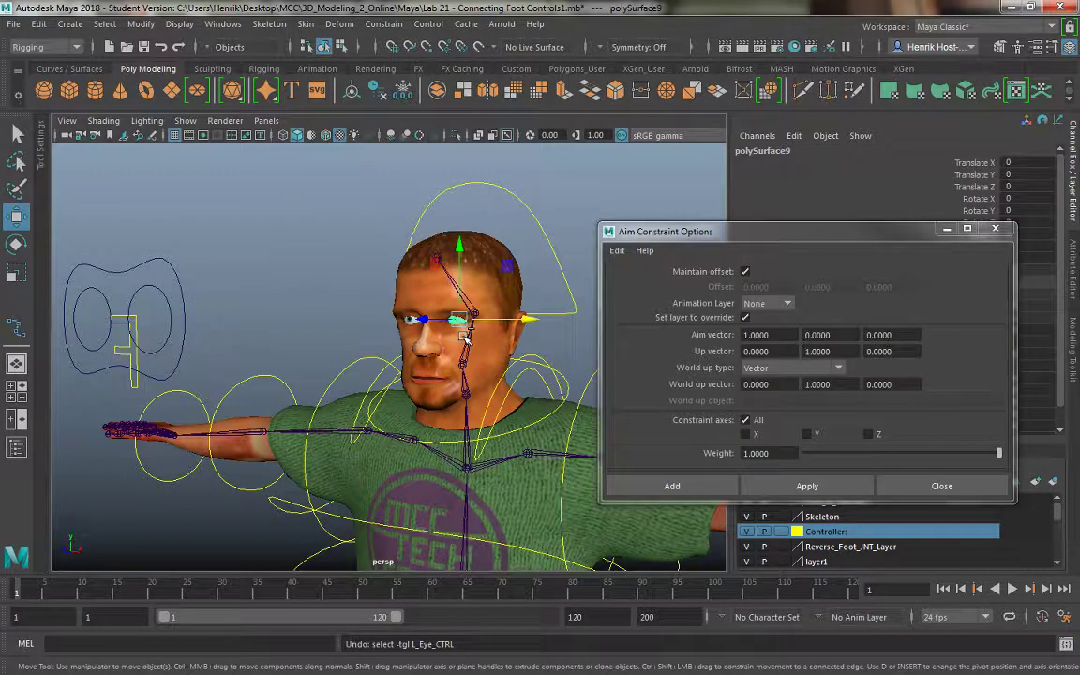
Step: Aim-constrain the left eyeball to L_Eye_CTRL with Maintain offset on, selecting the control before the eyeball
{"action": "left_click", "coordinate": [164, 295]}
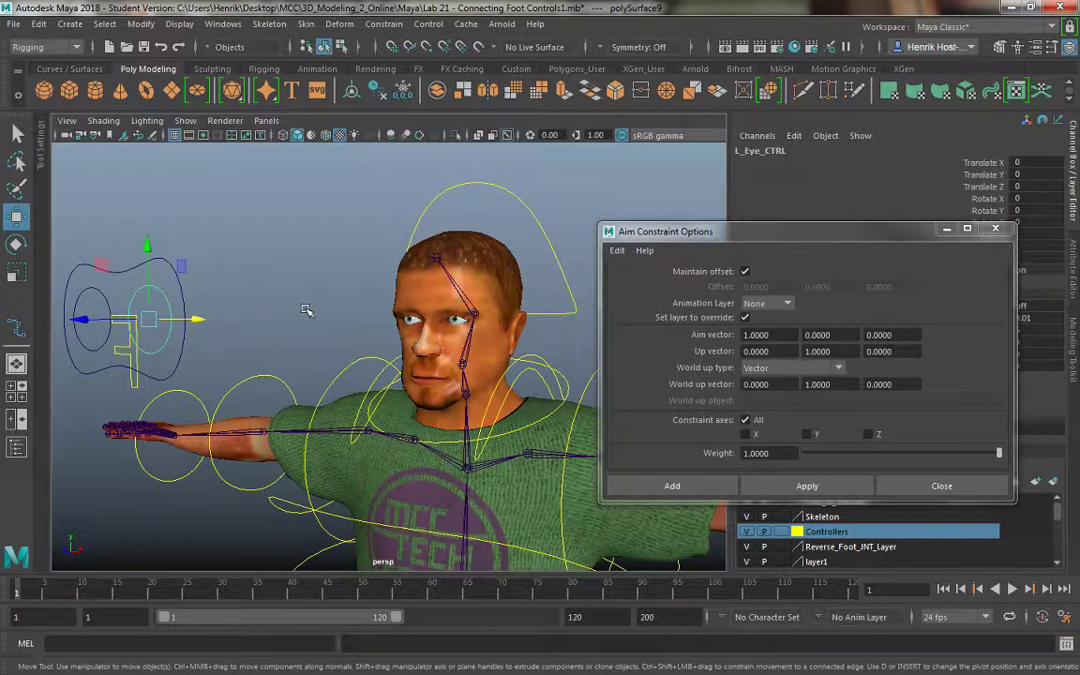
{"action": "right_click_drag", "start_coordinate": [281, 235], "coordinate": [439, 294], "text": "alt"}
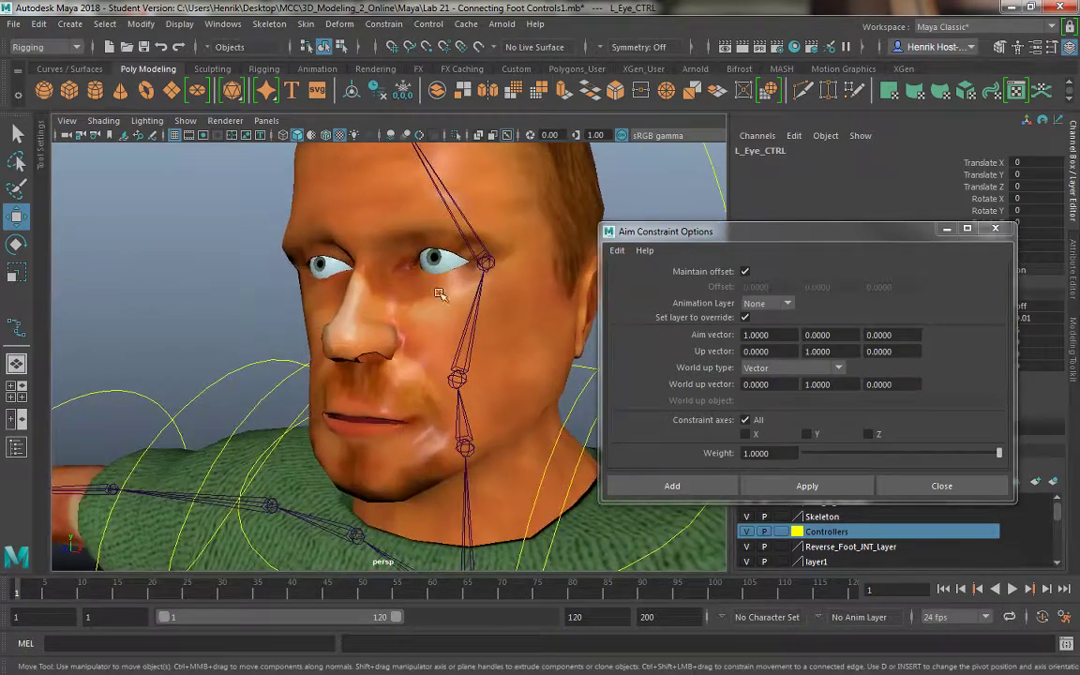
{"action": "left_click", "coordinate": [439, 263], "text": "shift"}
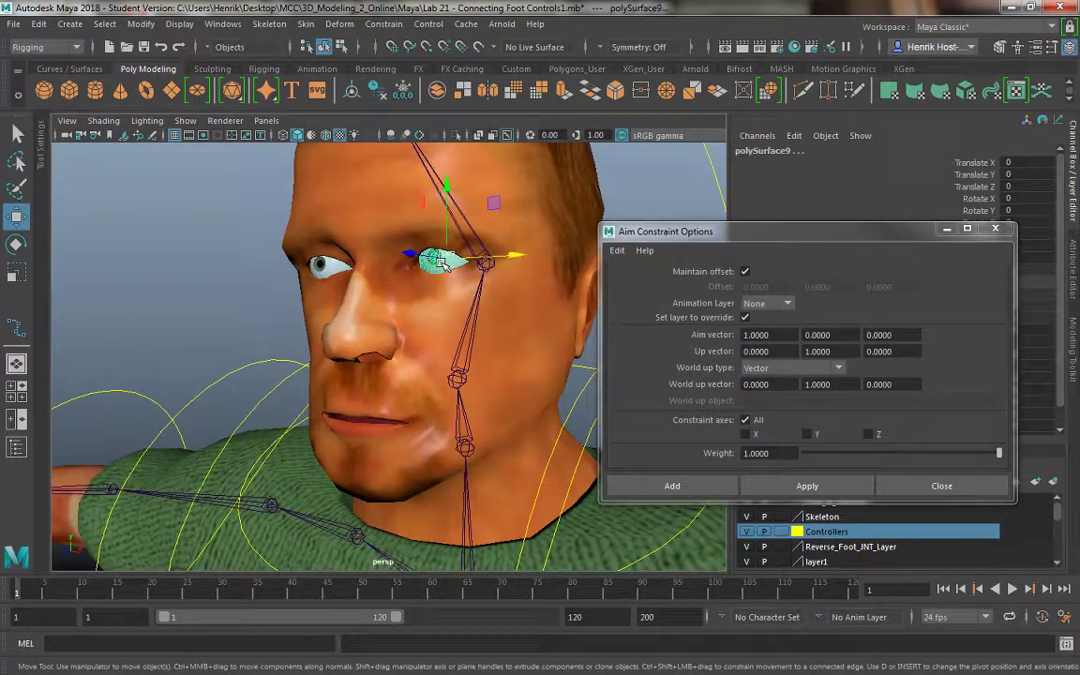
{"action": "left_click", "coordinate": [807, 485]}
Step: Test the left eye's aim by moving L_Eye_CTRL around in front of the face, and undo the moves
{"action": "left_click_drag", "start_coordinate": [388, 437], "coordinate": [305, 272], "text": "alt"}
{"action": "right_click_drag", "start_coordinate": [304, 273], "coordinate": [169, 293], "text": "alt"}
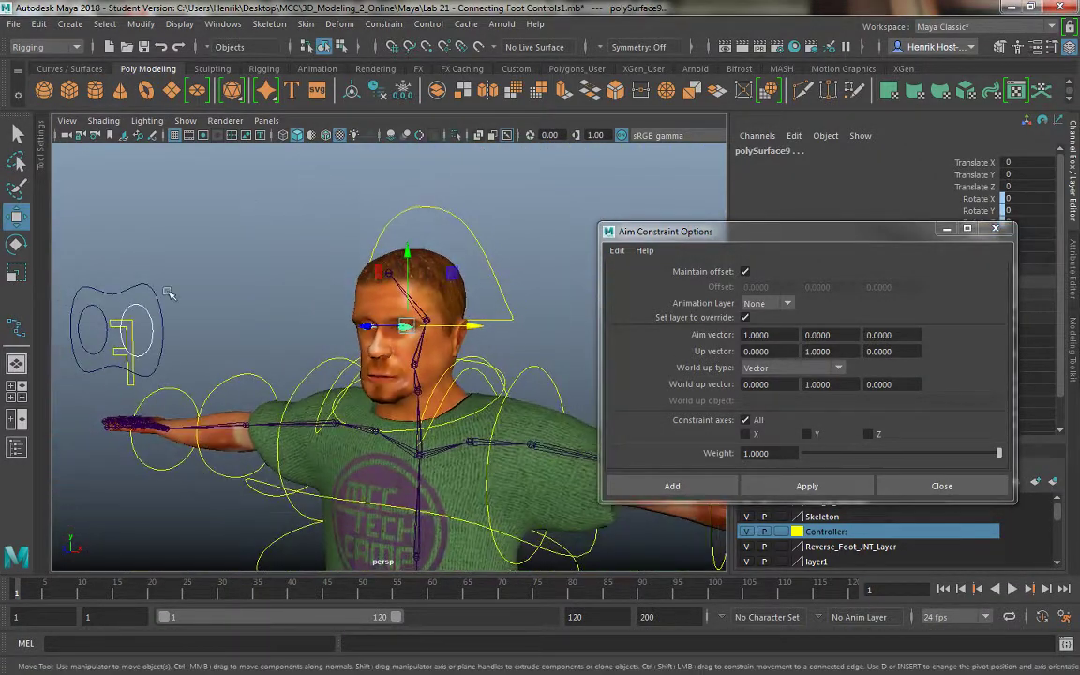
{"action": "left_click", "coordinate": [139, 311]}
{"action": "left_click_drag", "start_coordinate": [171, 300], "coordinate": [572, 392]}
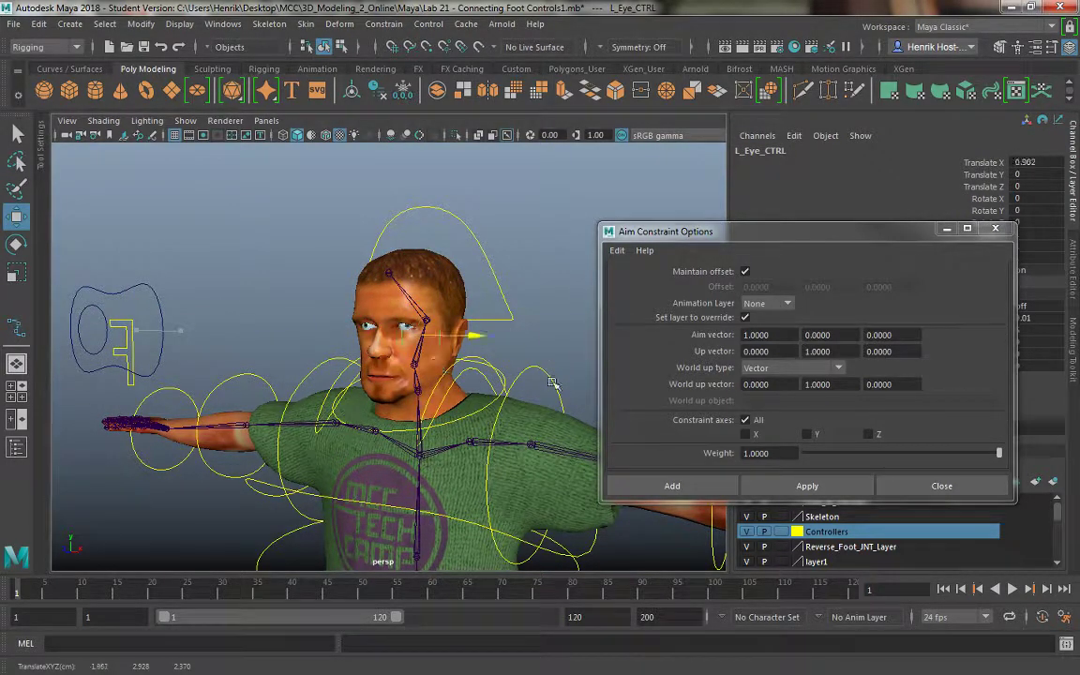
{"action": "key", "text": "ctrl+z"}
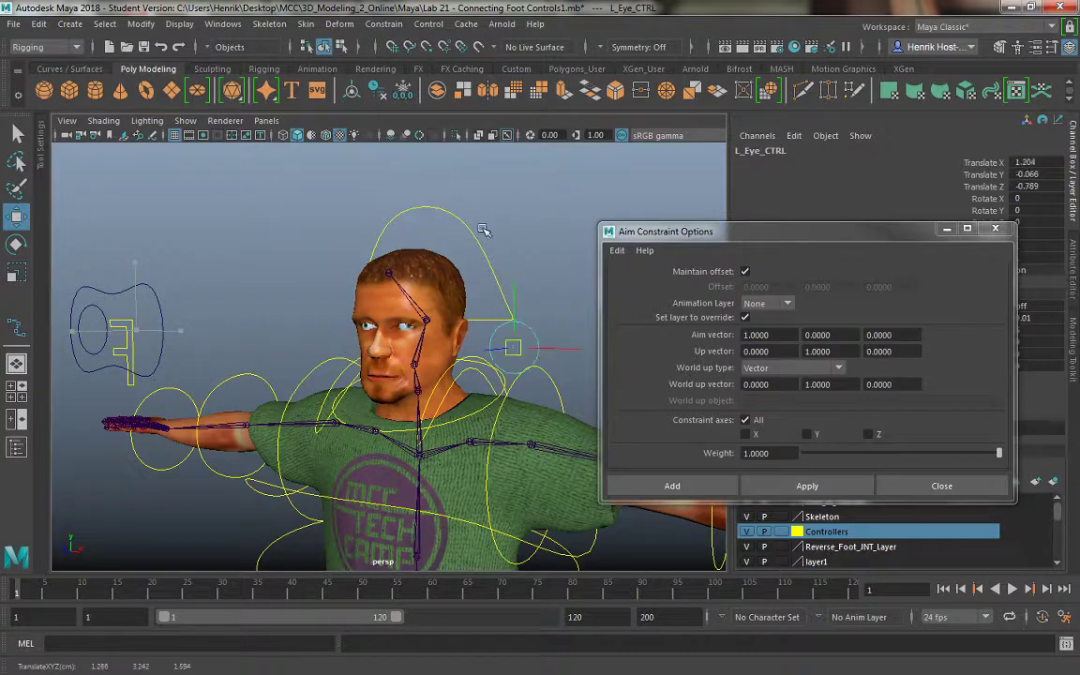
{"action": "key", "text": "ctrl+z"}
Step: Test rotating L_Eye_CTRL, undo the rotation, and clear the selection
{"action": "key", "text": "e"}
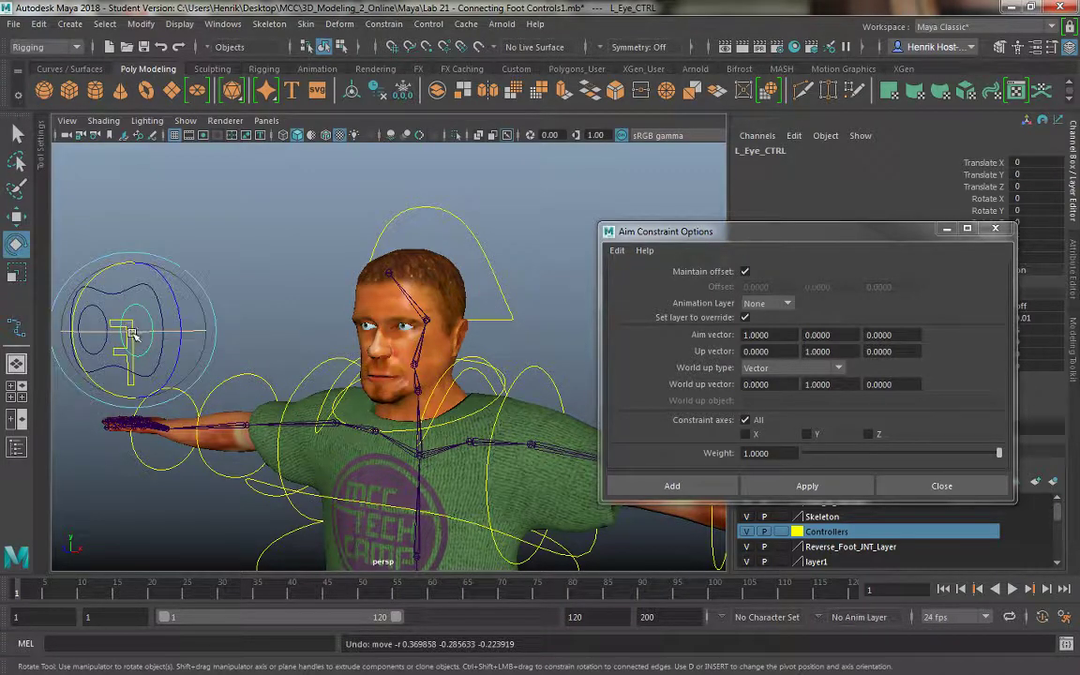
{"action": "left_click_drag", "start_coordinate": [202, 337], "coordinate": [262, 330]}
{"action": "key", "text": "ctrl+z"}
{"action": "left_click", "coordinate": [153, 206]}
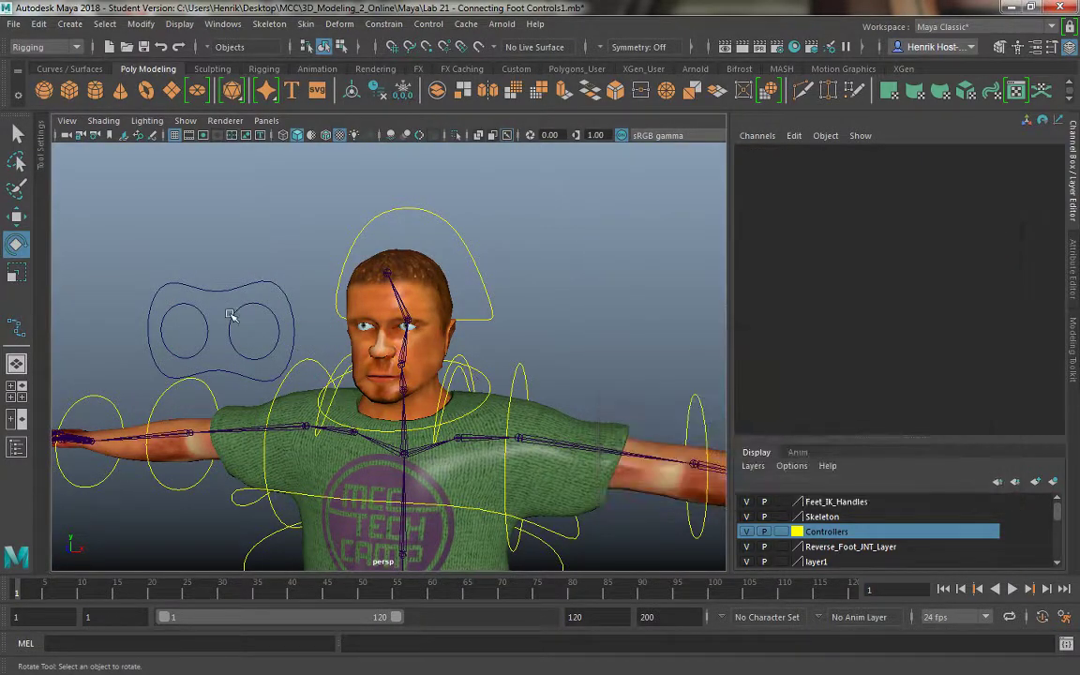
Step: Aim-constrain the right eyeball to R_Eye_CTRL, selecting the control before the eyeball
{"action": "left_click", "coordinate": [171, 295]}
{"action": "left_click_drag", "start_coordinate": [376, 347], "coordinate": [413, 342], "text": "alt"}
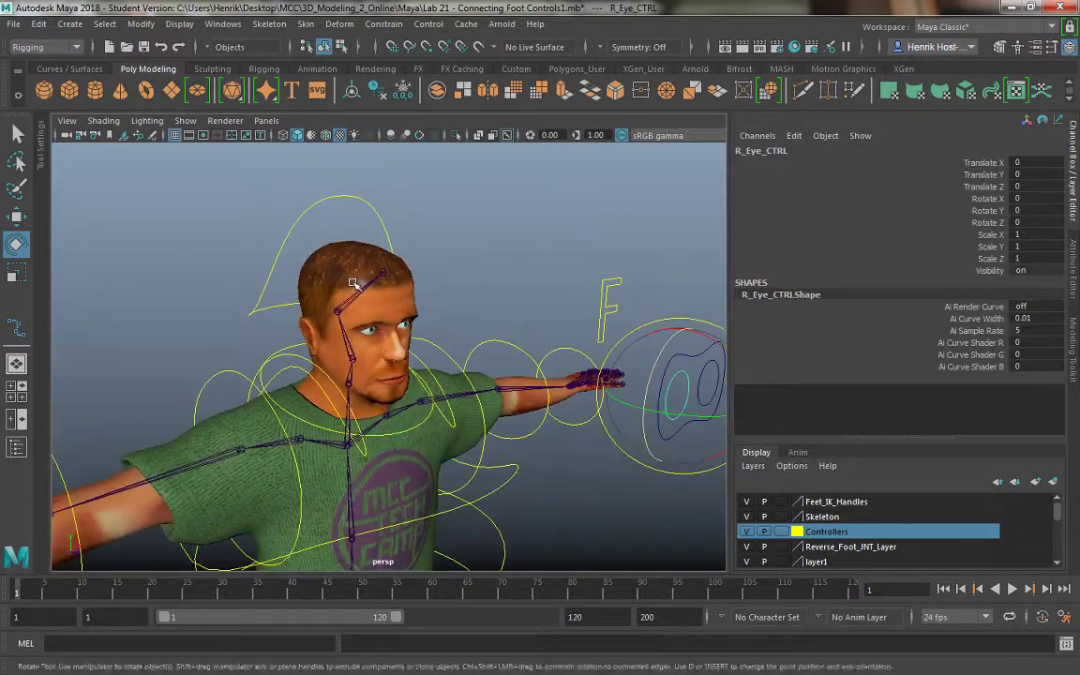
{"action": "scroll", "coordinate": [355, 309], "scroll_direction": "up", "scroll_amount": 6}
{"action": "left_click", "coordinate": [337, 281]}
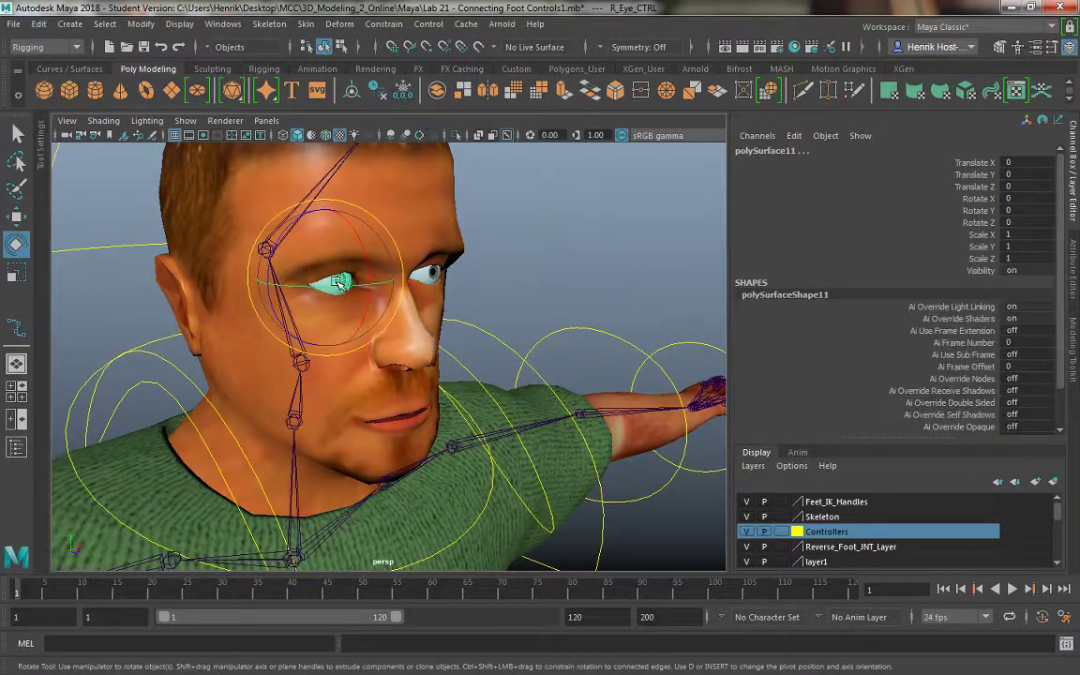
{"action": "left_click", "coordinate": [394, 28]}
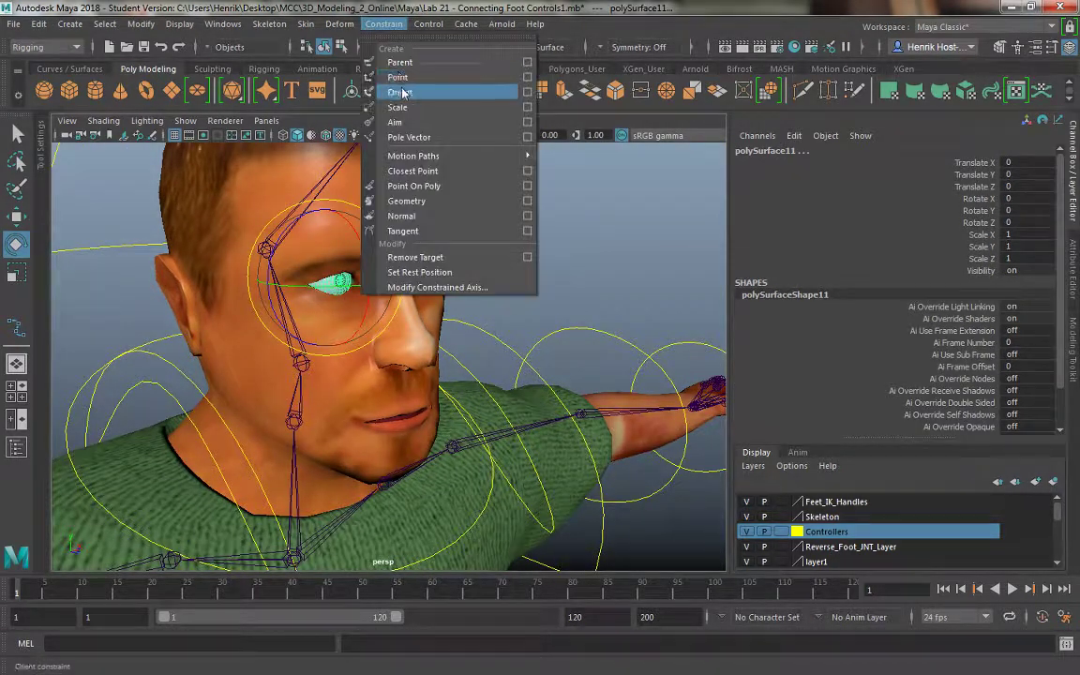
{"action": "left_click", "coordinate": [397, 122]}
Step: Test the right eye's aim by moving R_Eye_CTRL, and undo the move
{"action": "scroll", "coordinate": [479, 328], "scroll_direction": "down", "scroll_amount": 5}
{"action": "left_click_drag", "start_coordinate": [479, 327], "coordinate": [91, 345], "text": "alt"}
{"action": "left_click", "coordinate": [224, 311]}
{"action": "key", "text": "w"}
{"action": "key", "text": "ctrl+z"}
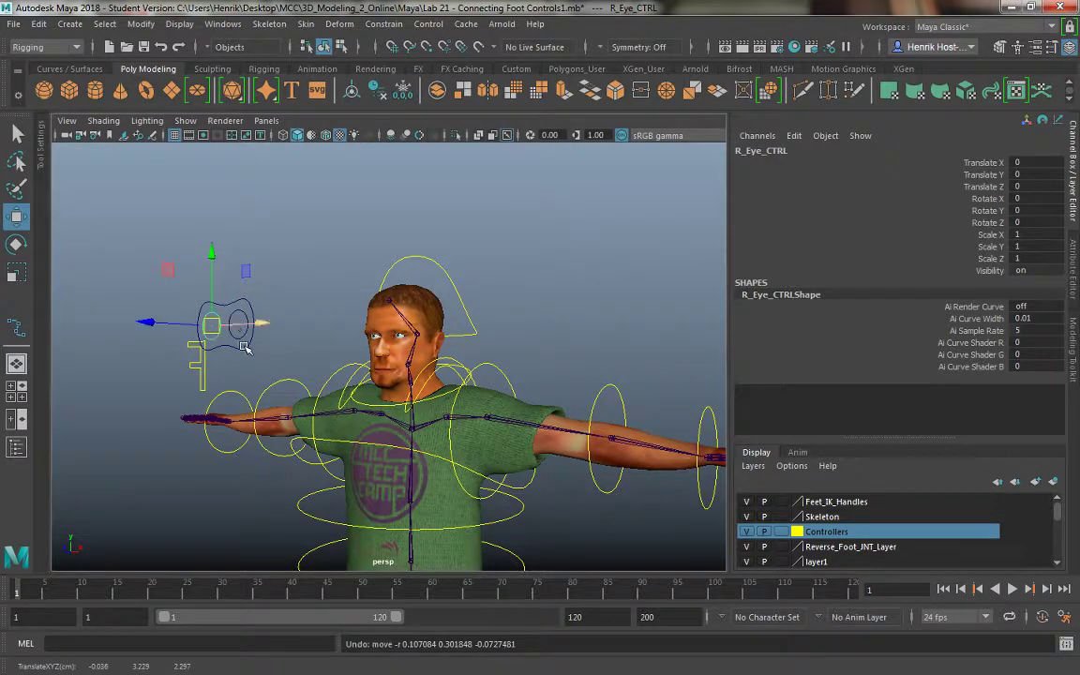
Step: Parent R_Eye_CTRL and L_Eye_CTRL under the surrounding Eyes_CTRL curve
{"action": "left_click_drag", "start_coordinate": [243, 356], "coordinate": [312, 335], "text": "alt"}
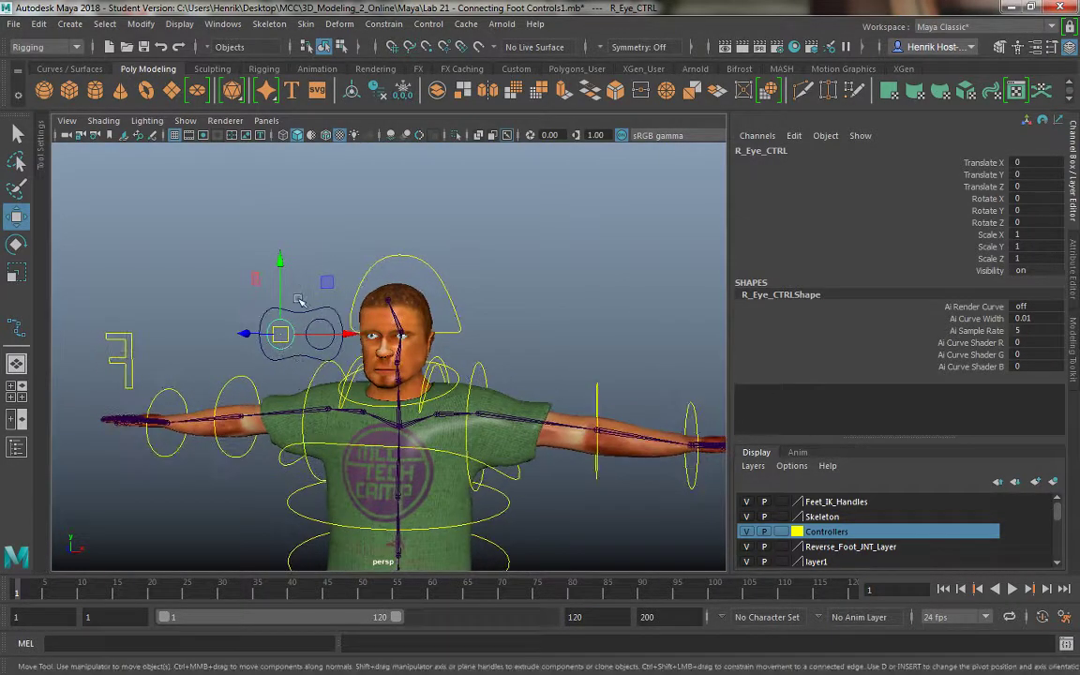
{"action": "left_click", "coordinate": [312, 336]}
{"action": "left_click", "coordinate": [312, 336]}
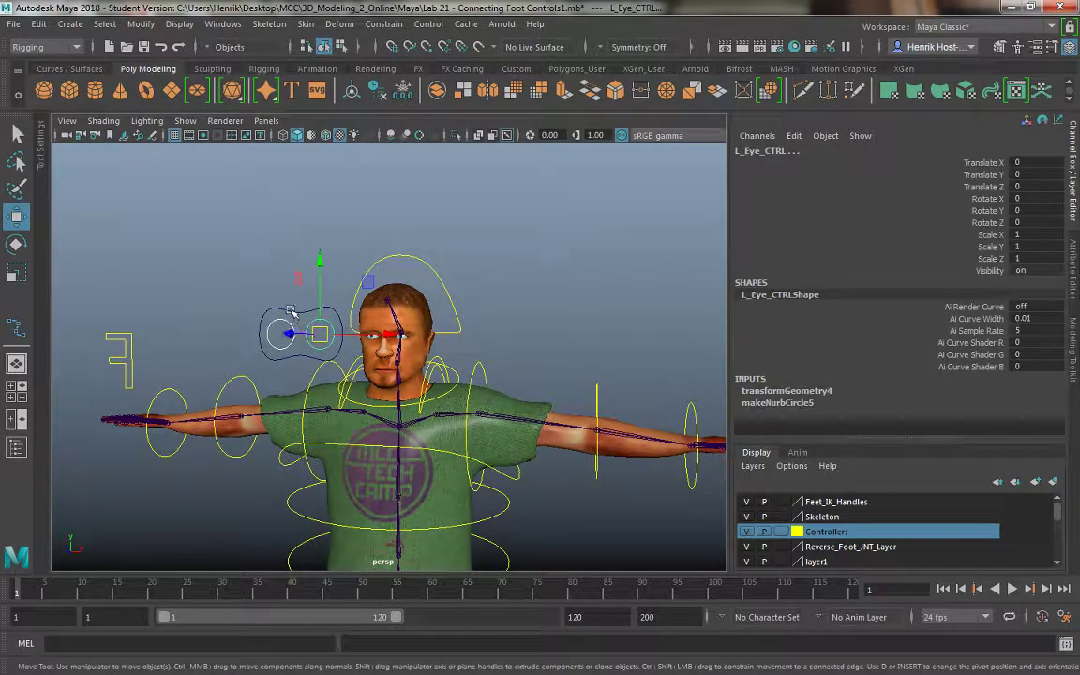
{"action": "key", "text": "Down"}
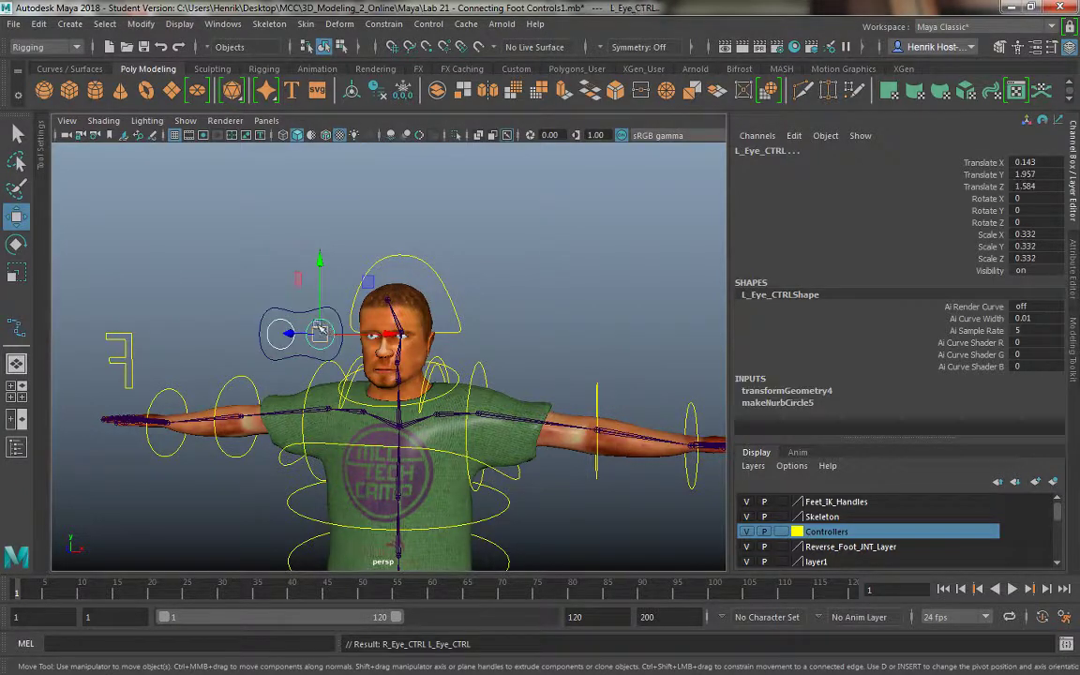
Step: Test both eyes together by moving Eyes_CTRL down toward the chest, and undo the move
{"action": "left_click", "coordinate": [279, 318]}
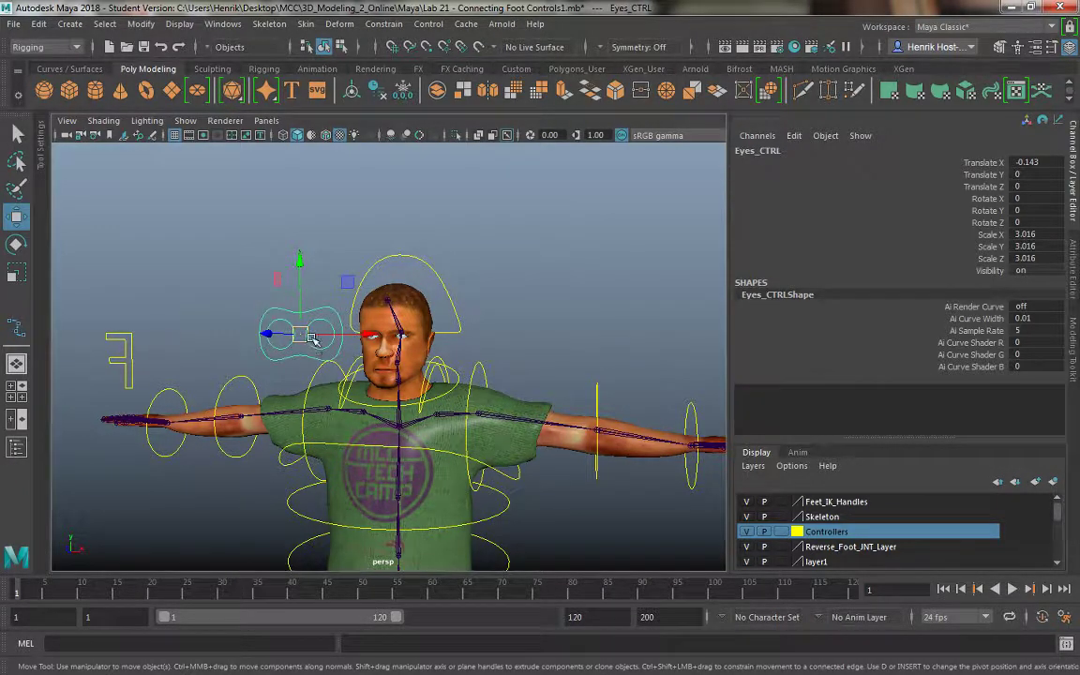
{"action": "left_click_drag", "start_coordinate": [314, 339], "coordinate": [411, 406]}
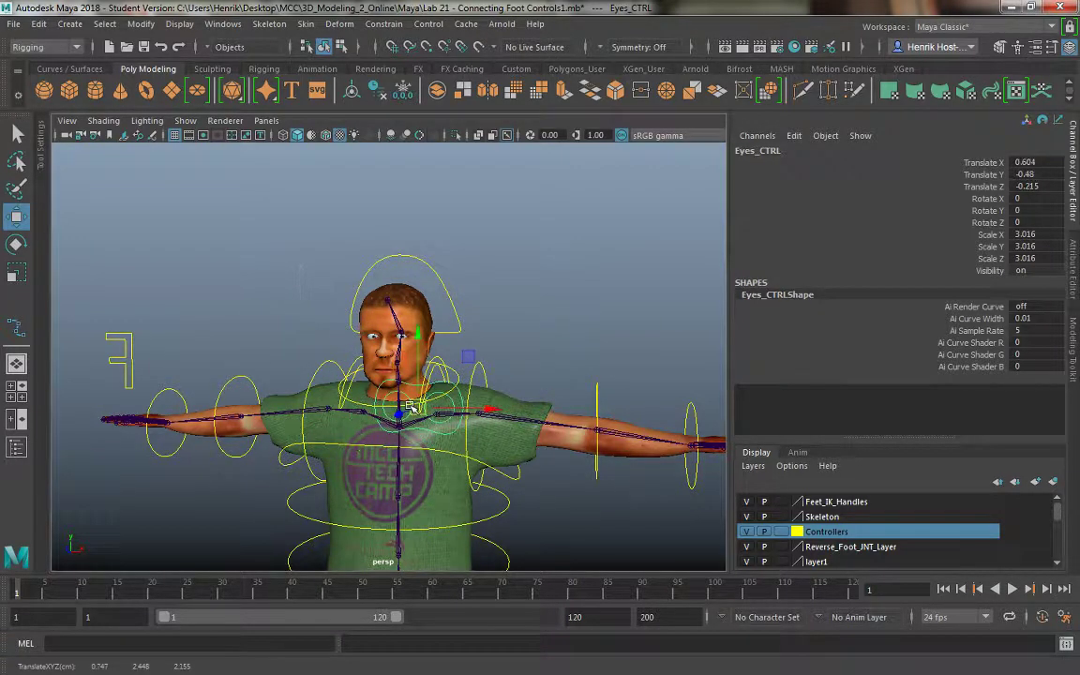
{"action": "key", "text": "ctrl+z"}
Step: Parent Eyes_CTRL under the Global_CTRL circle around the character's feet
{"action": "scroll", "coordinate": [314, 398], "scroll_direction": "down", "scroll_amount": 2}
{"action": "left_click_drag", "start_coordinate": [314, 398], "coordinate": [226, 450], "text": "alt"}
{"action": "left_click", "coordinate": [226, 512]}
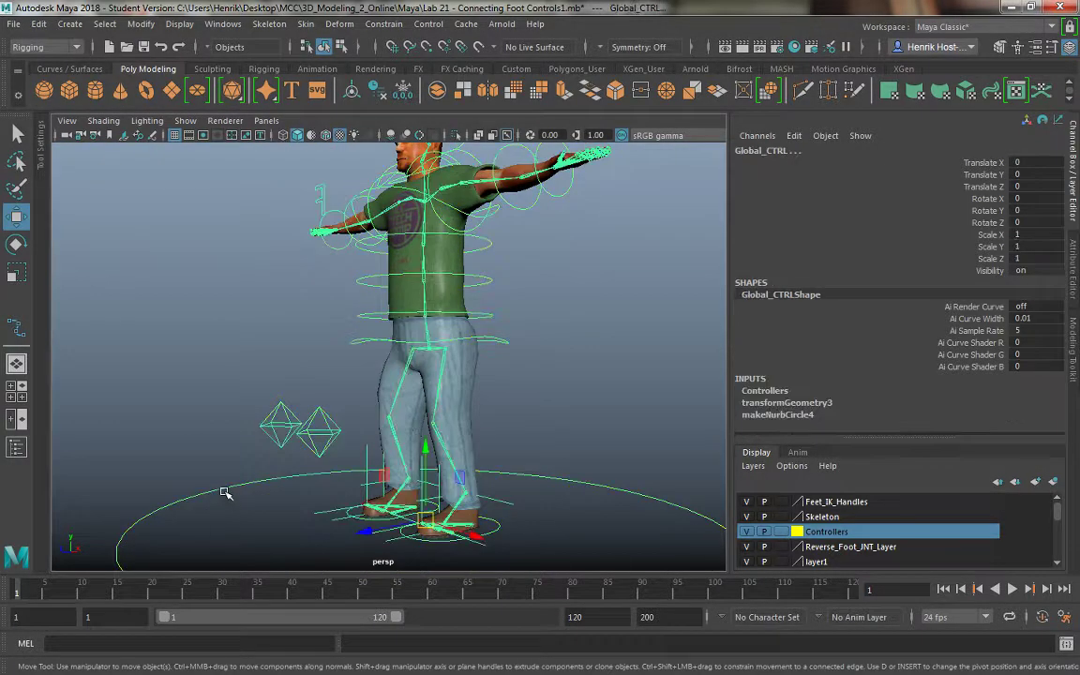
{"action": "key", "text": "ctrl+z"}
Step: Examine the eye controls in relation to the head and Head_CTRL, and clear the selection
{"action": "left_click_drag", "start_coordinate": [239, 286], "coordinate": [241, 468], "text": "alt"}
{"action": "scroll", "coordinate": [302, 288], "scroll_direction": "up", "scroll_amount": 3}
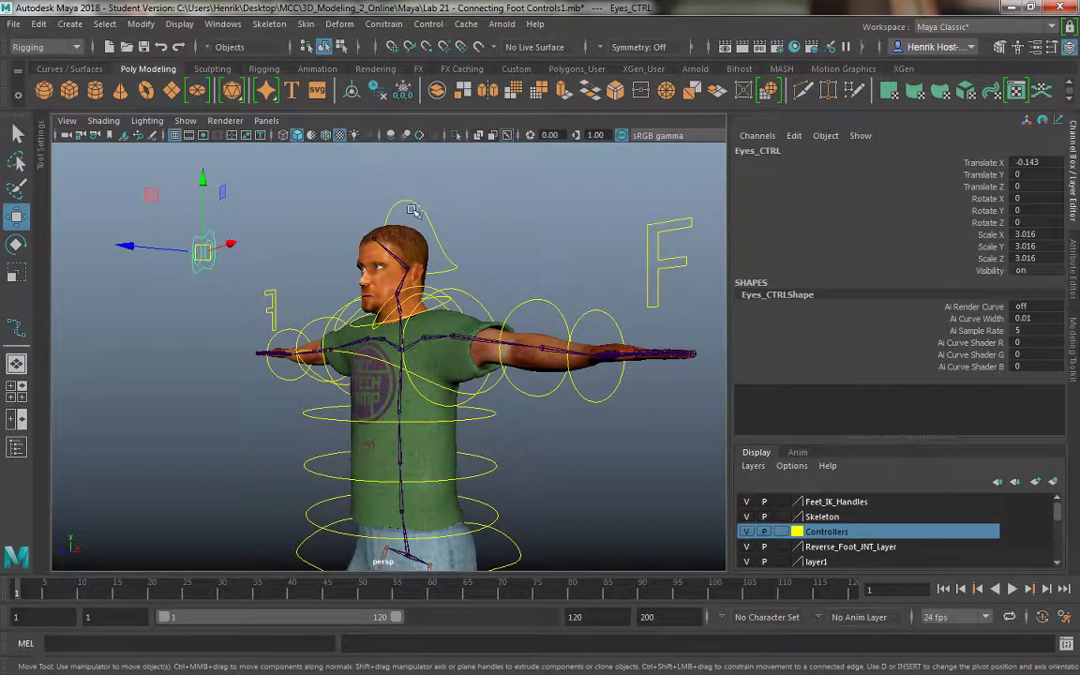
{"action": "left_click_drag", "start_coordinate": [349, 221], "coordinate": [401, 229], "text": "alt"}
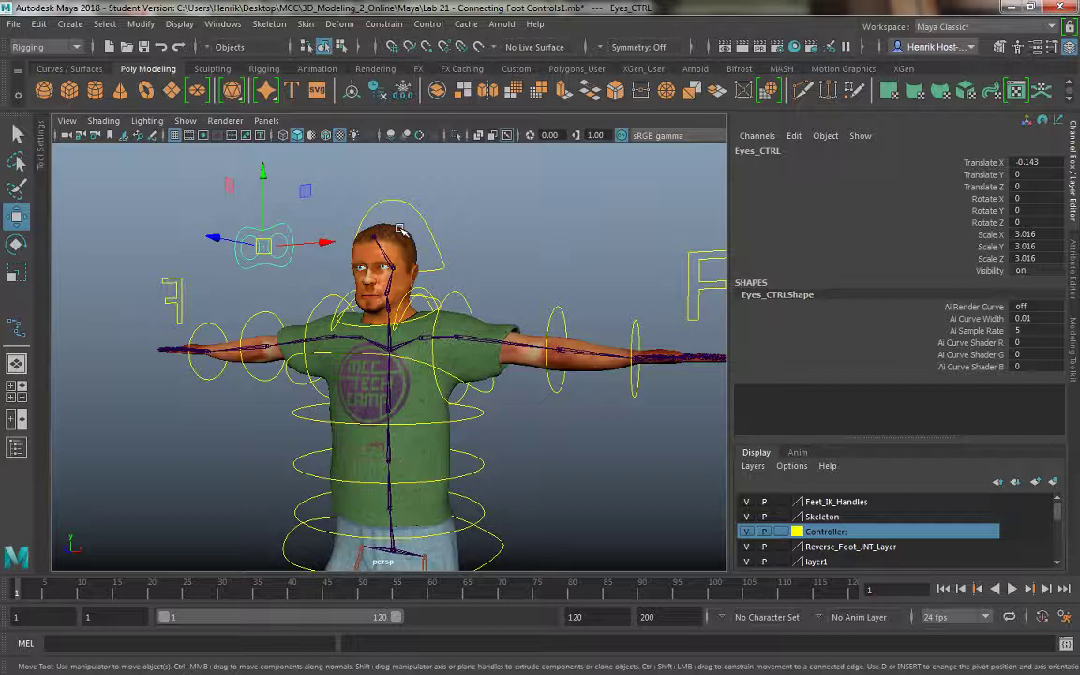
{"action": "scroll", "coordinate": [265, 503], "scroll_direction": "down", "scroll_amount": 3}
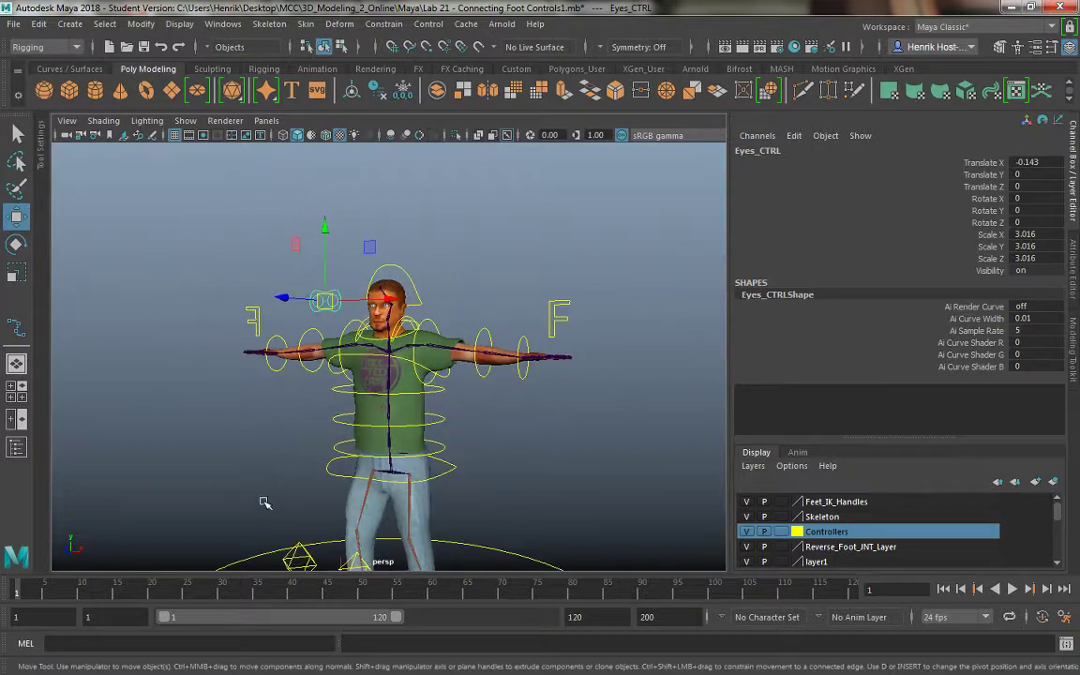
{"action": "scroll", "coordinate": [372, 273], "scroll_direction": "up", "scroll_amount": 2}
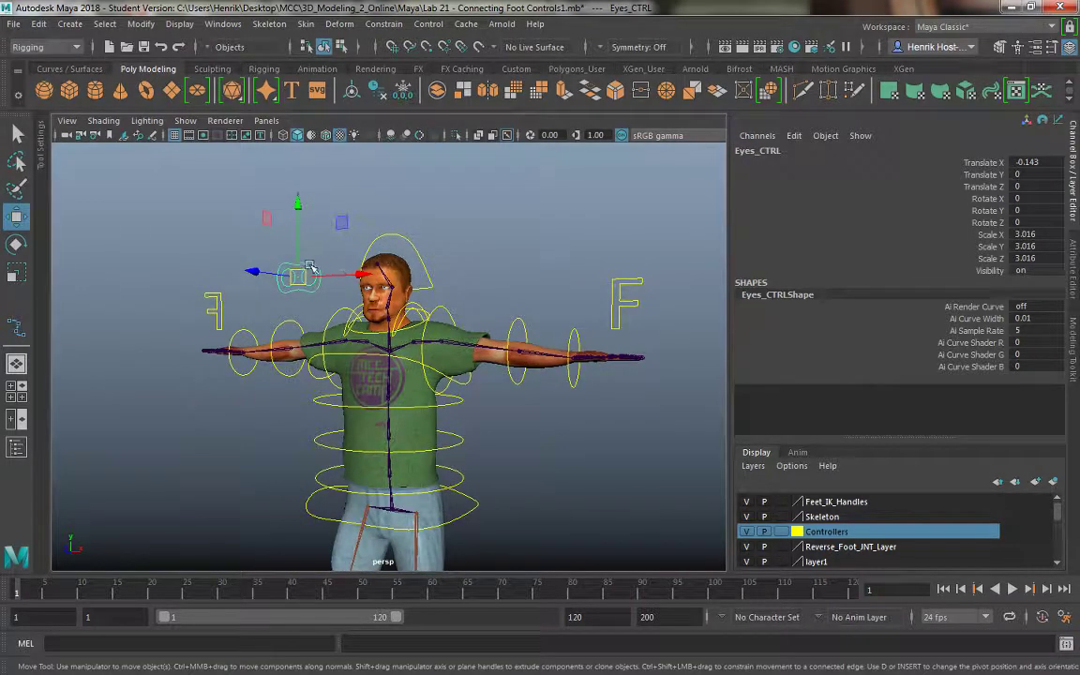
{"action": "left_click", "coordinate": [411, 259]}
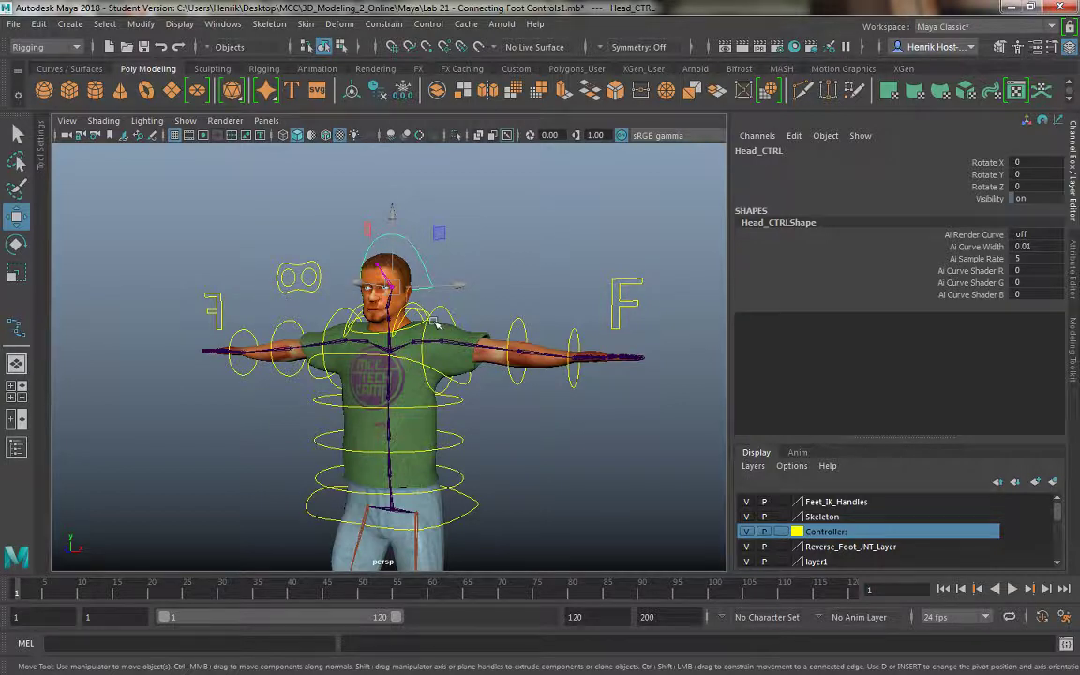
{"action": "key", "text": "e"}
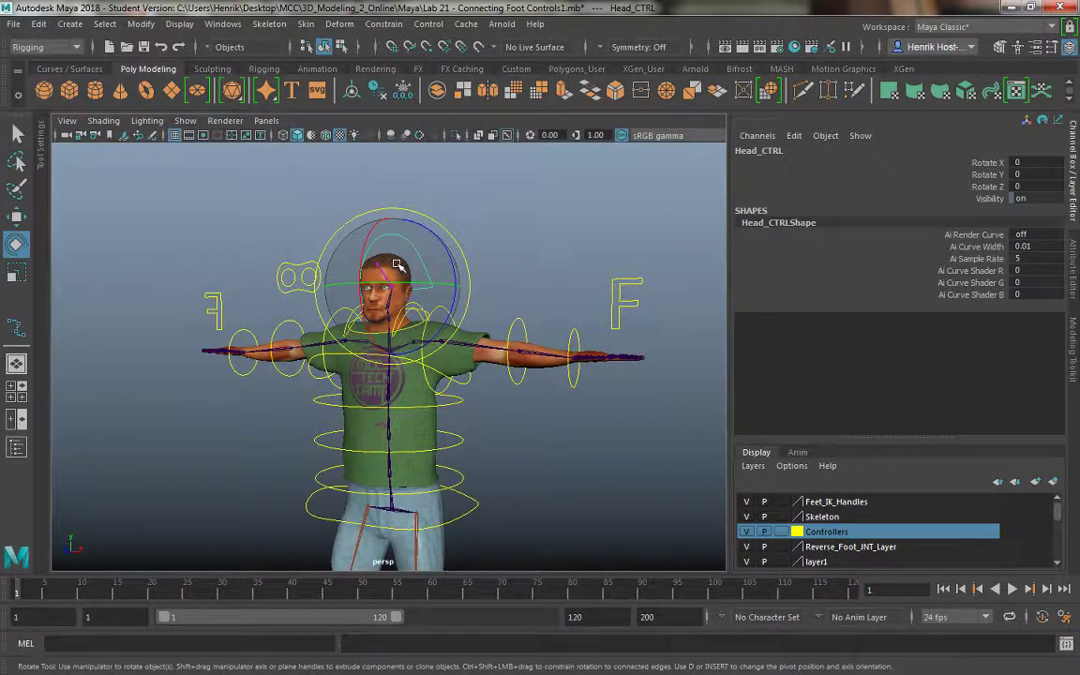
{"action": "left_click", "coordinate": [246, 212]}
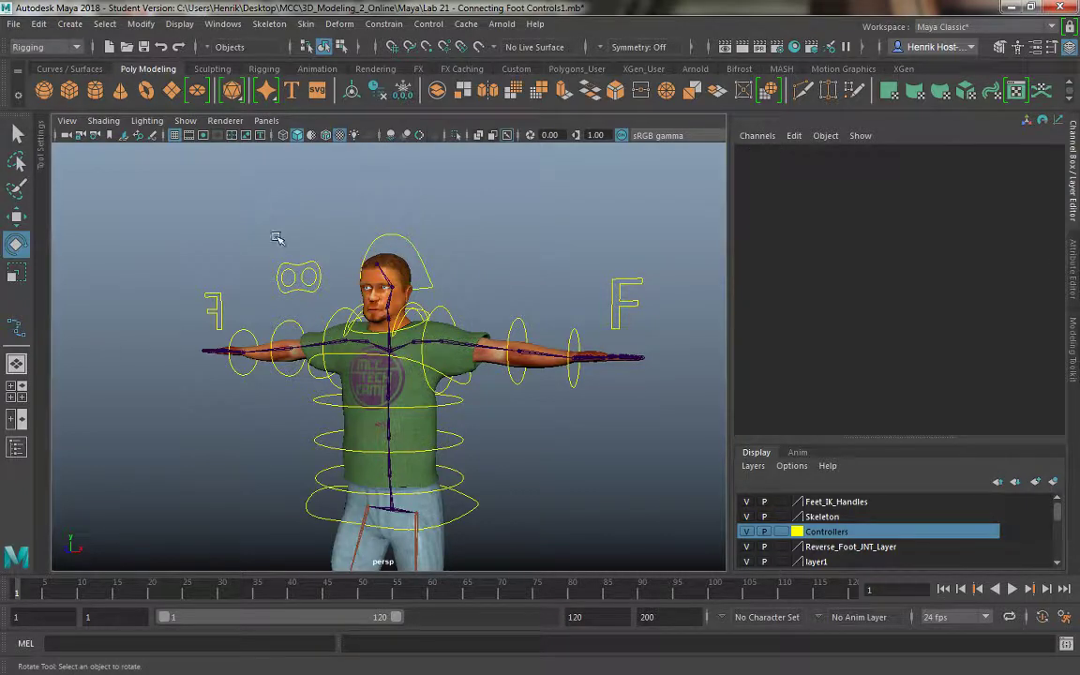
Step: Rename the character's right eyeball mesh to R_Eye_Mesh
{"action": "right_click_drag", "start_coordinate": [252, 203], "coordinate": [281, 246], "text": "alt"}
{"action": "left_click", "coordinate": [292, 235]}
{"action": "left_click_drag", "start_coordinate": [286, 249], "coordinate": [338, 233], "text": "alt"}
{"action": "left_click", "coordinate": [178, 200]}
{"action": "double_click", "coordinate": [792, 150]}
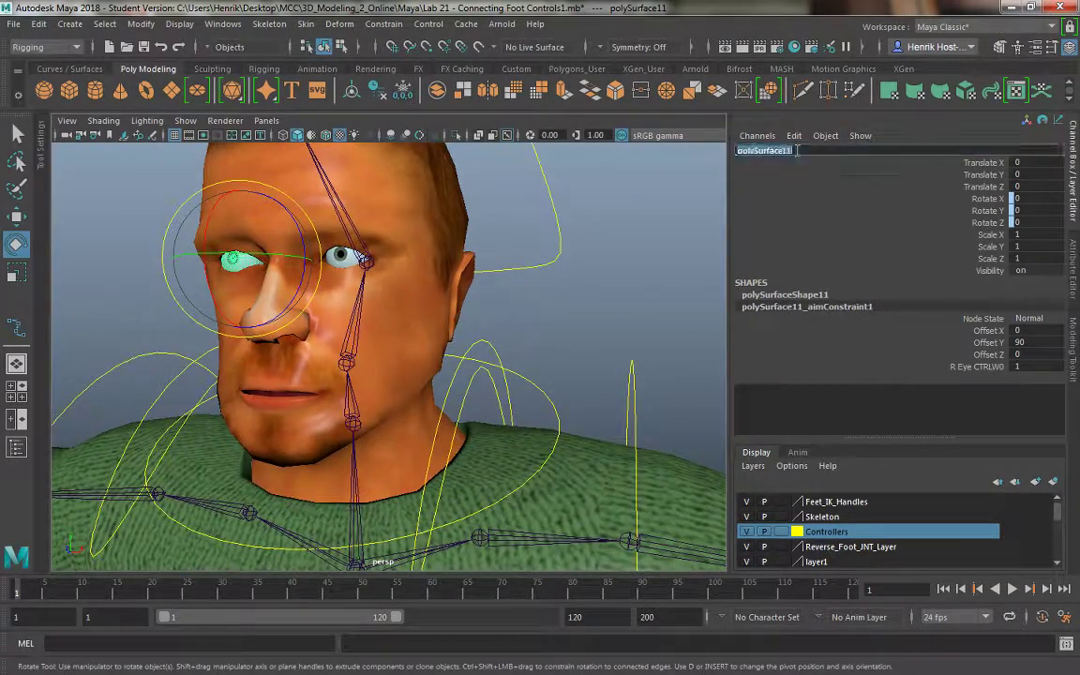
{"action": "type", "text": "R_Eye_"}
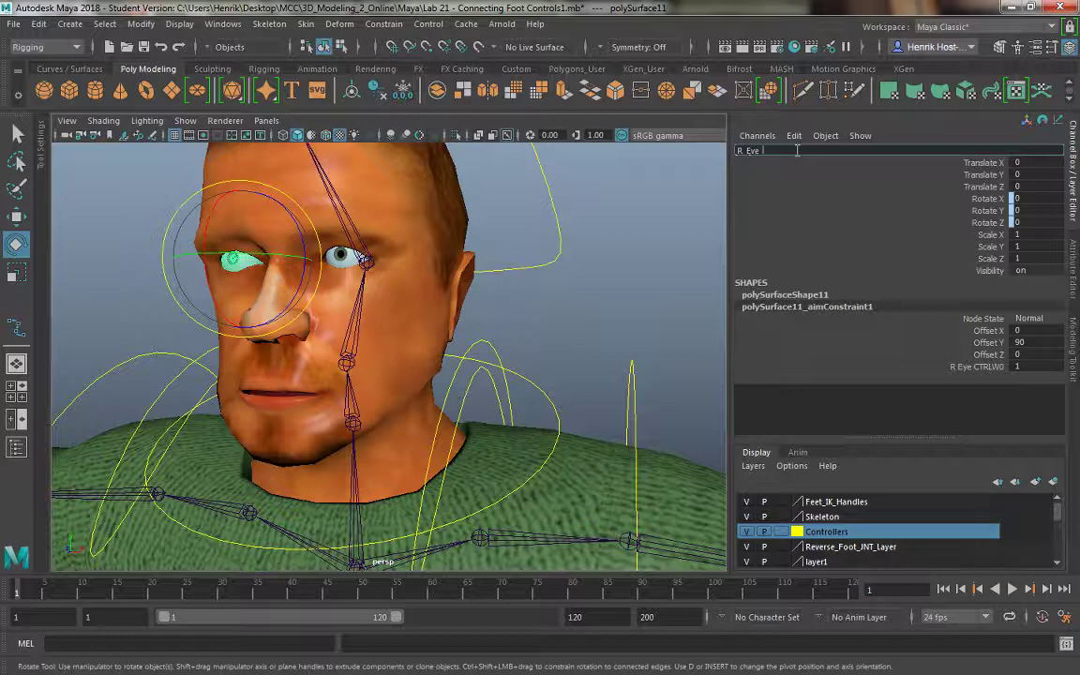
{"action": "type", "text": "Mesh"}
{"action": "key", "text": "Return"}
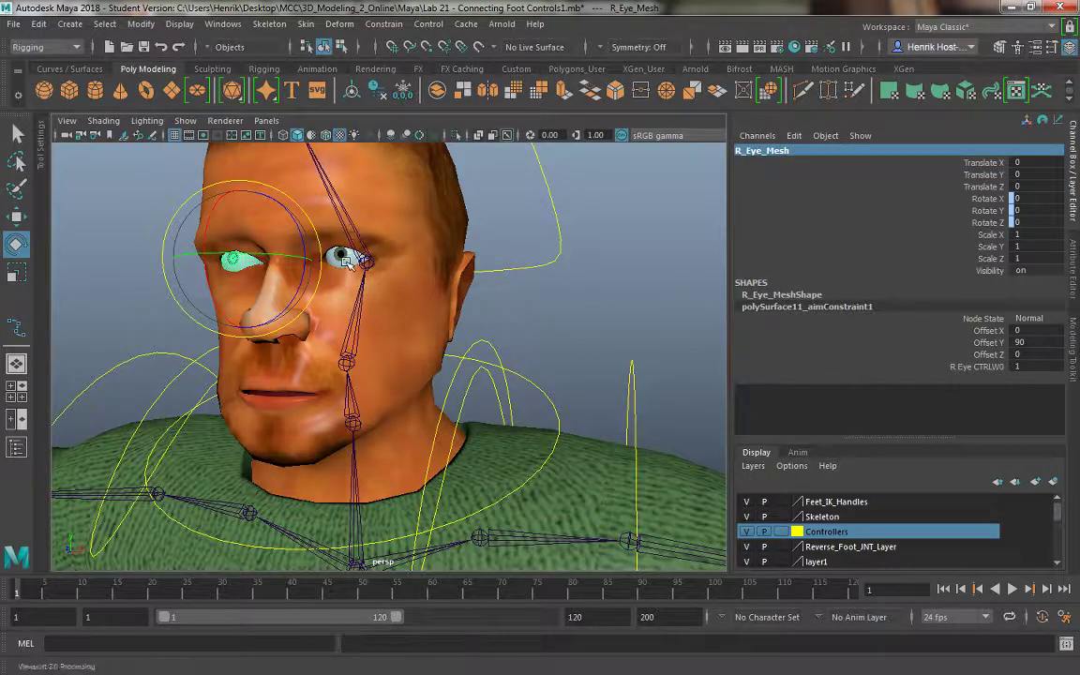
Step: Rename the character's left eyeball mesh to L_Eye_Mesh and clear the selection
{"action": "left_click", "coordinate": [319, 235]}
{"action": "double_click", "coordinate": [778, 150]}
{"action": "type", "text": "L"}
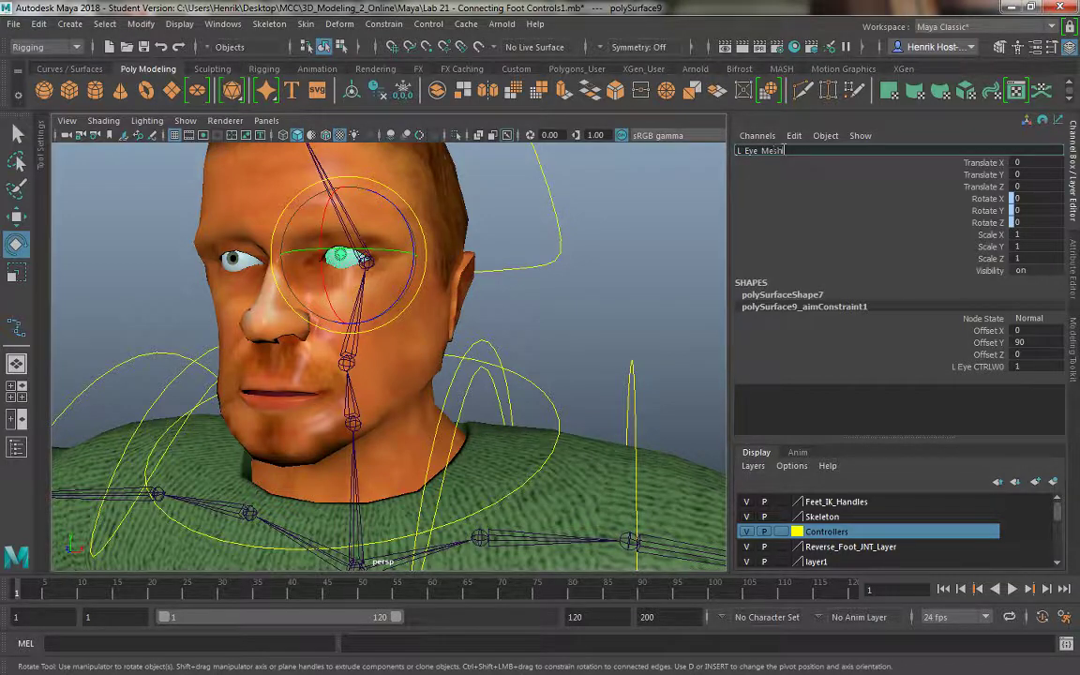
{"action": "key", "text": "Return"}
{"action": "left_click", "coordinate": [548, 208]}
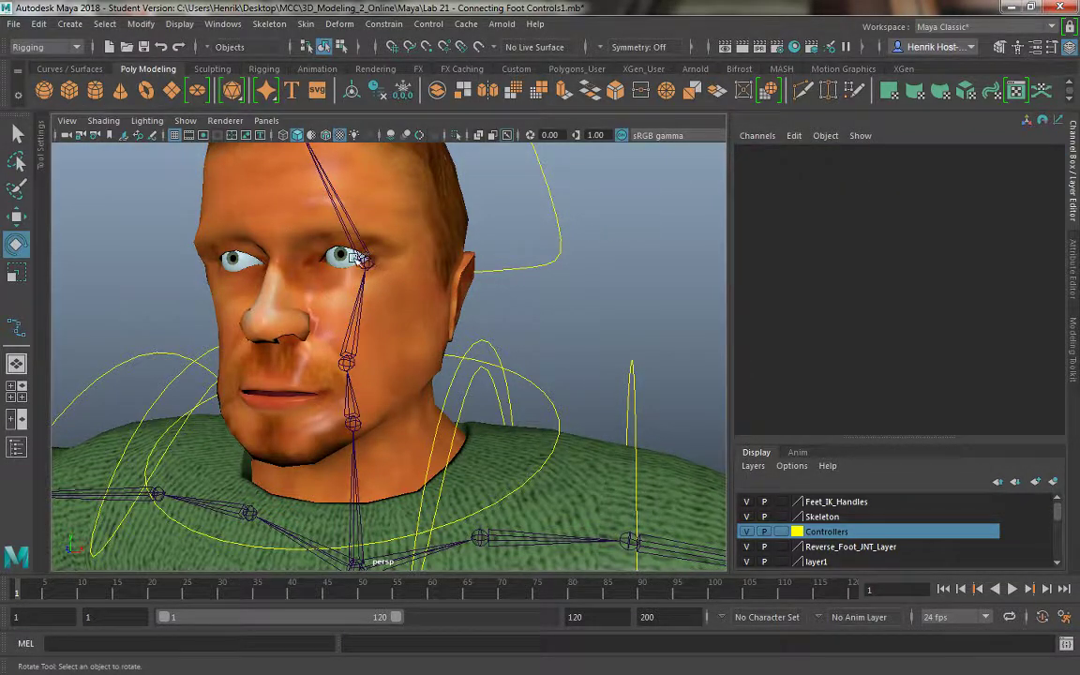
Step: Try to parent both eye meshes under Neck_3_JNT, and undo the parenting
{"action": "left_click", "coordinate": [354, 256]}
{"action": "left_click", "coordinate": [236, 260]}
{"action": "left_click_drag", "start_coordinate": [237, 260], "coordinate": [305, 234], "text": "alt"}
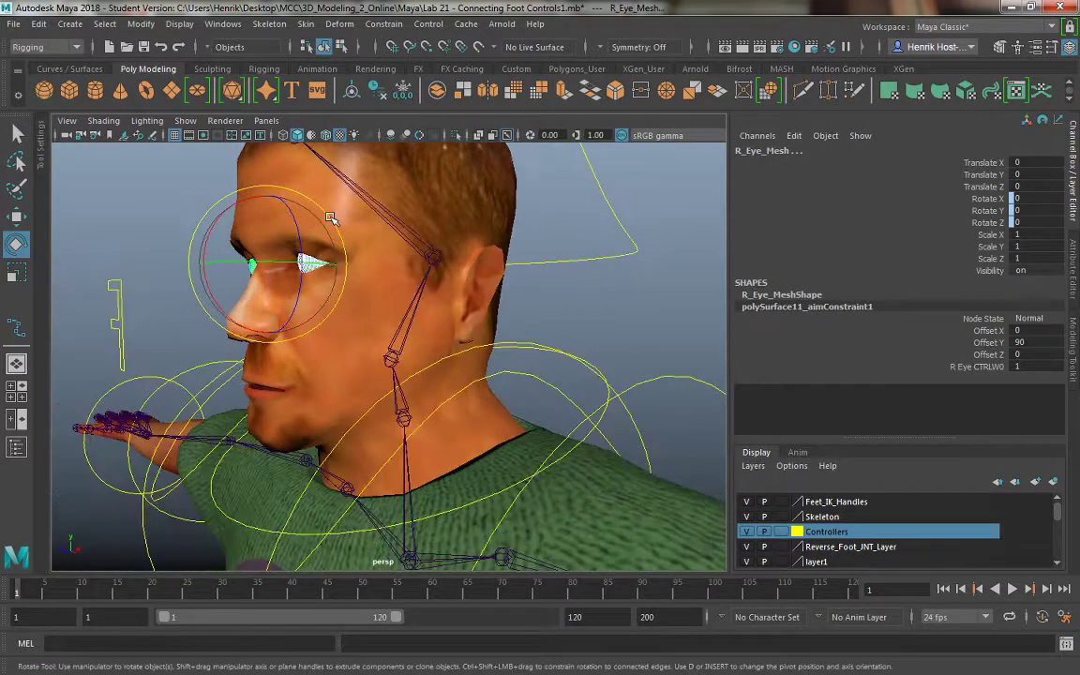
{"action": "left_click", "coordinate": [437, 259]}
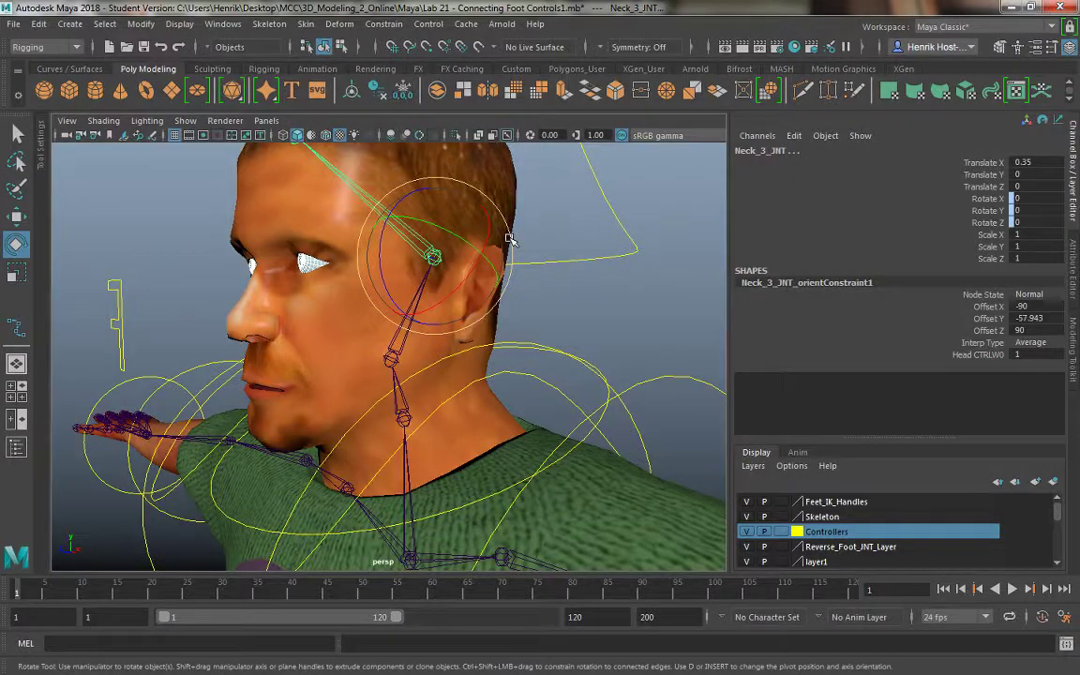
{"action": "key", "text": "ctrl+z"}
{"action": "left_click_drag", "start_coordinate": [451, 217], "coordinate": [401, 219], "text": "alt"}
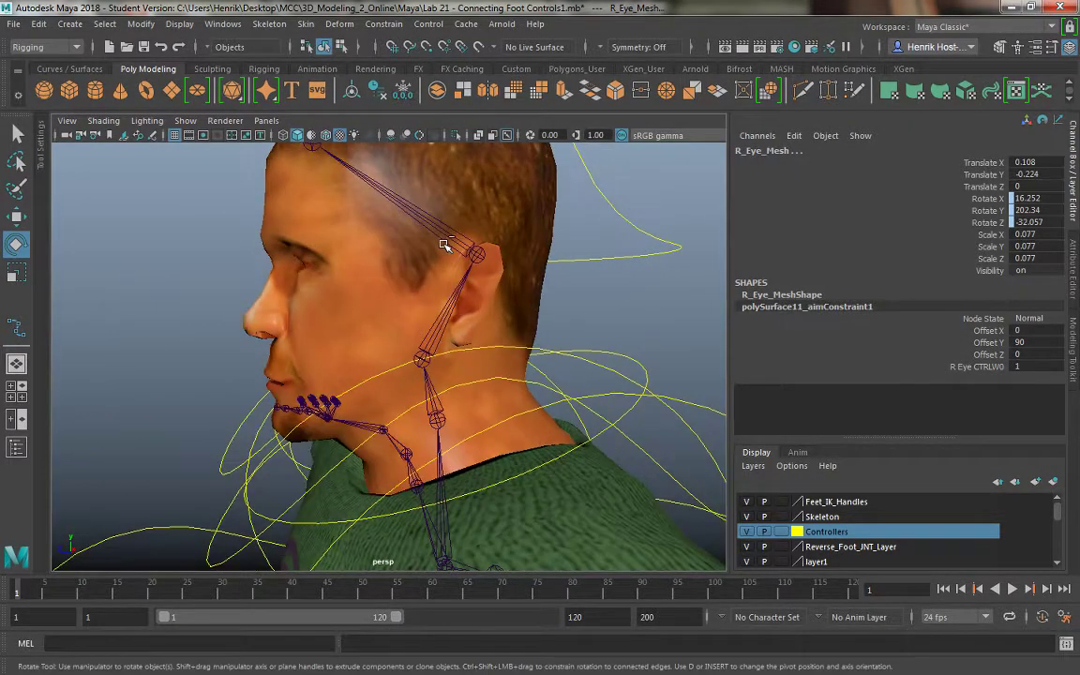
{"action": "key", "text": "ctrl+z"}
{"action": "left_click_drag", "start_coordinate": [453, 319], "coordinate": [475, 270], "text": "alt"}
{"action": "left_click", "coordinate": [258, 241]}
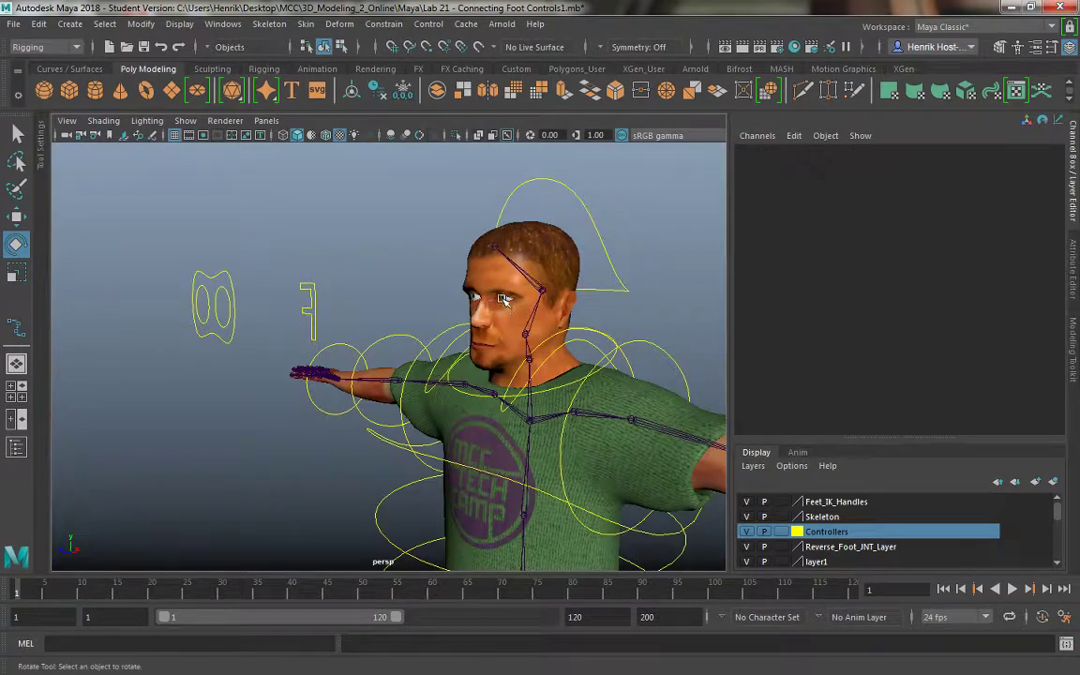
Step: Break the connections on L_Eye_Mesh's Rotate X, Rotate Y and Rotate Z channels
{"action": "left_click", "coordinate": [503, 300]}
{"action": "middle_click_drag", "start_coordinate": [377, 231], "coordinate": [309, 216], "text": "alt"}
{"action": "left_click_drag", "start_coordinate": [981, 199], "coordinate": [984, 222]}
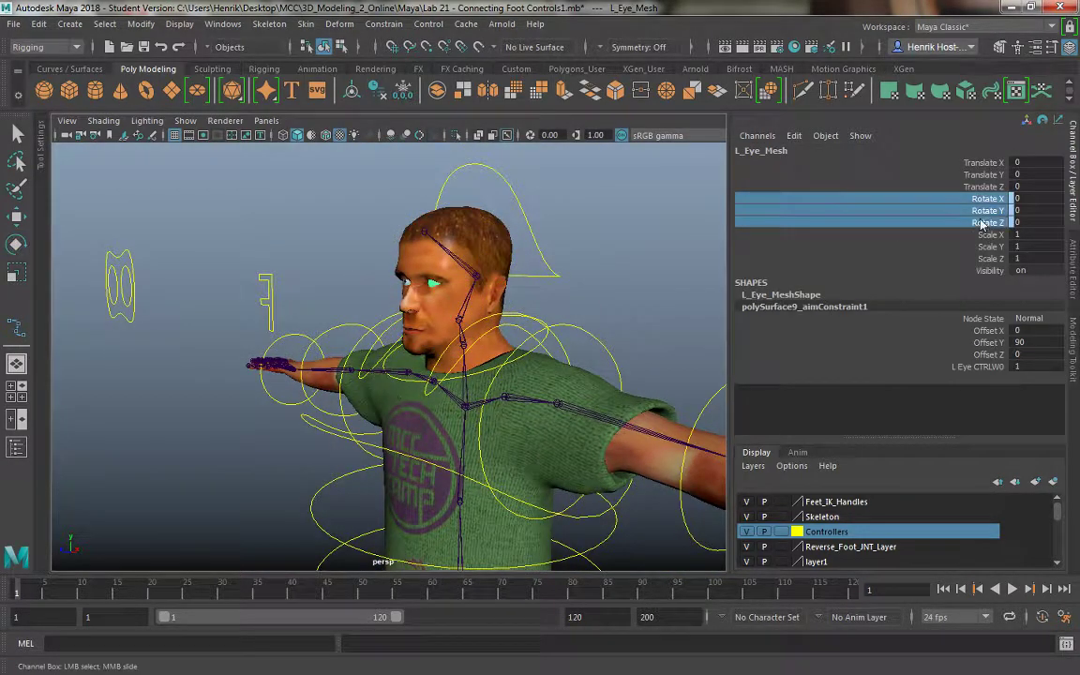
{"action": "right_click", "coordinate": [984, 223]}
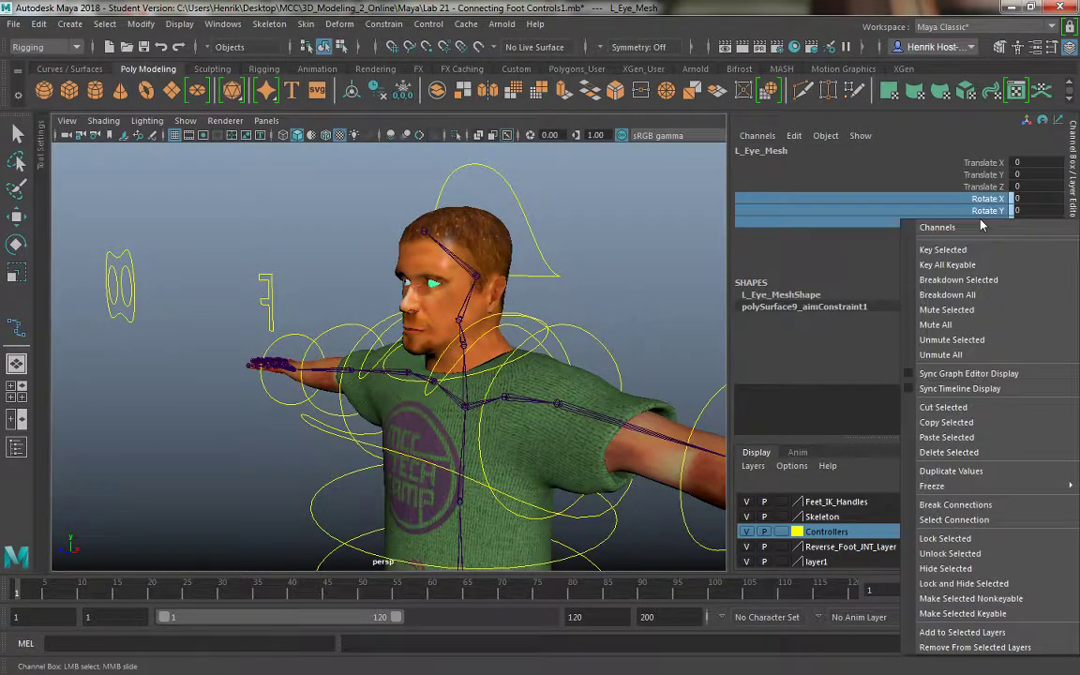
{"action": "left_click", "coordinate": [961, 504]}
{"action": "left_click_drag", "start_coordinate": [300, 215], "coordinate": [352, 228], "text": "alt"}
{"action": "right_click_drag", "start_coordinate": [353, 229], "coordinate": [378, 279], "text": "alt"}
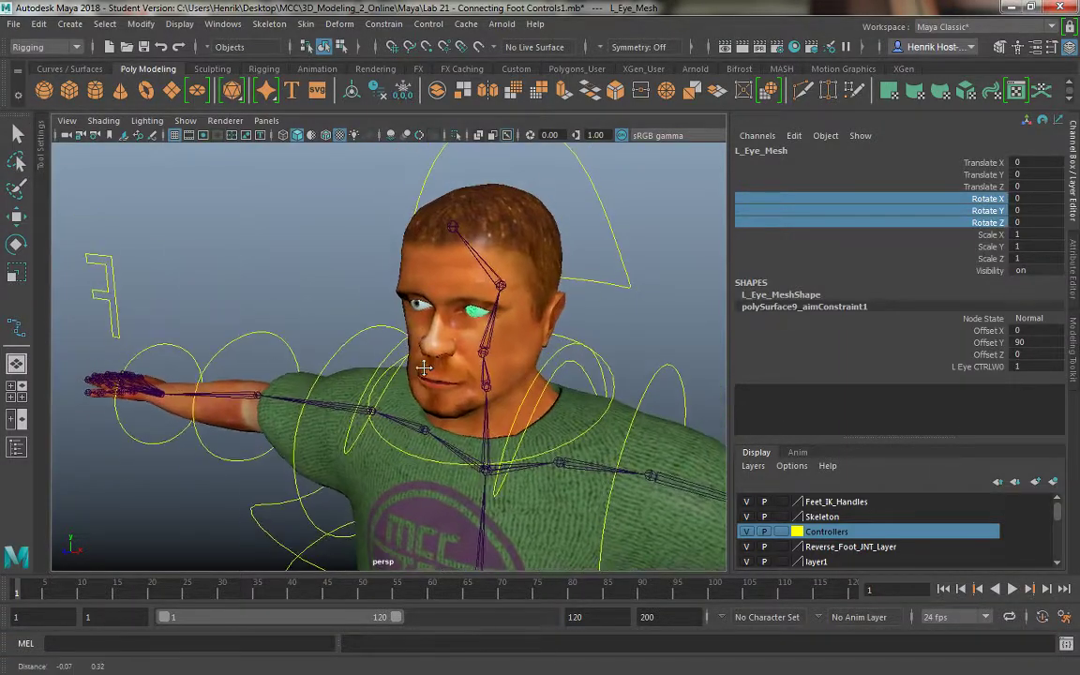
{"action": "left_click", "coordinate": [542, 330]}
Step: Break the Rotate X, Y and Z connections on R_Eye_Mesh and clear the selection
{"action": "right_click_drag", "start_coordinate": [281, 274], "coordinate": [278, 169], "text": "alt"}
{"action": "left_click", "coordinate": [459, 254]}
{"action": "left_click", "coordinate": [998, 200]}
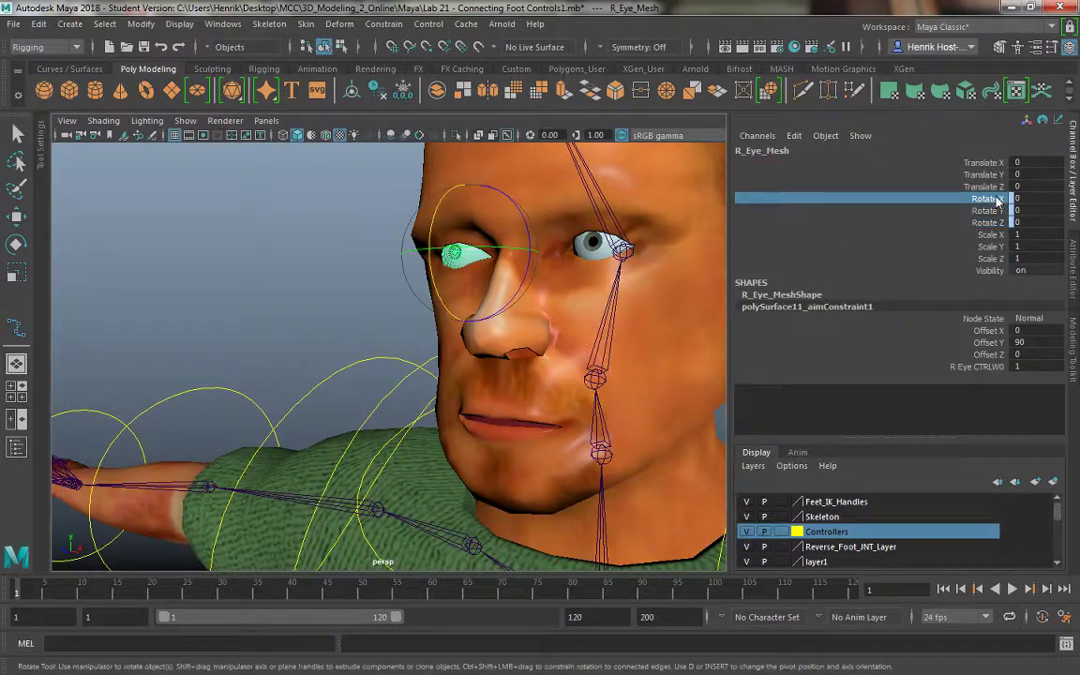
{"action": "left_click", "coordinate": [989, 222], "text": "shift"}
{"action": "right_click", "coordinate": [989, 214]}
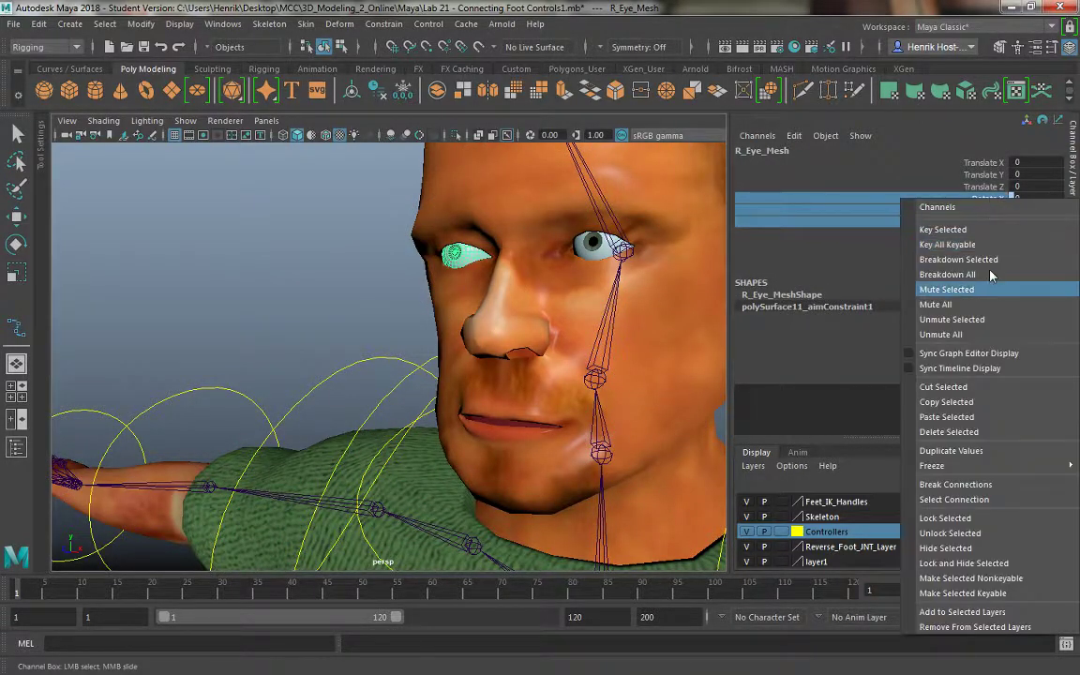
{"action": "left_click", "coordinate": [891, 435]}
{"action": "left_click", "coordinate": [353, 262]}
Step: Parent L_Eye_Mesh under the Neck_3_JNT joint beside the ear
{"action": "left_click_drag", "start_coordinate": [353, 263], "coordinate": [470, 309], "text": "alt"}
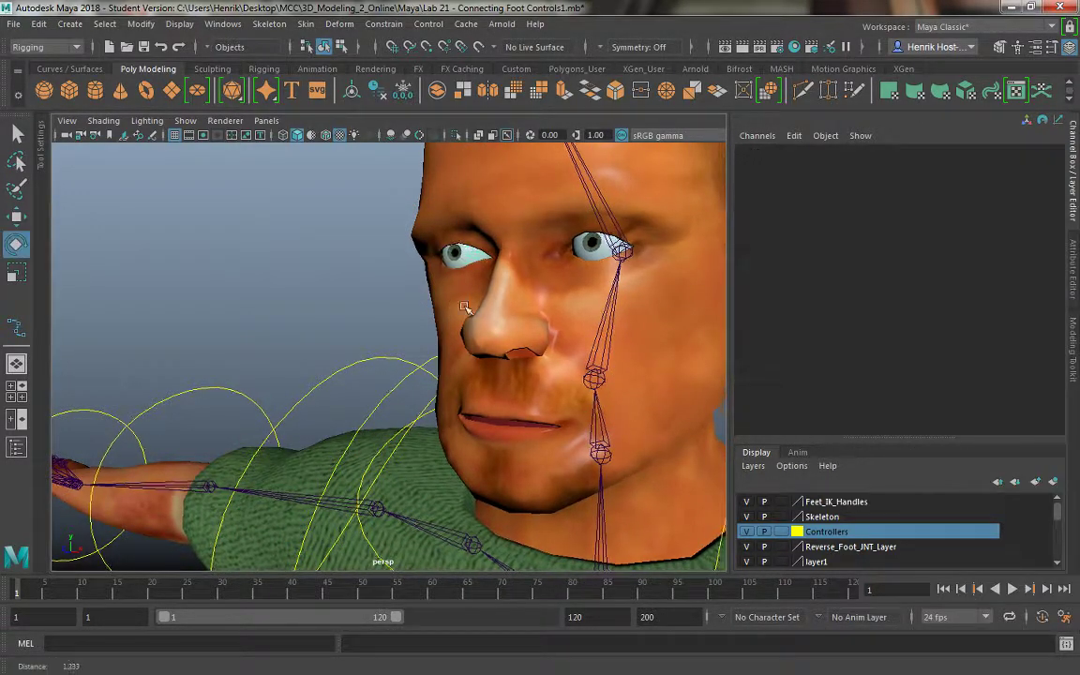
{"action": "right_click_drag", "start_coordinate": [469, 308], "coordinate": [482, 355], "text": "alt"}
{"action": "left_click", "coordinate": [481, 355]}
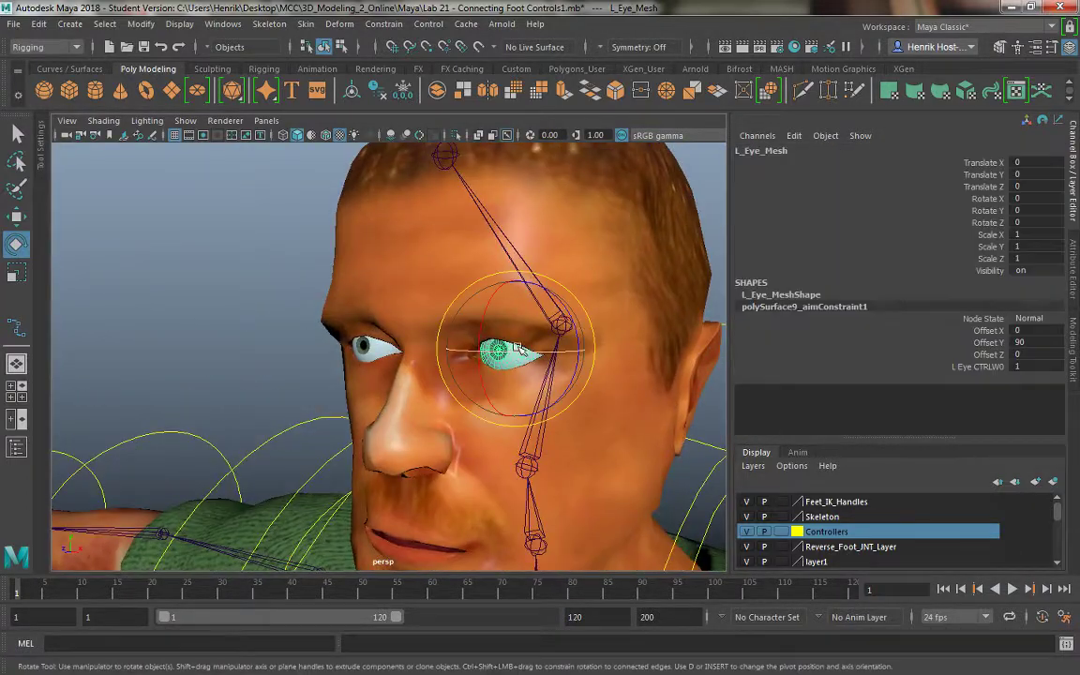
{"action": "left_click_drag", "start_coordinate": [482, 354], "coordinate": [417, 313], "text": "alt"}
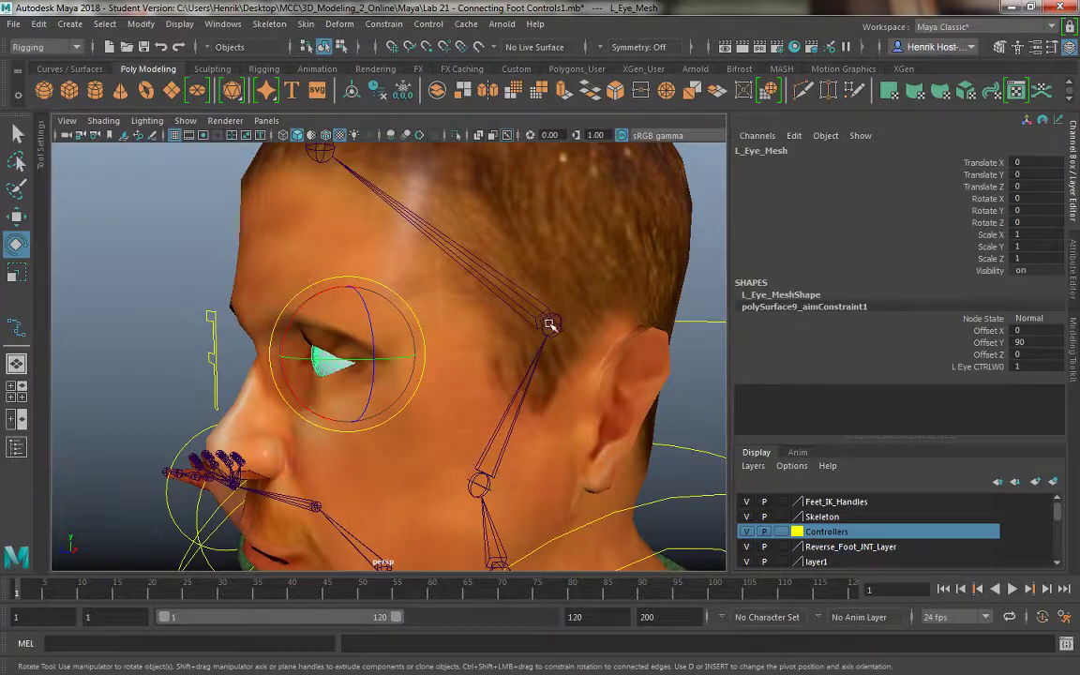
{"action": "left_click", "coordinate": [550, 325], "text": "shift"}
{"action": "key", "text": "p"}
{"action": "left_click_drag", "start_coordinate": [367, 281], "coordinate": [241, 272], "text": "alt"}
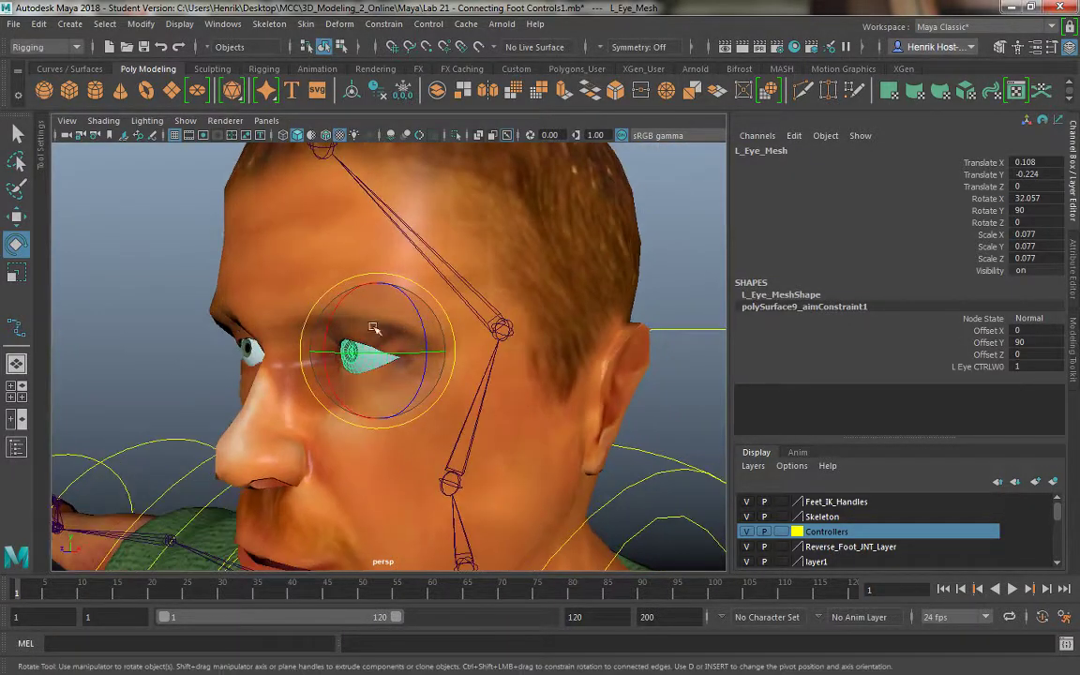
{"action": "left_click", "coordinate": [244, 159]}
{"action": "key", "text": "ctrl+z"}
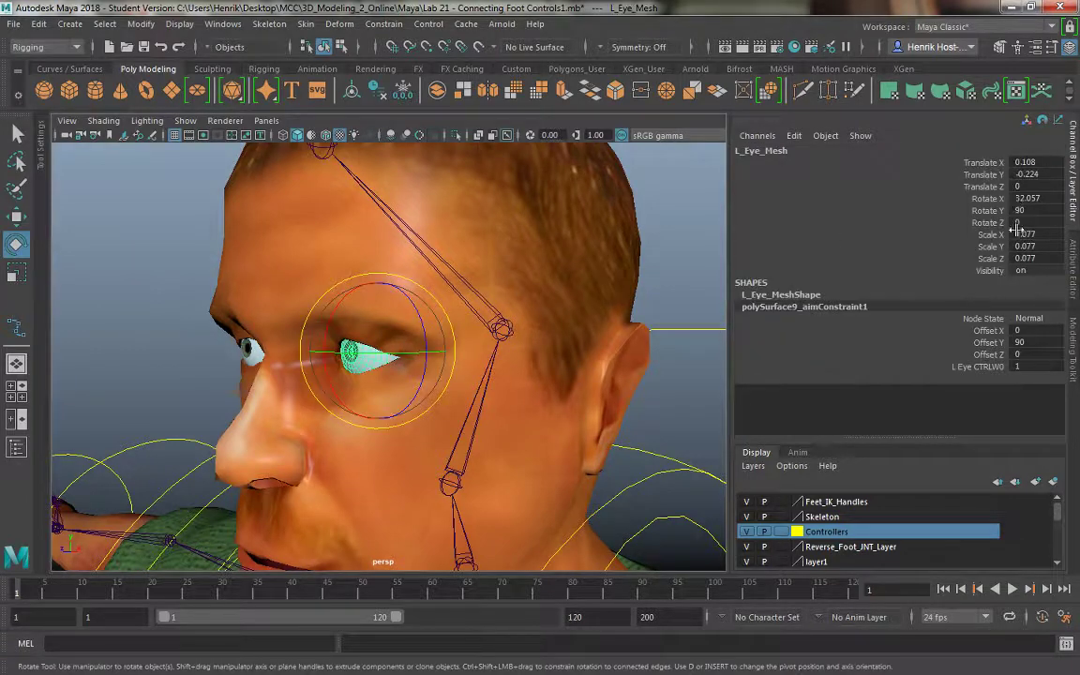
Step: Try freezing the transformations of L_Eye_Mesh, and undo the freeze
{"action": "left_click", "coordinate": [505, 330]}
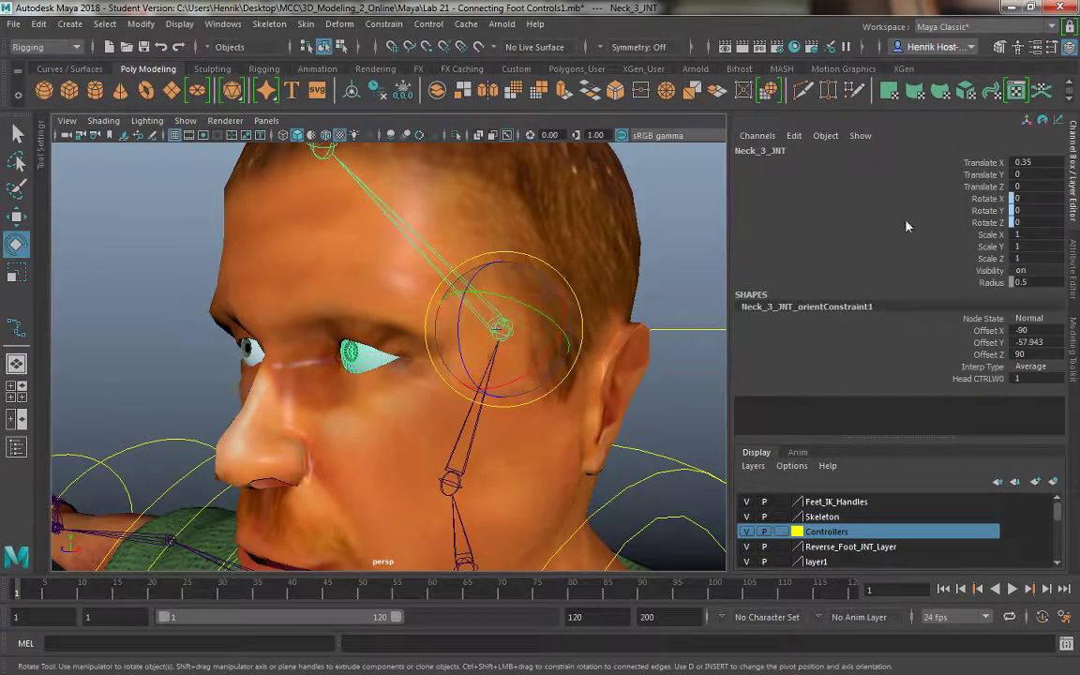
{"action": "left_click", "coordinate": [355, 365]}
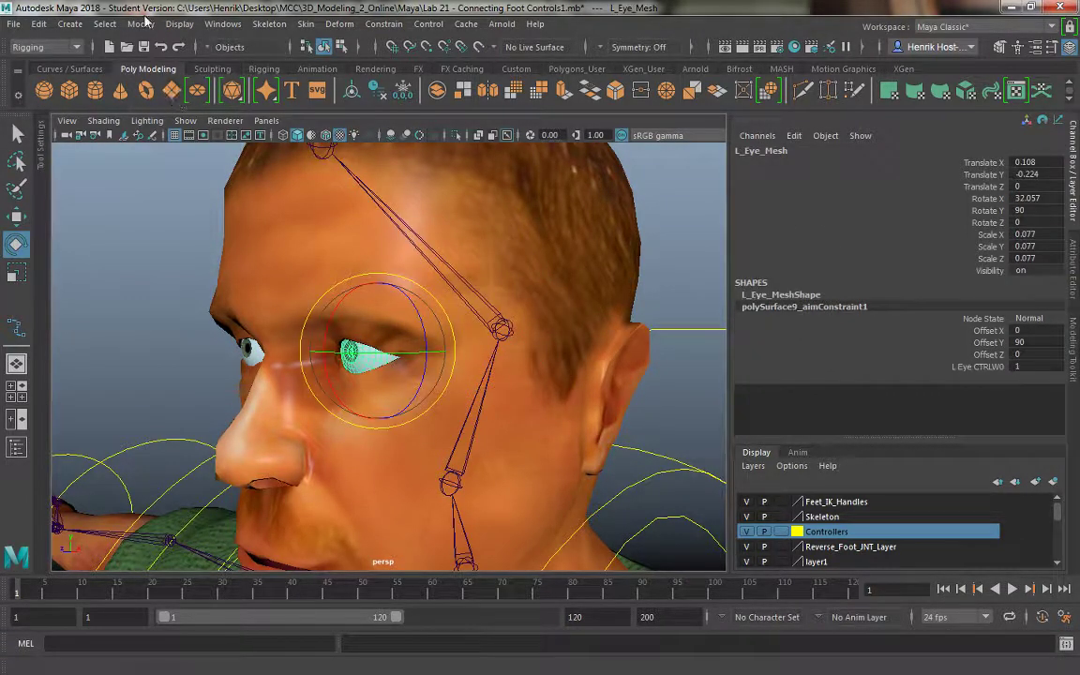
{"action": "left_click", "coordinate": [141, 24]}
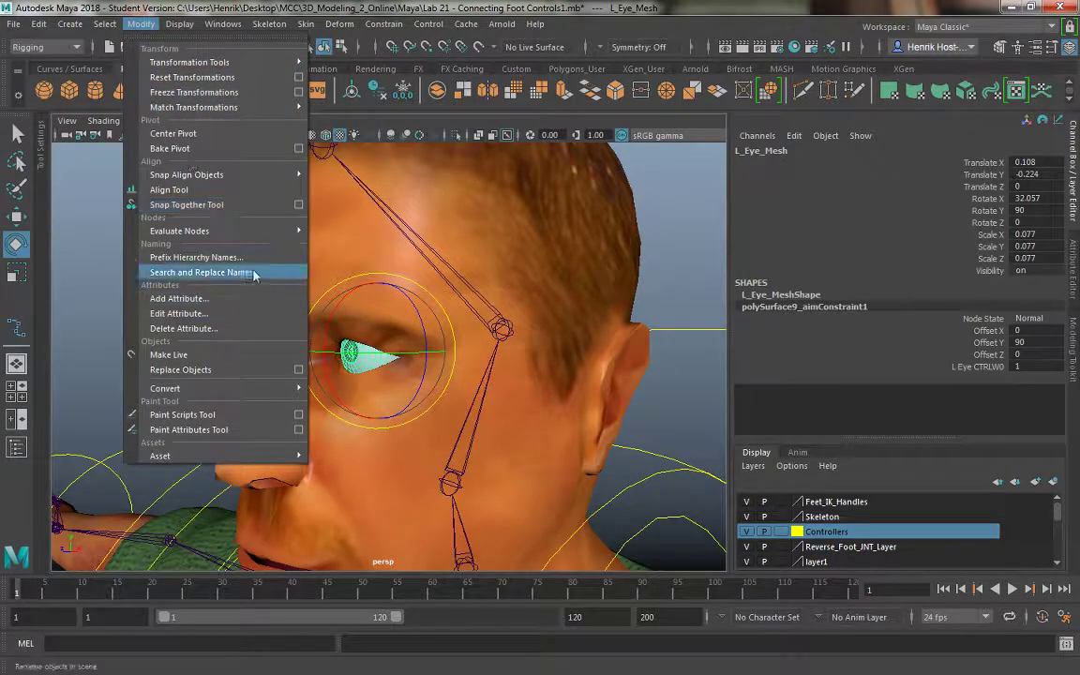
{"action": "left_click", "coordinate": [199, 92]}
{"action": "left_click", "coordinate": [169, 313]}
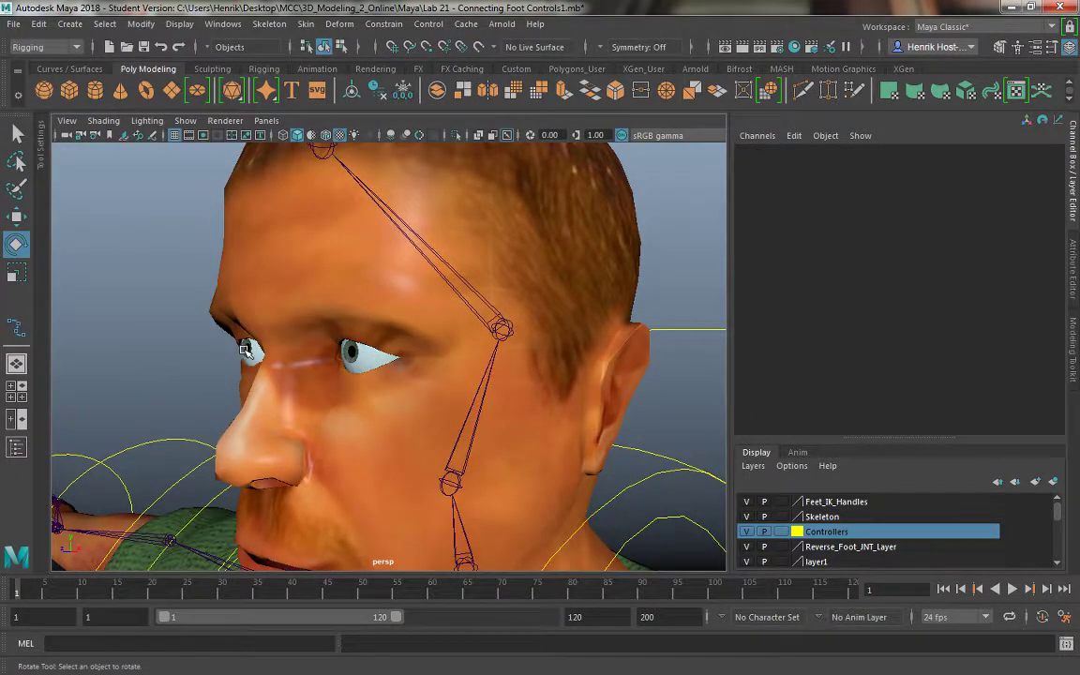
{"action": "left_click", "coordinate": [251, 350]}
{"action": "left_click", "coordinate": [363, 354], "text": "shift"}
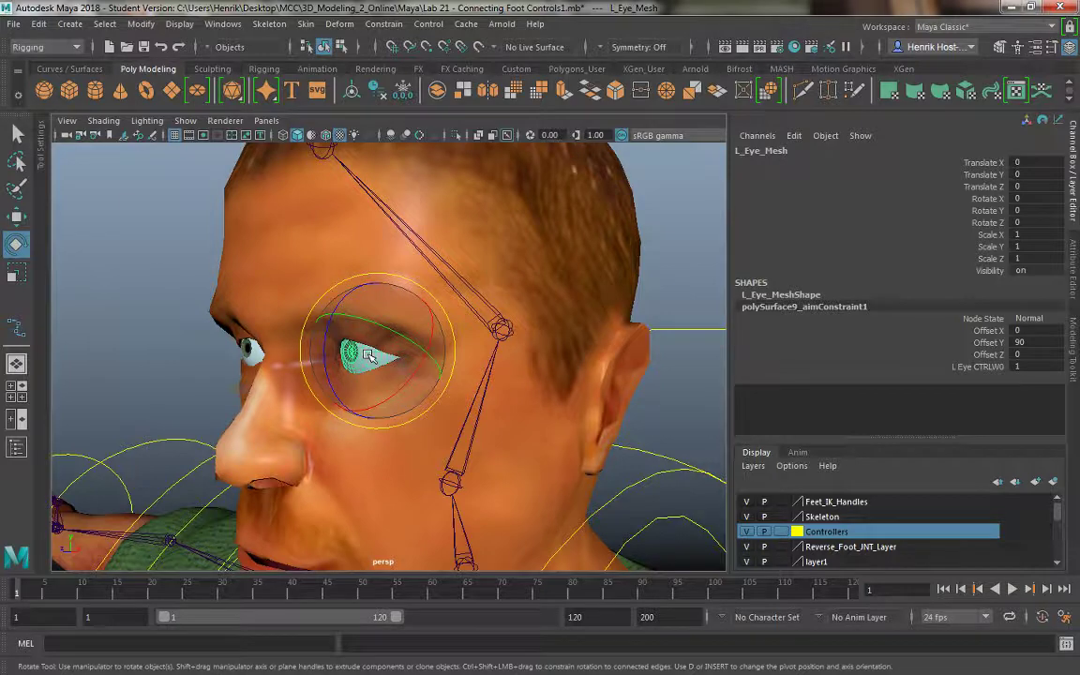
{"action": "key", "text": "ctrl+z"}
{"action": "key", "text": "ctrl+z"}
{"action": "key", "text": "ctrl+z"}
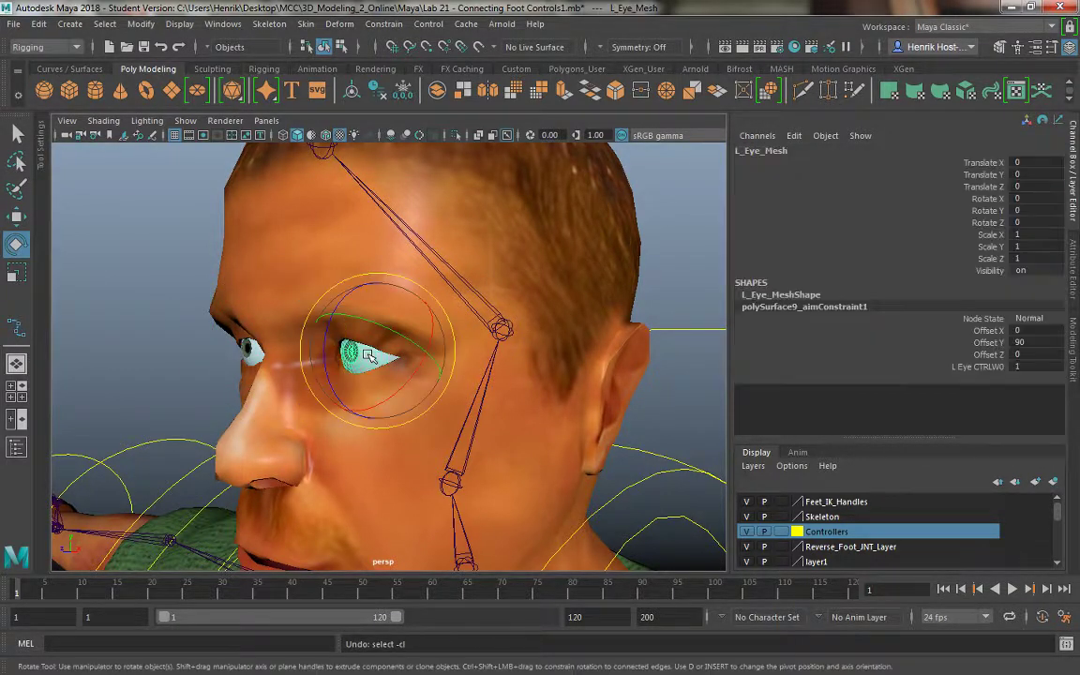
{"action": "key", "text": "ctrl+z"}
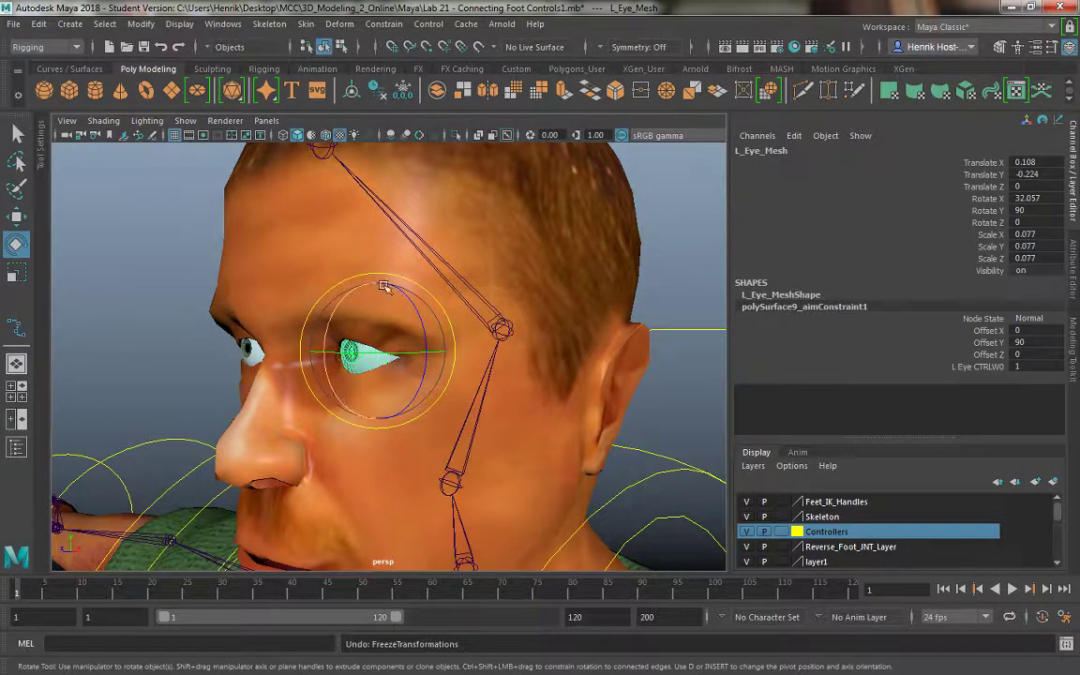
Step: Parent R_Eye_Mesh under Neck_3_JNT and select the eye mesh again
{"action": "mouse_move", "coordinate": [431, 368]}
{"action": "left_mouse_down", "text": "alt"}
{"action": "mouse_move", "coordinate": [403, 365]}
{"action": "mouse_move", "coordinate": [448, 381]}
{"action": "left_mouse_up", "text": "alt"}
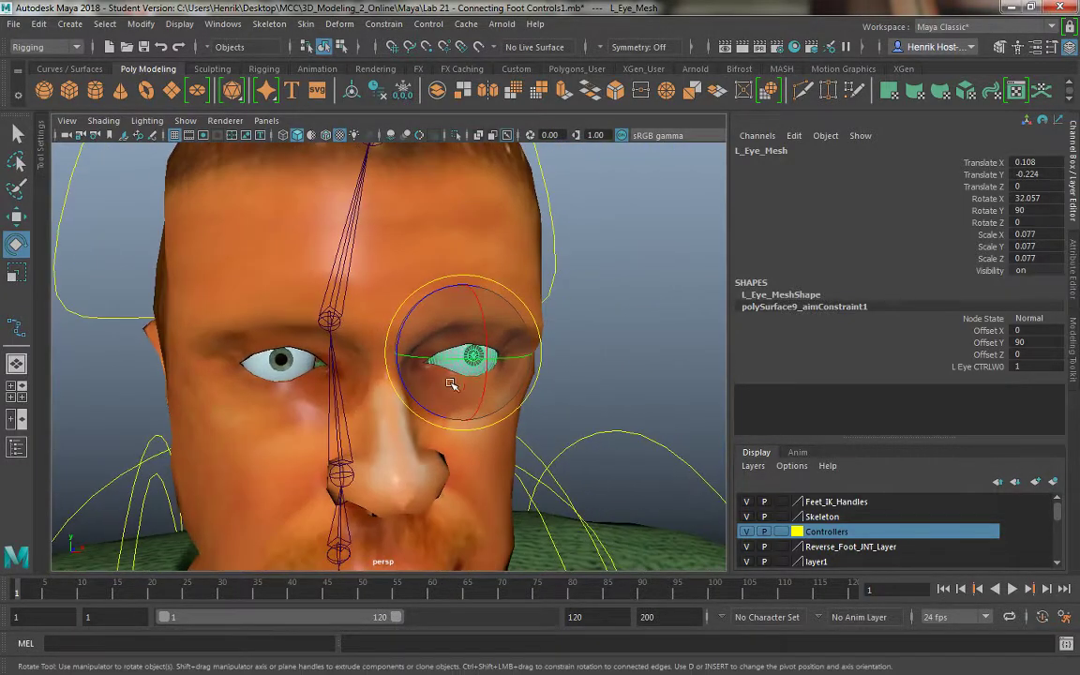
{"action": "left_click", "coordinate": [286, 363]}
{"action": "left_click_drag", "start_coordinate": [284, 367], "coordinate": [208, 276], "text": "alt"}
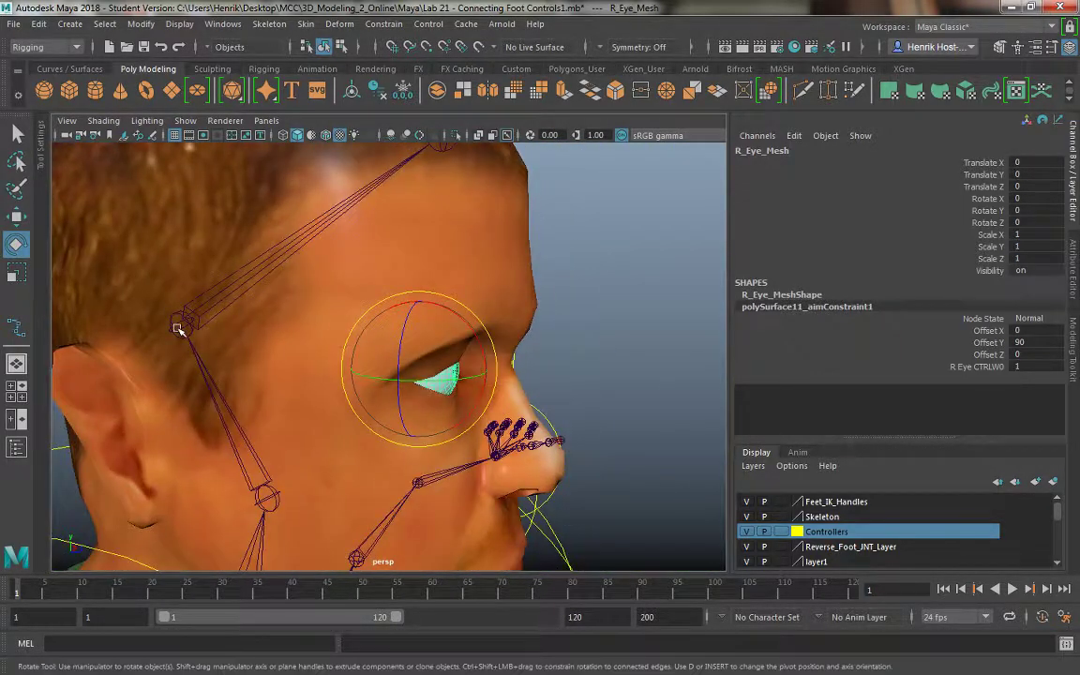
{"action": "left_click", "coordinate": [197, 331]}
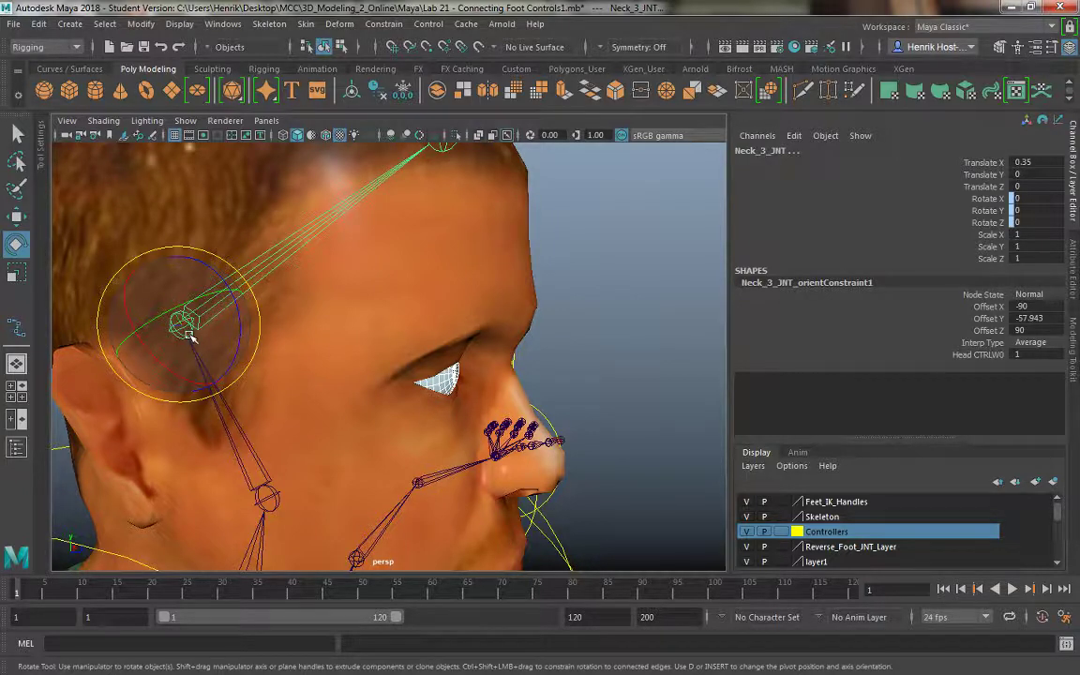
{"action": "left_click", "coordinate": [433, 382]}
{"action": "left_click", "coordinate": [433, 384], "text": "ctrl"}
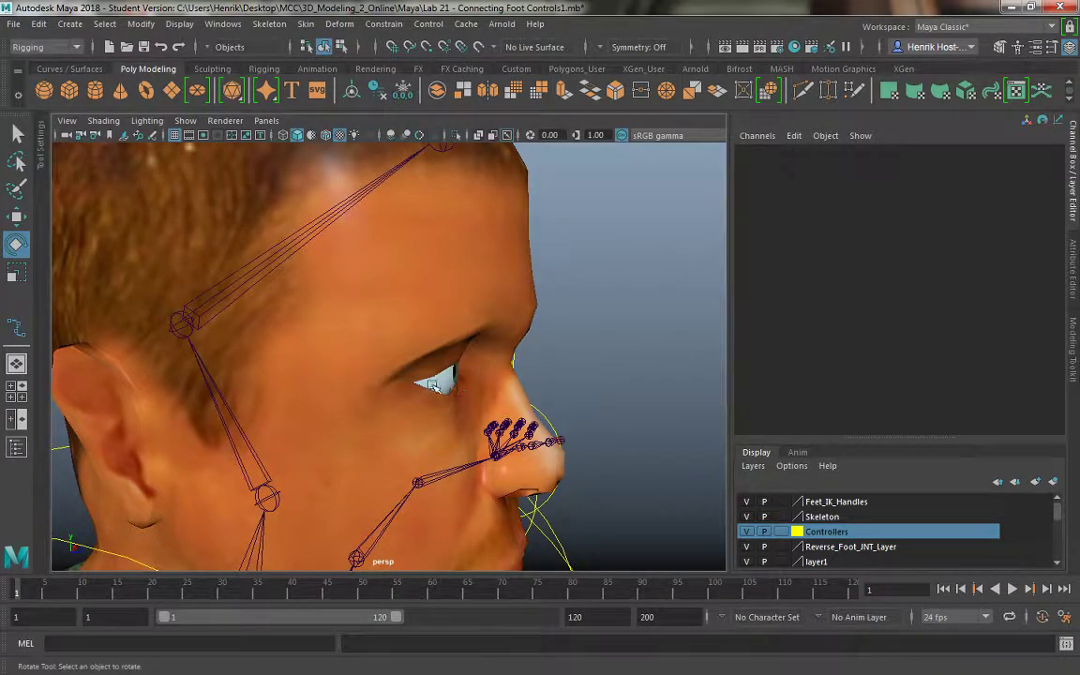
{"action": "left_click", "coordinate": [433, 384]}
{"action": "left_click_drag", "start_coordinate": [560, 351], "coordinate": [413, 345], "text": "alt"}
{"action": "left_click_drag", "start_coordinate": [280, 355], "coordinate": [169, 353], "text": "alt"}
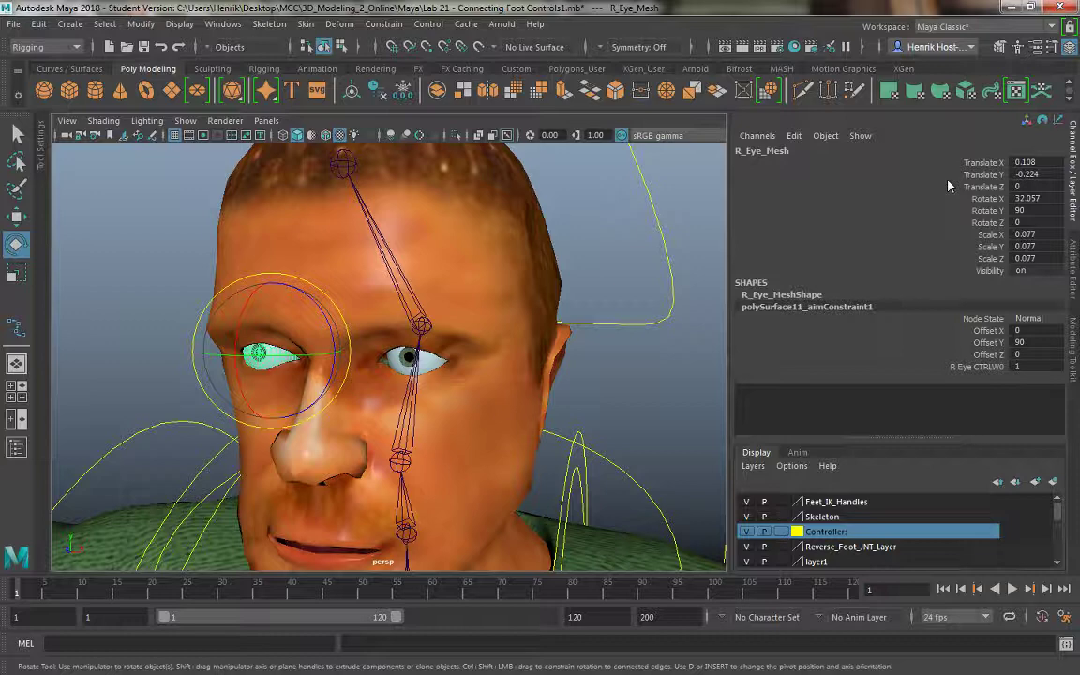
Step: Freeze the transformations of R_Eye_Mesh and L_Eye_Mesh, and clear the selection
{"action": "left_click", "coordinate": [141, 23]}
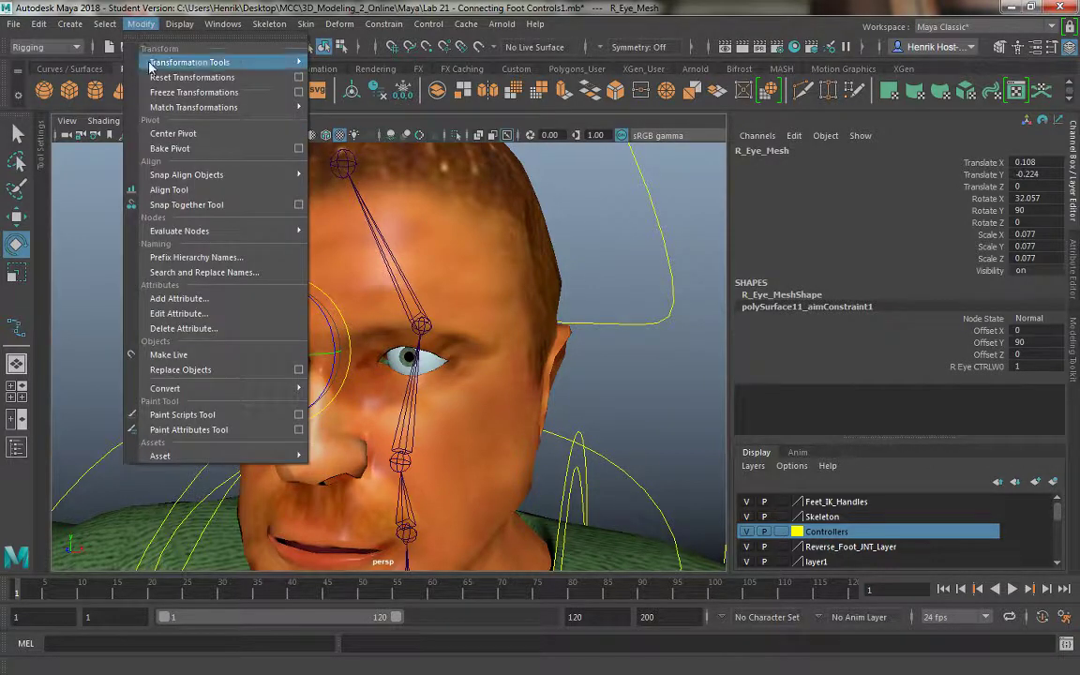
{"action": "left_click", "coordinate": [188, 83]}
{"action": "left_click", "coordinate": [410, 357]}
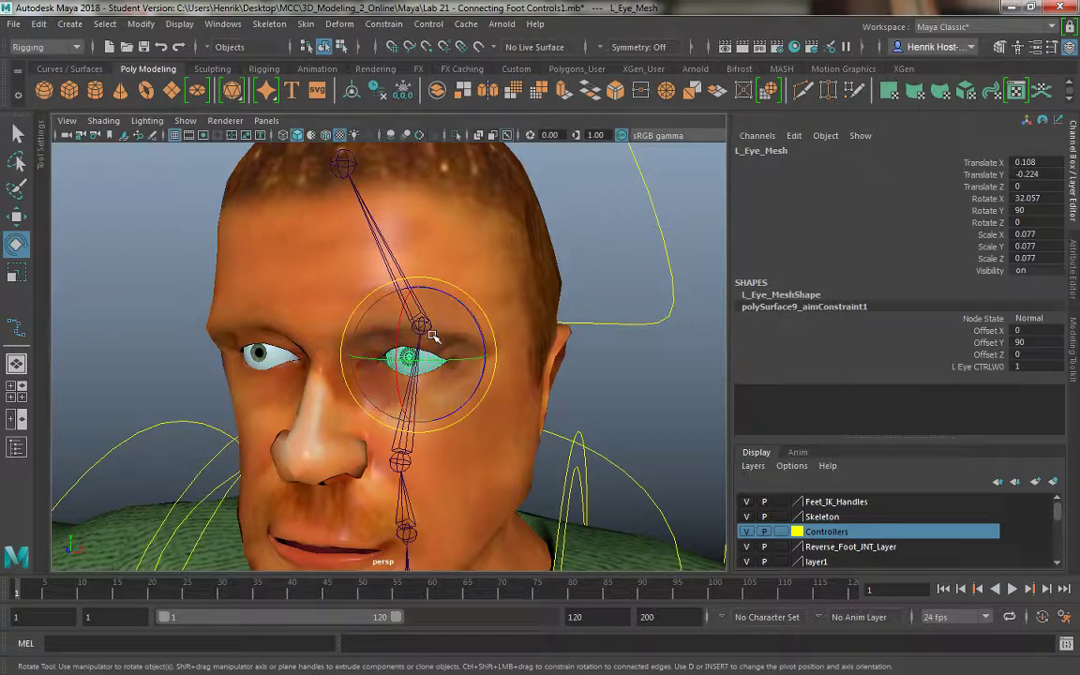
{"action": "key", "text": "g"}
{"action": "scroll", "coordinate": [292, 298], "scroll_direction": "down", "scroll_amount": 3}
{"action": "left_click_drag", "start_coordinate": [292, 298], "coordinate": [186, 333], "text": "alt"}
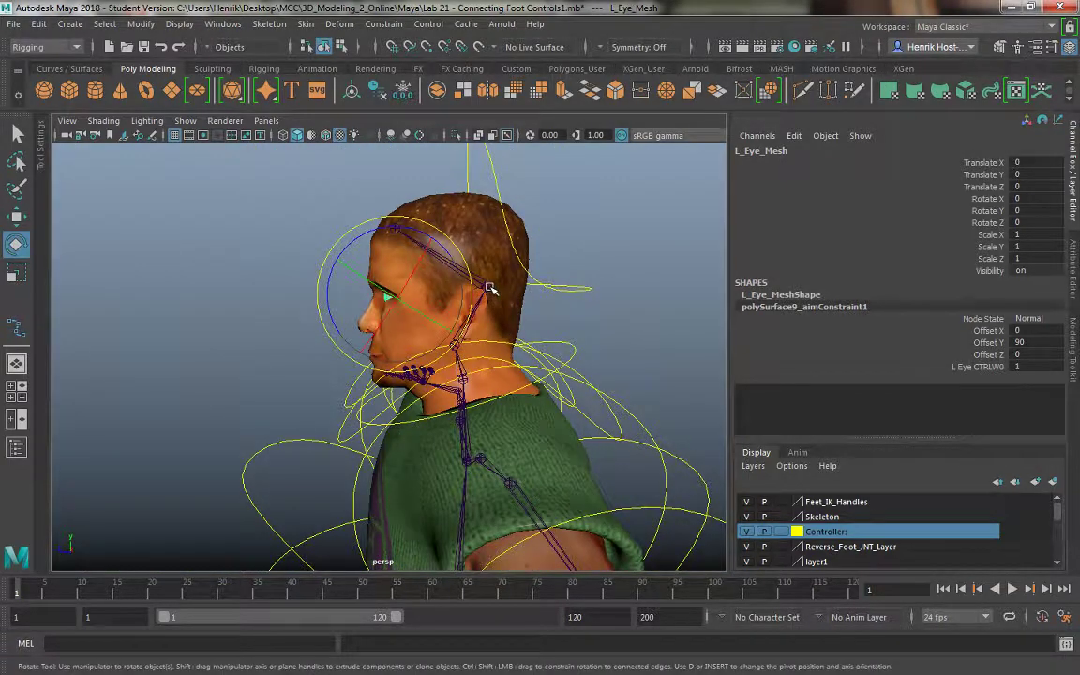
{"action": "left_click_drag", "start_coordinate": [461, 266], "coordinate": [309, 263], "text": "alt"}
{"action": "left_click", "coordinate": [309, 263]}
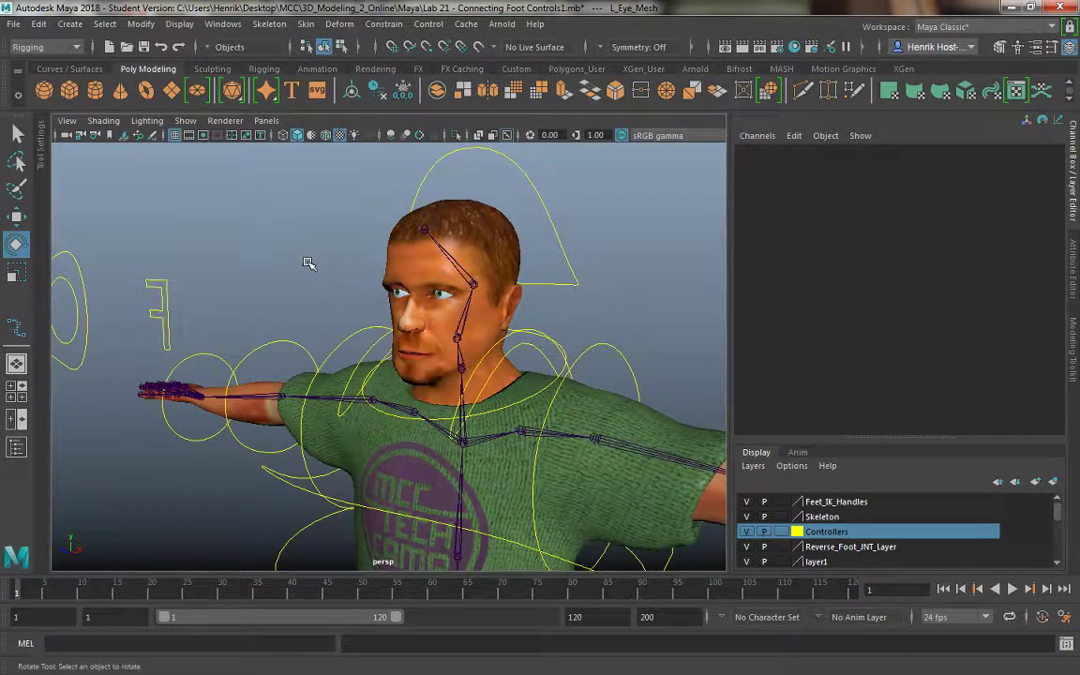
Step: Add an Aim constraint that points L_Eye_Mesh at L_Eye_CTRL
{"action": "left_click", "coordinate": [58, 249]}
{"action": "scroll", "coordinate": [367, 319], "scroll_direction": "up", "scroll_amount": 5}
{"action": "middle_click_drag", "start_coordinate": [365, 320], "coordinate": [344, 331], "text": "alt"}
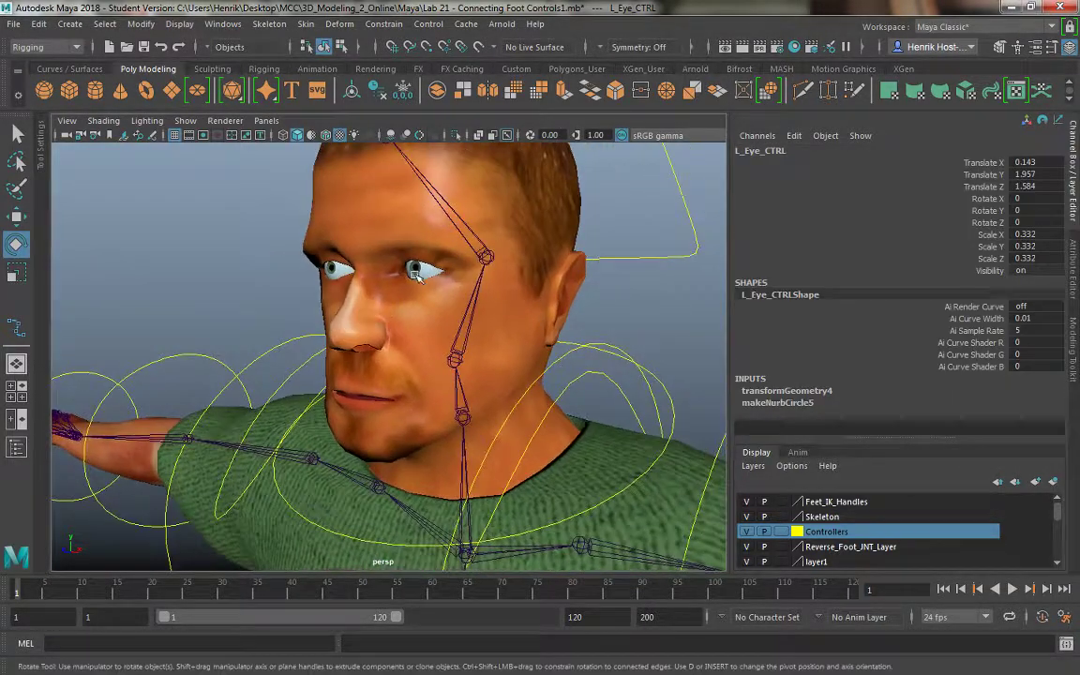
{"action": "left_click", "coordinate": [414, 267]}
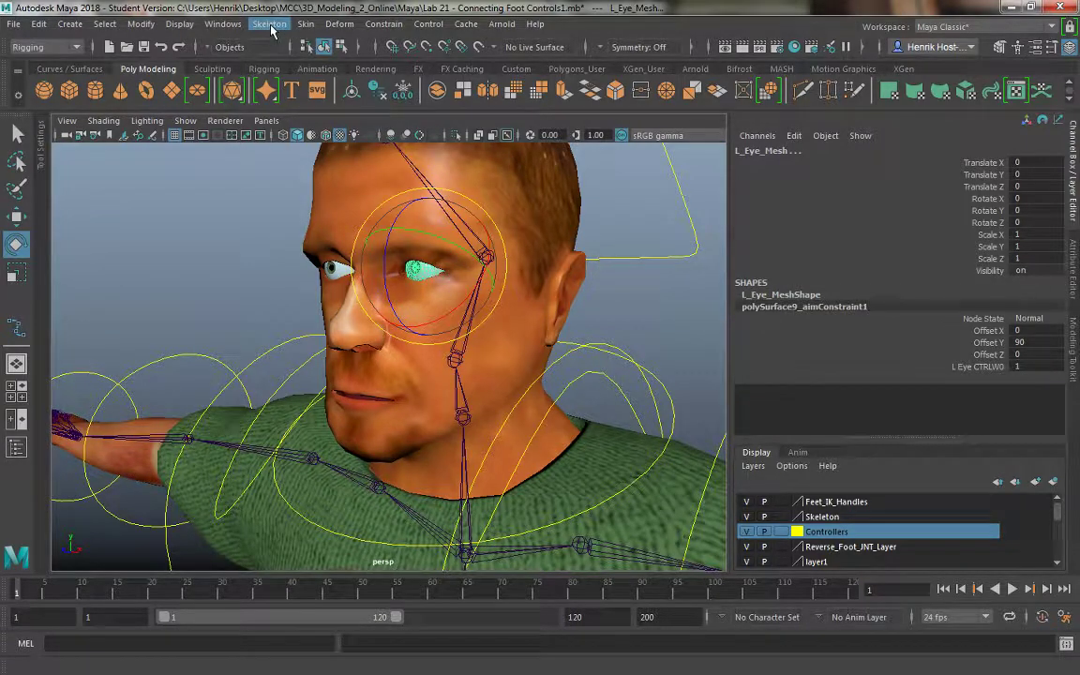
{"action": "left_click", "coordinate": [225, 25]}
{"action": "left_click", "coordinate": [225, 25]}
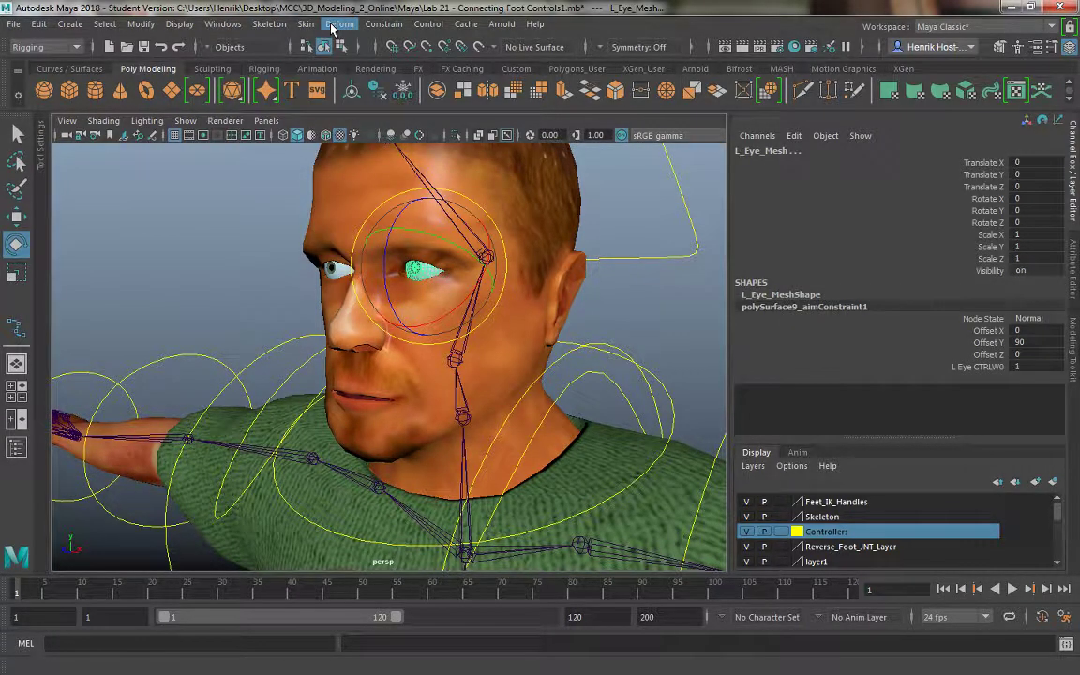
{"action": "left_click", "coordinate": [383, 25]}
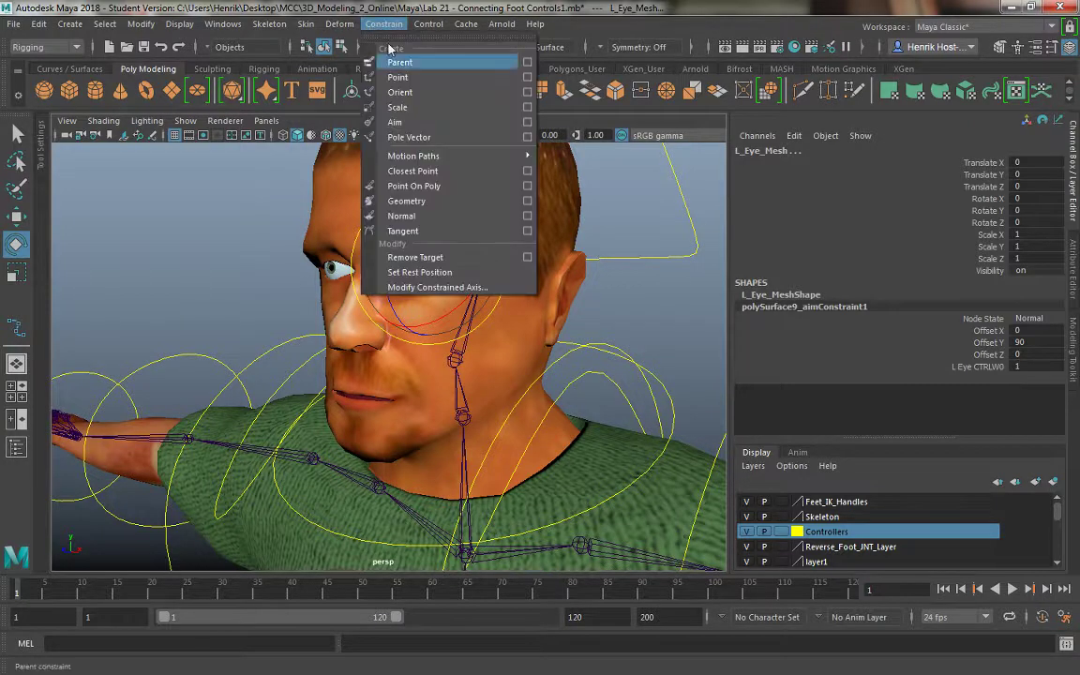
{"action": "left_click", "coordinate": [409, 118]}
Step: Try moving L_Eye_CTRL sideways along X to test the eye's aim, and undo the move
{"action": "right_click_drag", "start_coordinate": [402, 311], "coordinate": [105, 321], "text": "alt"}
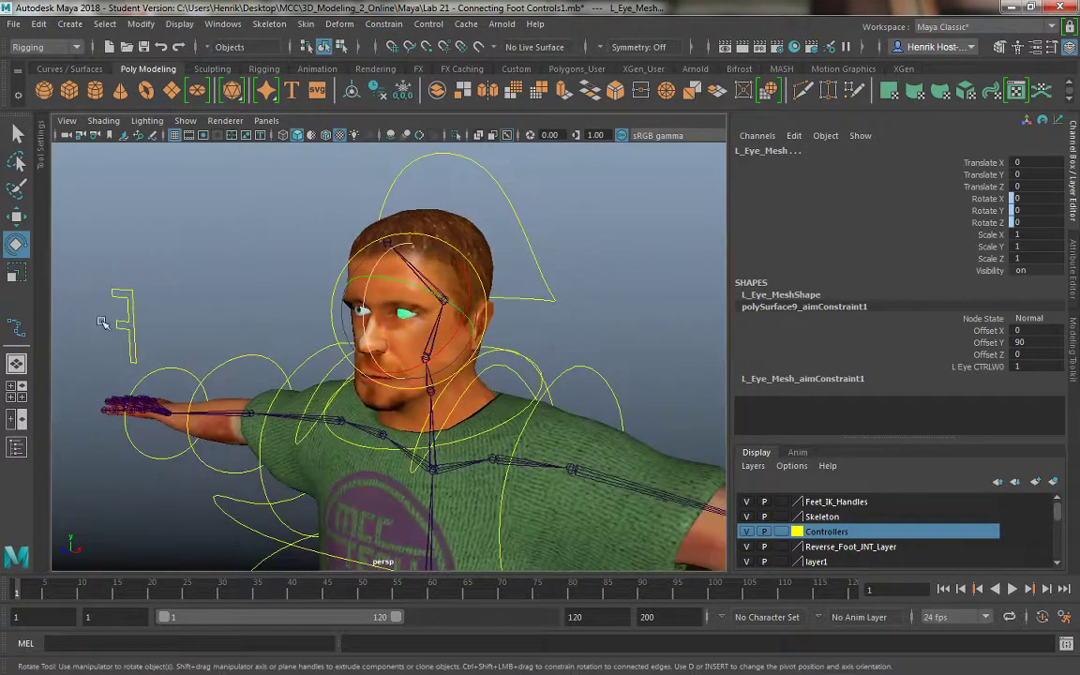
{"action": "right_click_drag", "start_coordinate": [295, 303], "coordinate": [212, 299], "text": "alt"}
{"action": "left_click_drag", "start_coordinate": [267, 245], "coordinate": [113, 300], "text": "alt"}
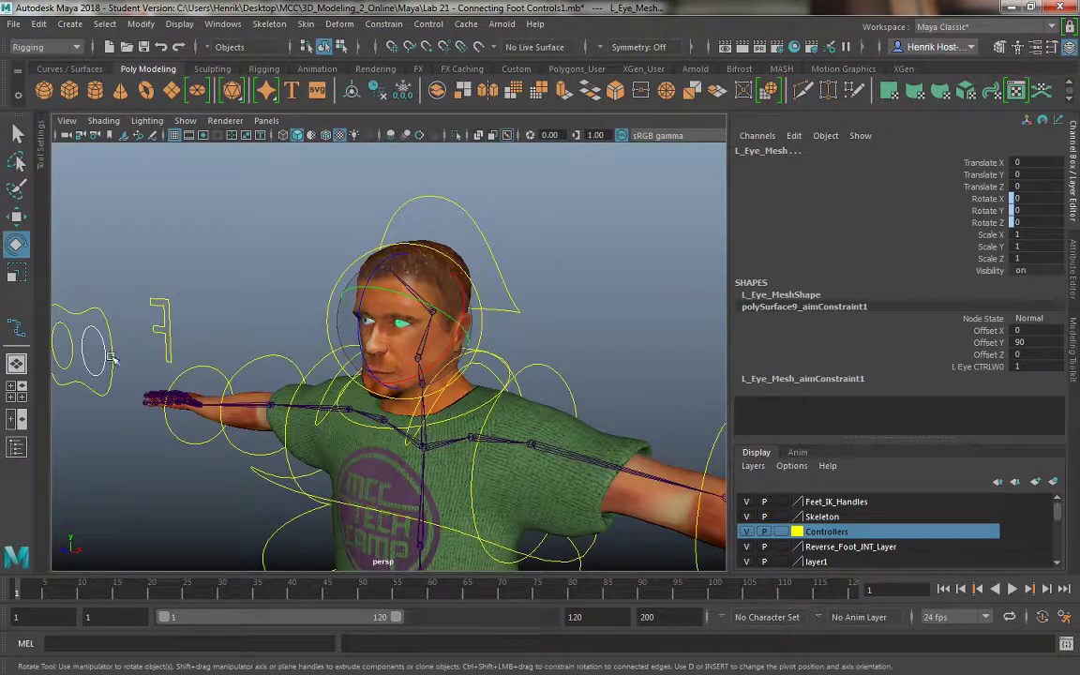
{"action": "left_click", "coordinate": [173, 366]}
{"action": "key", "text": "w"}
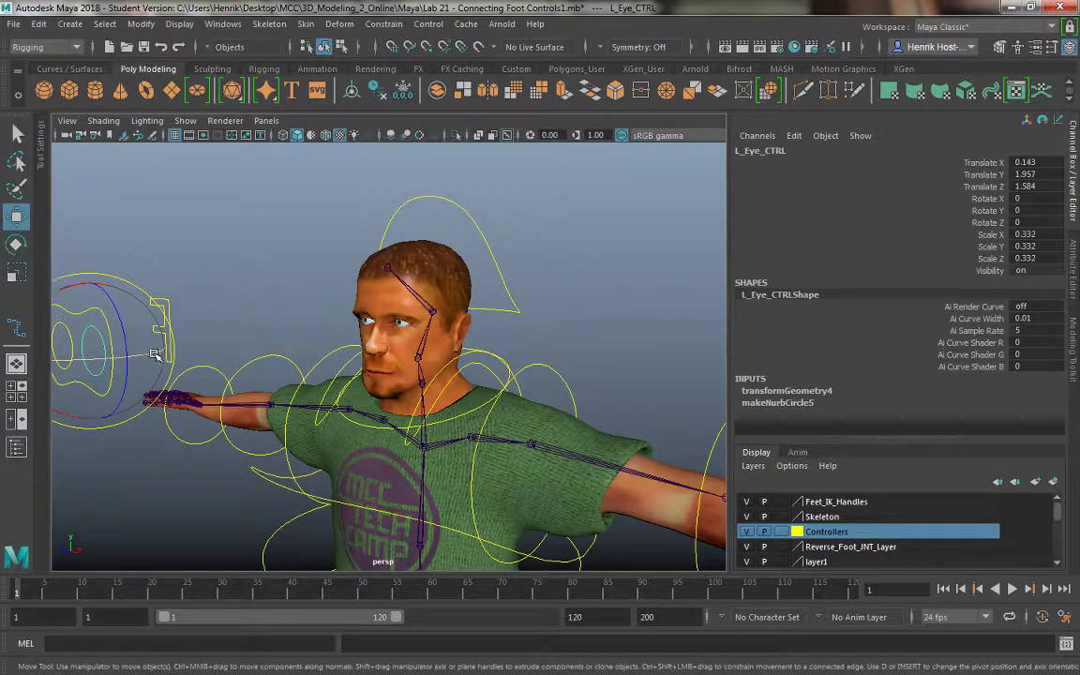
{"action": "left_click_drag", "start_coordinate": [183, 364], "coordinate": [206, 368]}
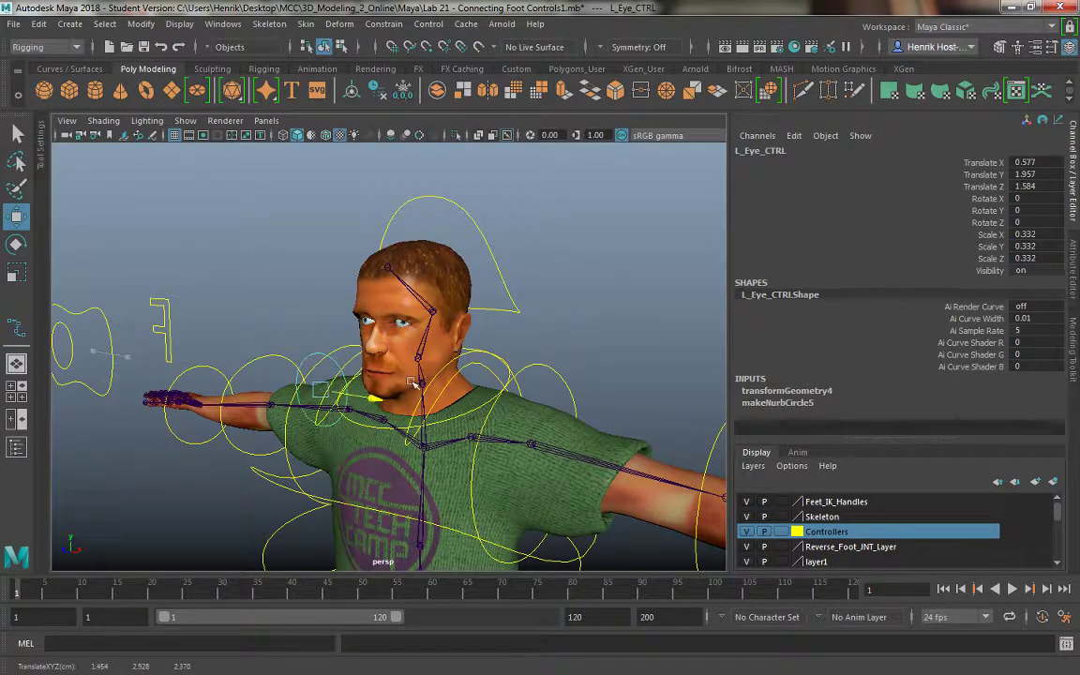
{"action": "key", "text": "ctrl+z"}
{"action": "left_click_drag", "start_coordinate": [162, 268], "coordinate": [187, 278], "text": "alt"}
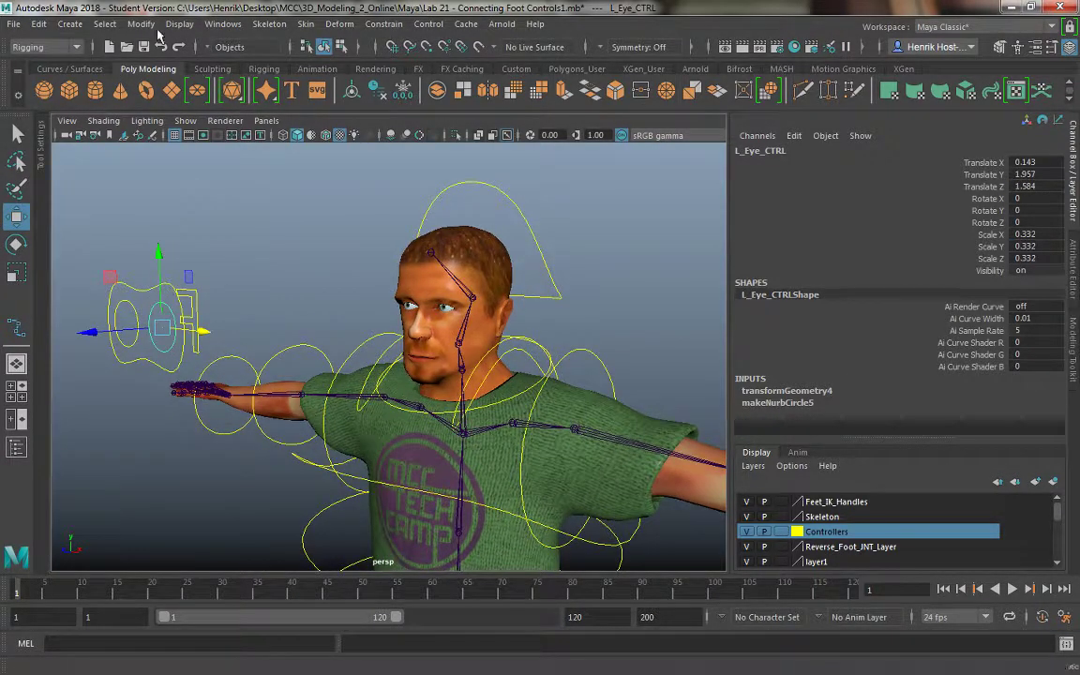
Step: Freeze the transformations of L_Eye_CTRL and its parent control Eyes_CTRL
{"action": "left_click", "coordinate": [140, 23]}
{"action": "left_click", "coordinate": [192, 92]}
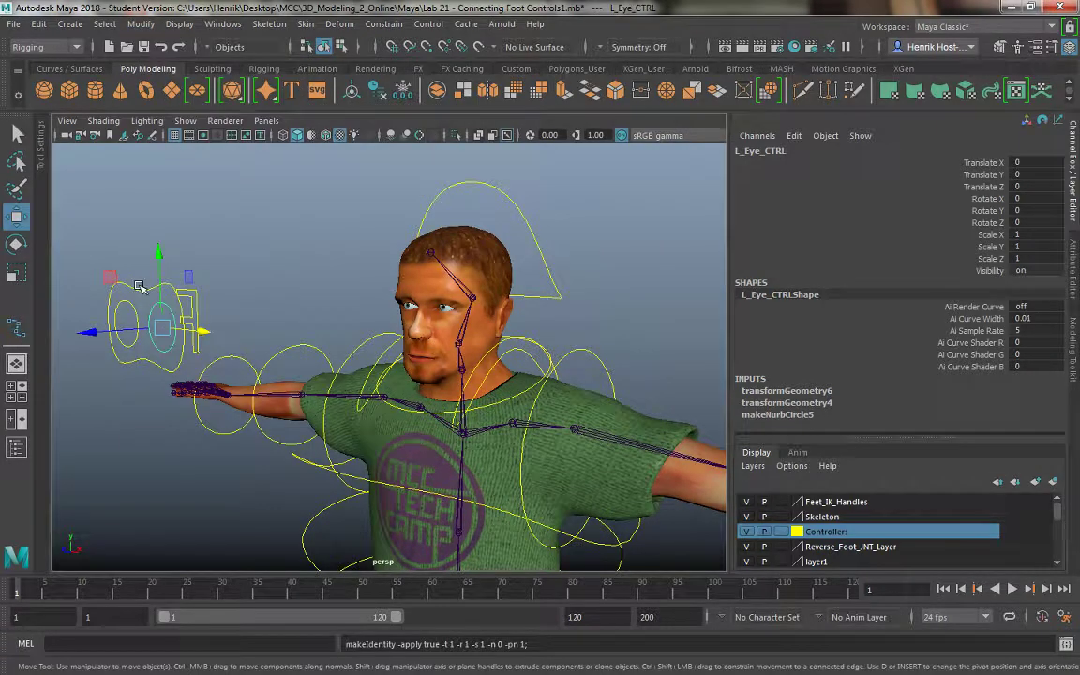
{"action": "key", "text": "Up"}
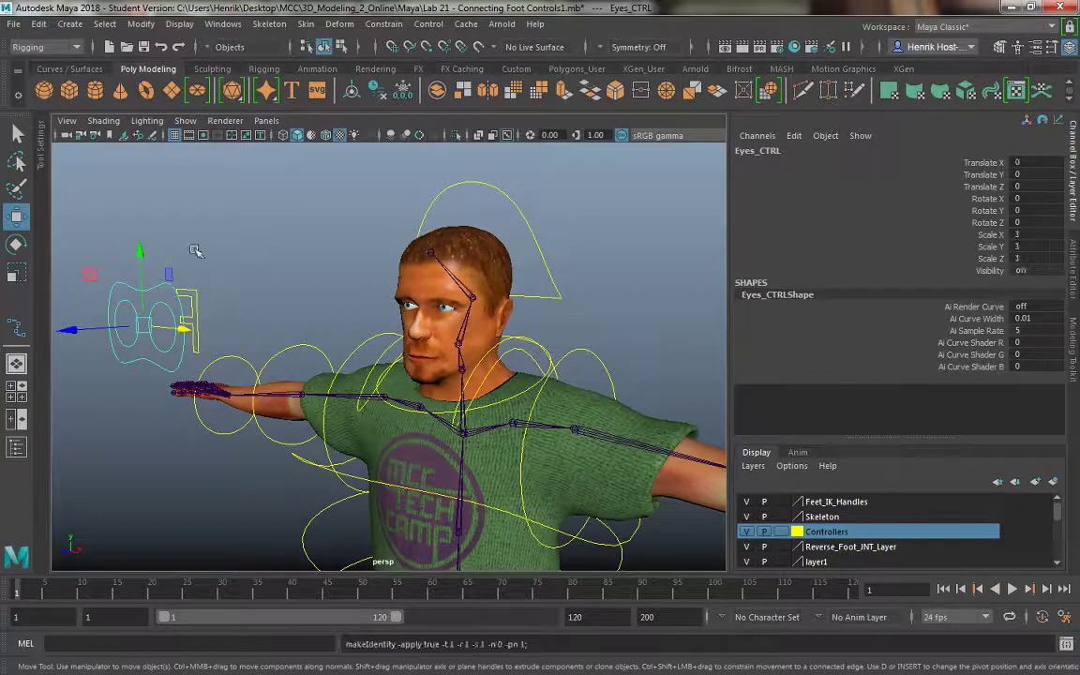
{"action": "left_click", "coordinate": [174, 208]}
Step: Try moving the frozen L_Eye_CTRL about 0.6 units along X, and undo the move
{"action": "left_click", "coordinate": [148, 284]}
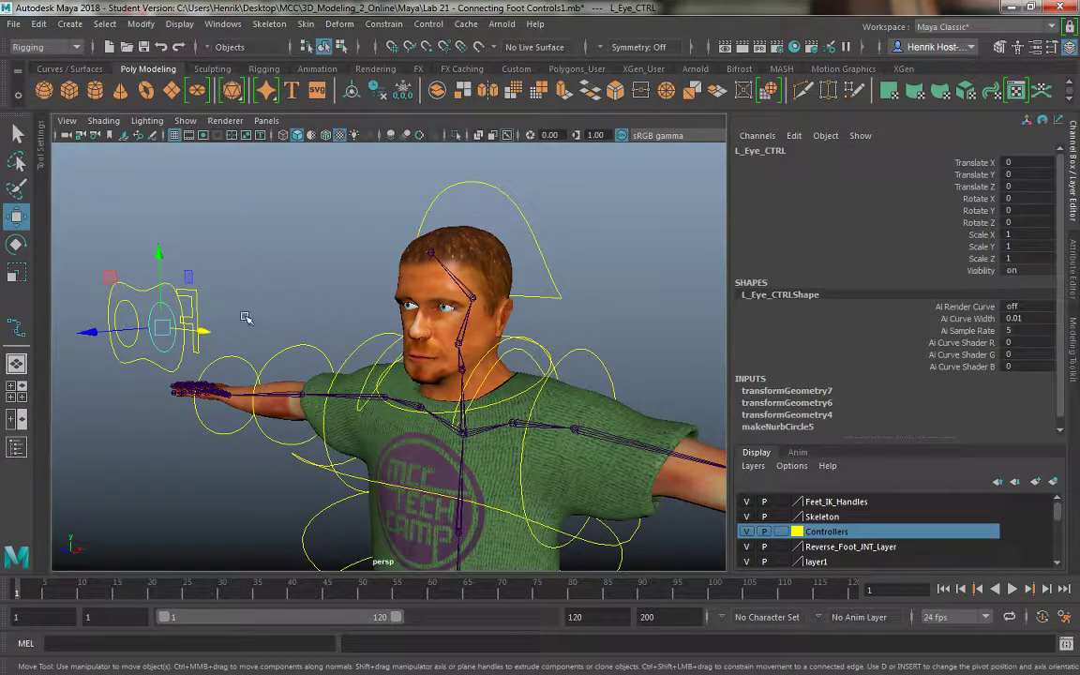
{"action": "left_click_drag", "start_coordinate": [192, 333], "coordinate": [289, 349]}
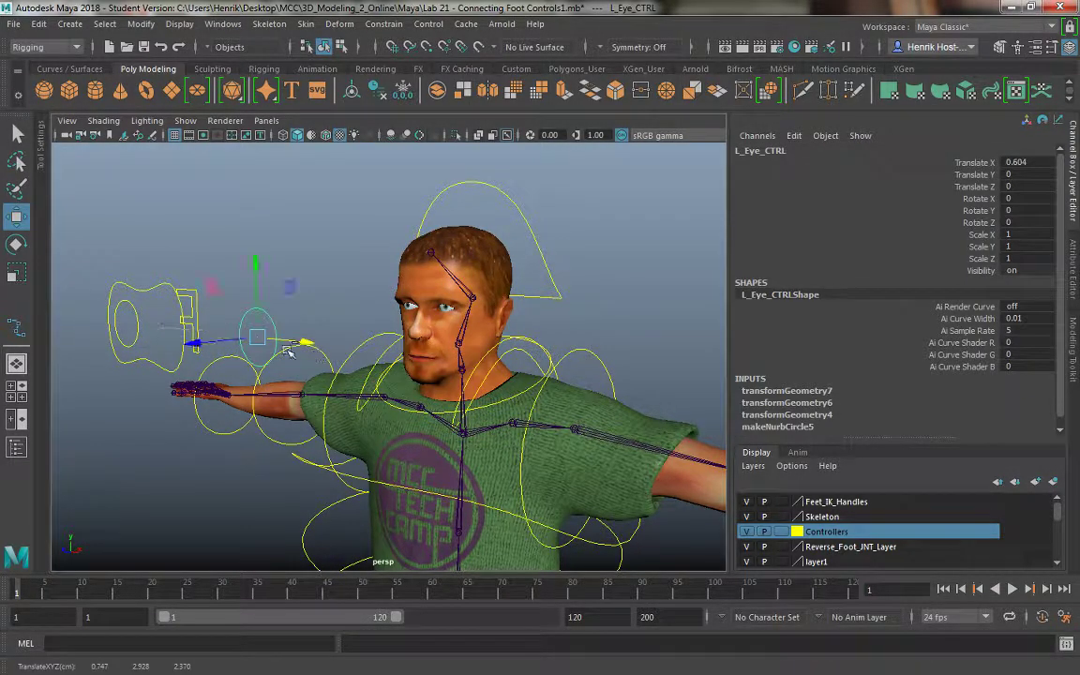
{"action": "key", "text": "ctrl+z"}
Step: Add an Aim constraint that points R_Eye_Mesh at R_Eye_CTRL
{"action": "scroll", "coordinate": [281, 319], "scroll_direction": "down", "scroll_amount": 4}
{"action": "left_click_drag", "start_coordinate": [181, 354], "coordinate": [204, 357], "text": "alt"}
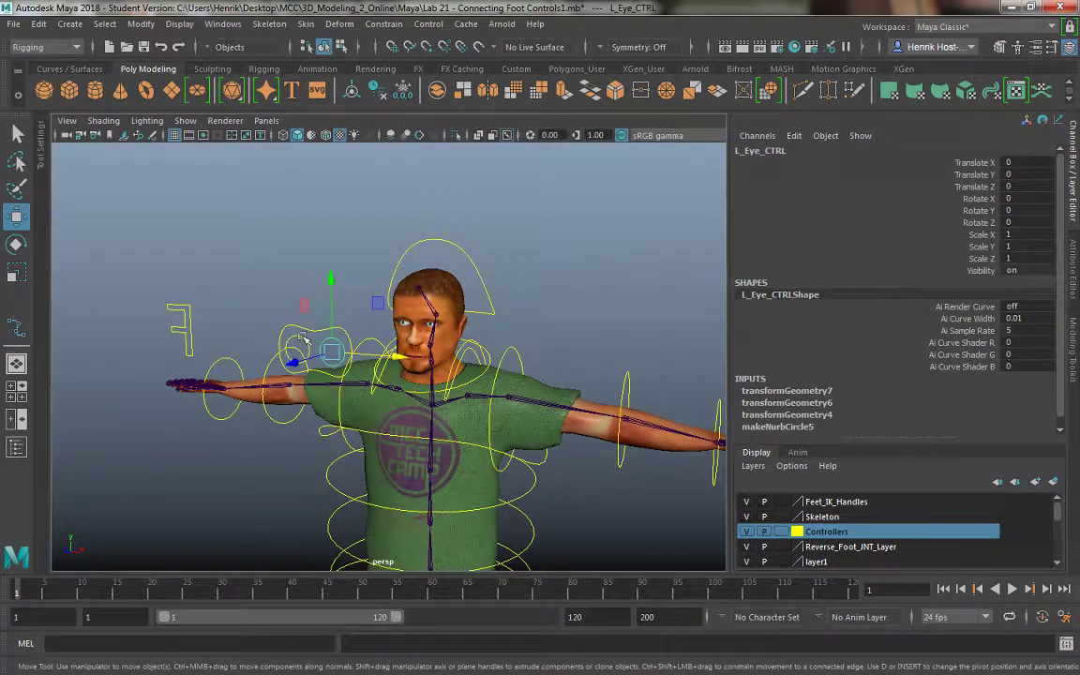
{"action": "left_click", "coordinate": [306, 338]}
{"action": "scroll", "coordinate": [318, 318], "scroll_direction": "up", "scroll_amount": 4}
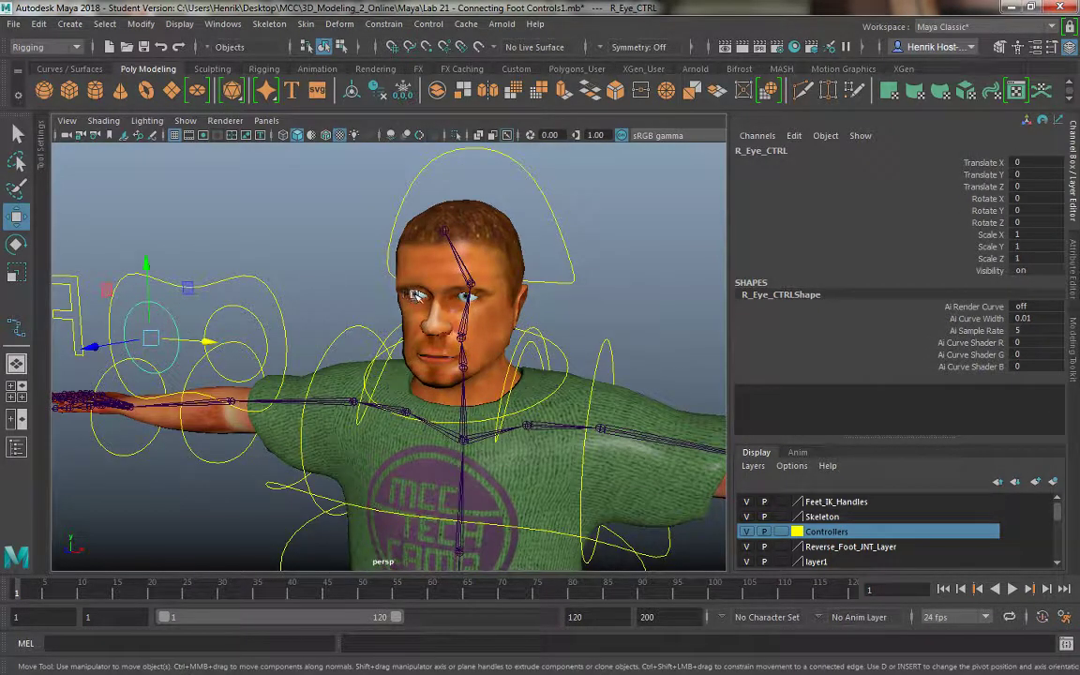
{"action": "left_click", "coordinate": [417, 296]}
{"action": "scroll", "coordinate": [417, 297], "scroll_direction": "up", "scroll_amount": 4}
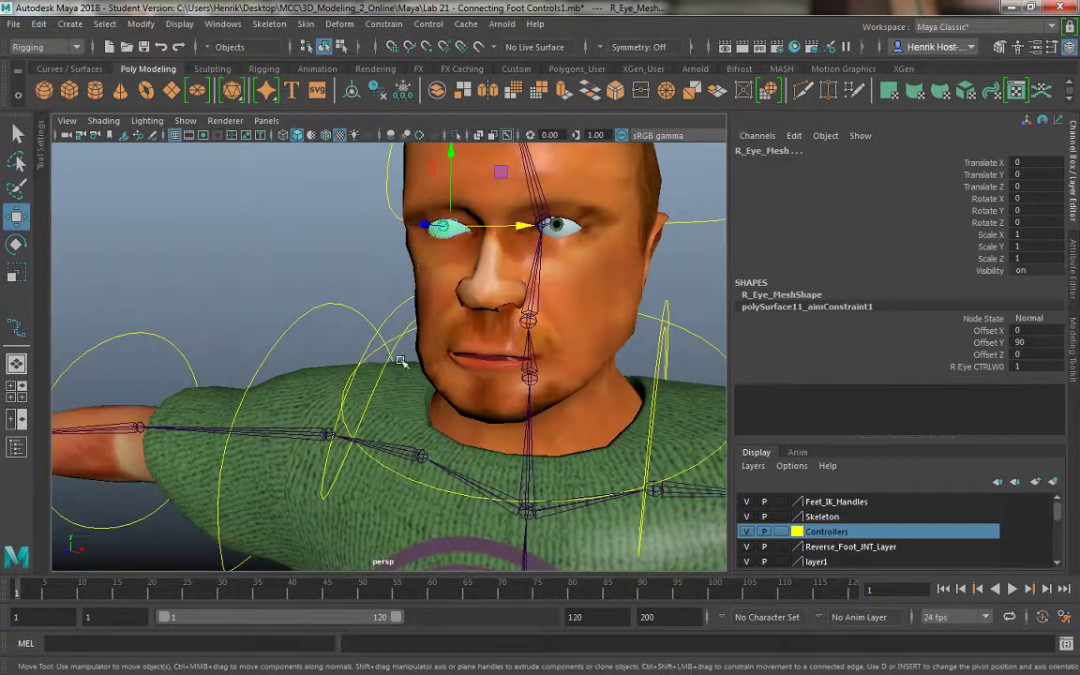
{"action": "left_click", "coordinate": [392, 30]}
{"action": "left_click", "coordinate": [384, 110]}
Step: Try moving R_Eye_CTRL upward to test the aim of its eye, and undo the move
{"action": "scroll", "coordinate": [283, 226], "scroll_direction": "down", "scroll_amount": 3}
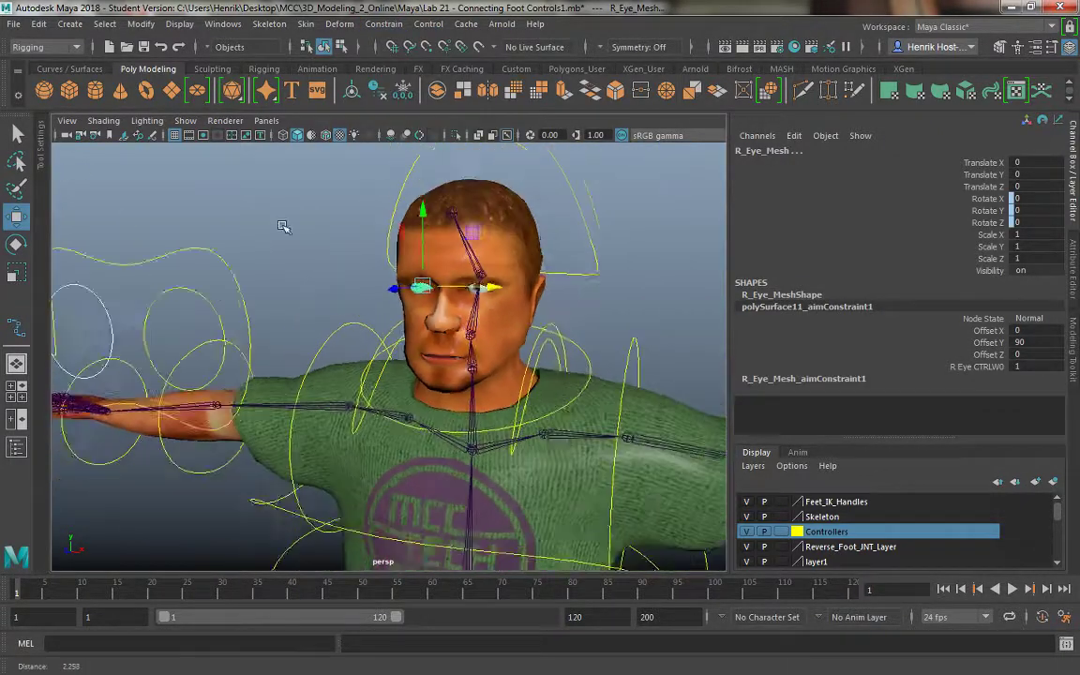
{"action": "left_click", "coordinate": [132, 349]}
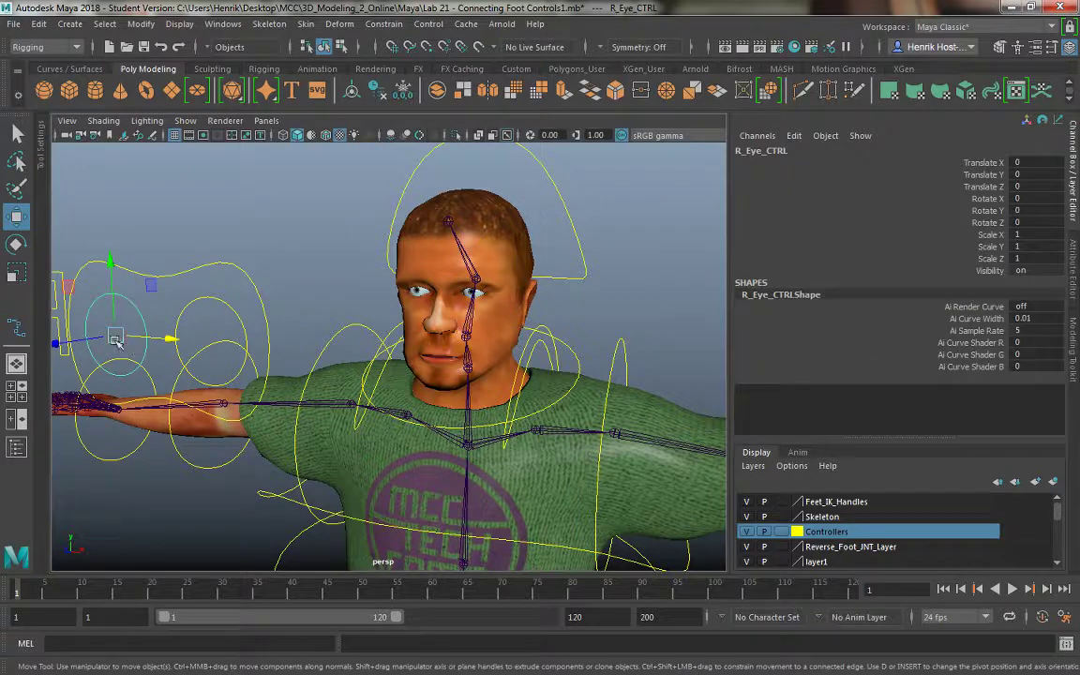
{"action": "left_click_drag", "start_coordinate": [115, 339], "coordinate": [98, 188]}
{"action": "key", "text": "ctrl+z"}
Step: Try moving the shared Eyes_CTRL to test both eyes together, and undo the move
{"action": "left_click", "coordinate": [205, 269]}
{"action": "scroll", "coordinate": [201, 218], "scroll_direction": "down", "scroll_amount": 2}
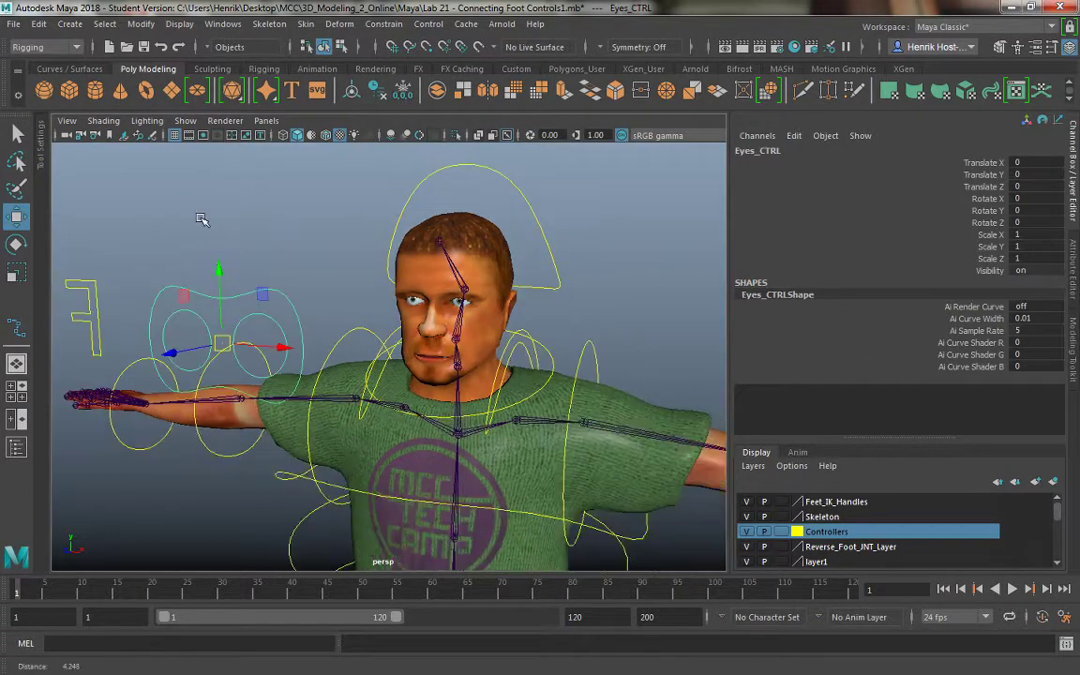
{"action": "scroll", "coordinate": [201, 218], "scroll_direction": "down", "scroll_amount": 1}
{"action": "middle_click_drag", "start_coordinate": [208, 253], "coordinate": [380, 263]}
{"action": "key", "text": "ctrl+z"}
Step: Examine the whole rig, including Global_CTRL around the feet and the eye controls in front of the head
{"action": "scroll", "coordinate": [367, 233], "scroll_direction": "down", "scroll_amount": 4}
{"action": "middle_click_drag", "start_coordinate": [537, 535], "coordinate": [504, 219], "text": "alt"}
{"action": "scroll", "coordinate": [532, 376], "scroll_direction": "down", "scroll_amount": 2}
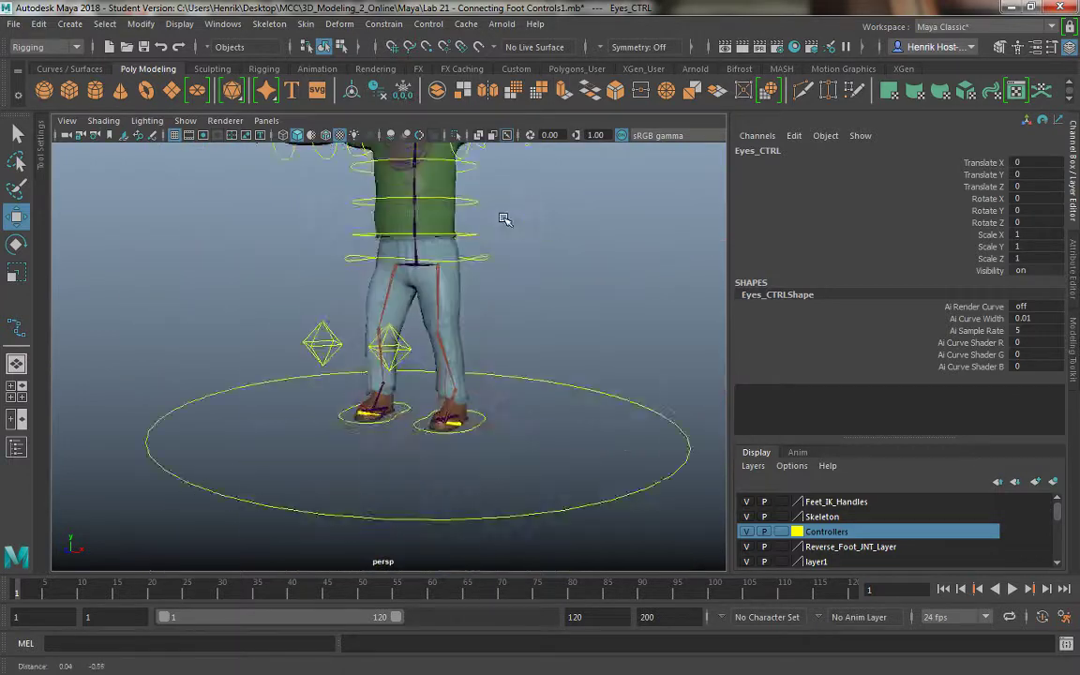
{"action": "left_click", "coordinate": [506, 373]}
{"action": "left_click_drag", "start_coordinate": [507, 373], "coordinate": [385, 357], "text": "alt"}
{"action": "scroll", "coordinate": [431, 366], "scroll_direction": "down", "scroll_amount": 4}
{"action": "left_click", "coordinate": [492, 325]}
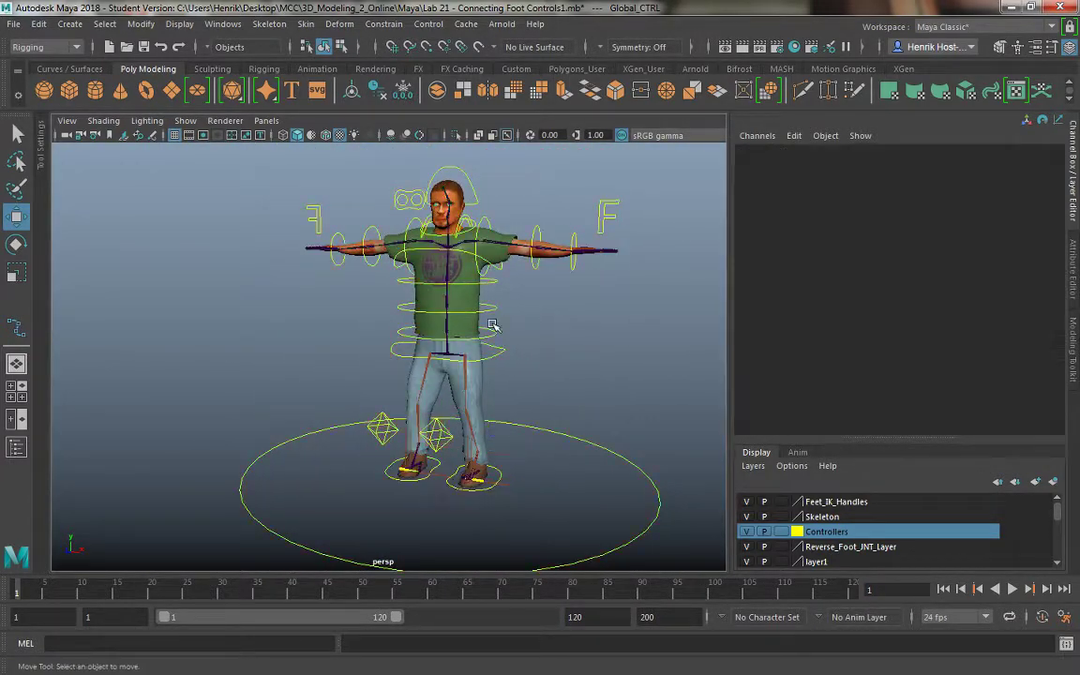
{"action": "scroll", "coordinate": [492, 326], "scroll_direction": "up", "scroll_amount": 5}
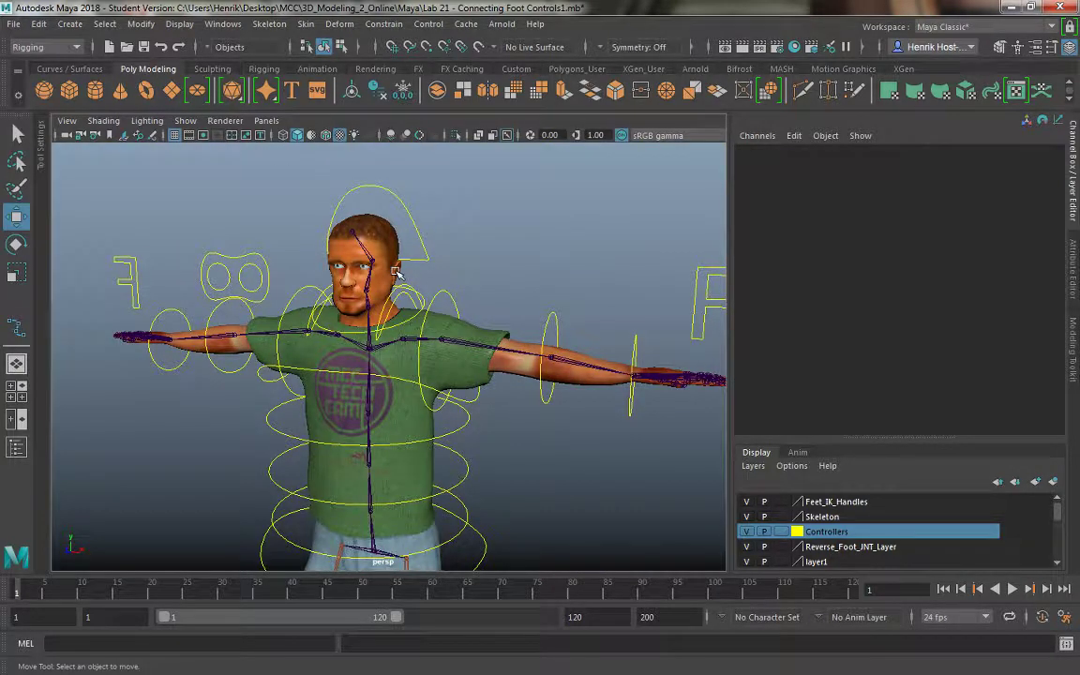
{"action": "left_click_drag", "start_coordinate": [281, 218], "coordinate": [272, 309], "text": "alt"}
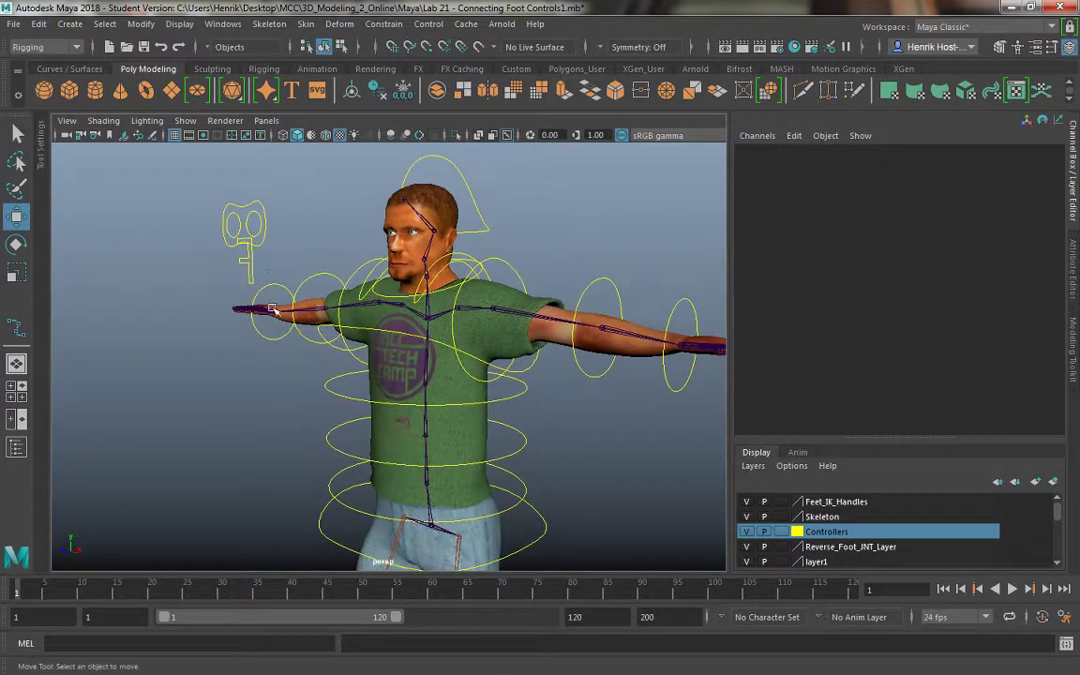
{"action": "left_click_drag", "start_coordinate": [301, 253], "coordinate": [352, 261], "text": "alt"}
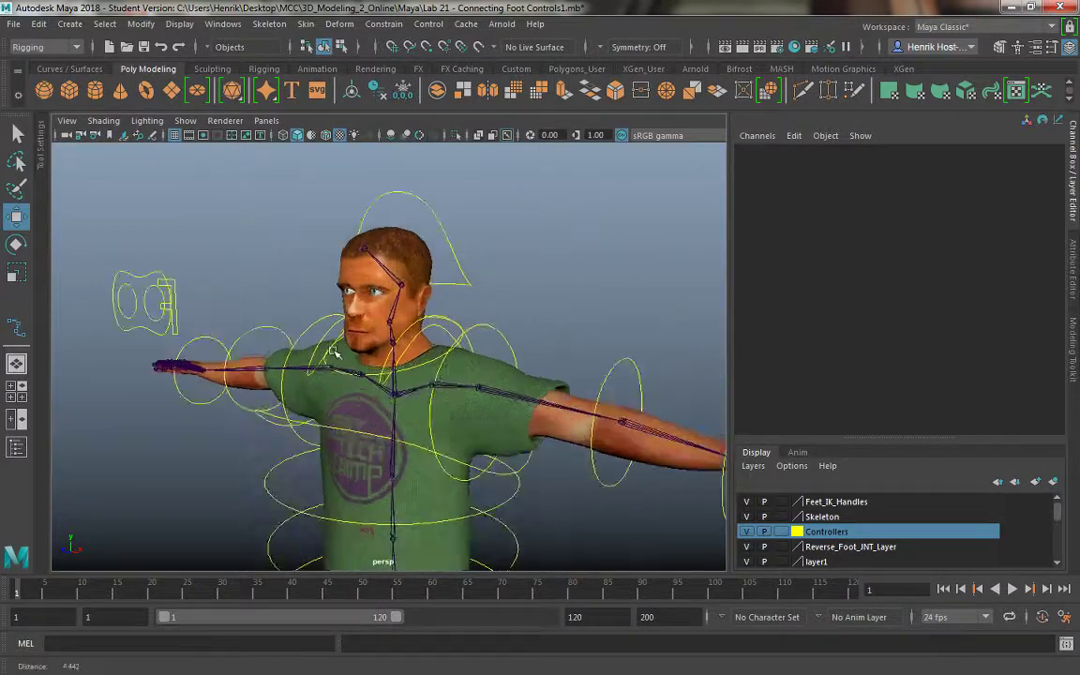
{"action": "scroll", "coordinate": [354, 261], "scroll_direction": "up", "scroll_amount": 3}
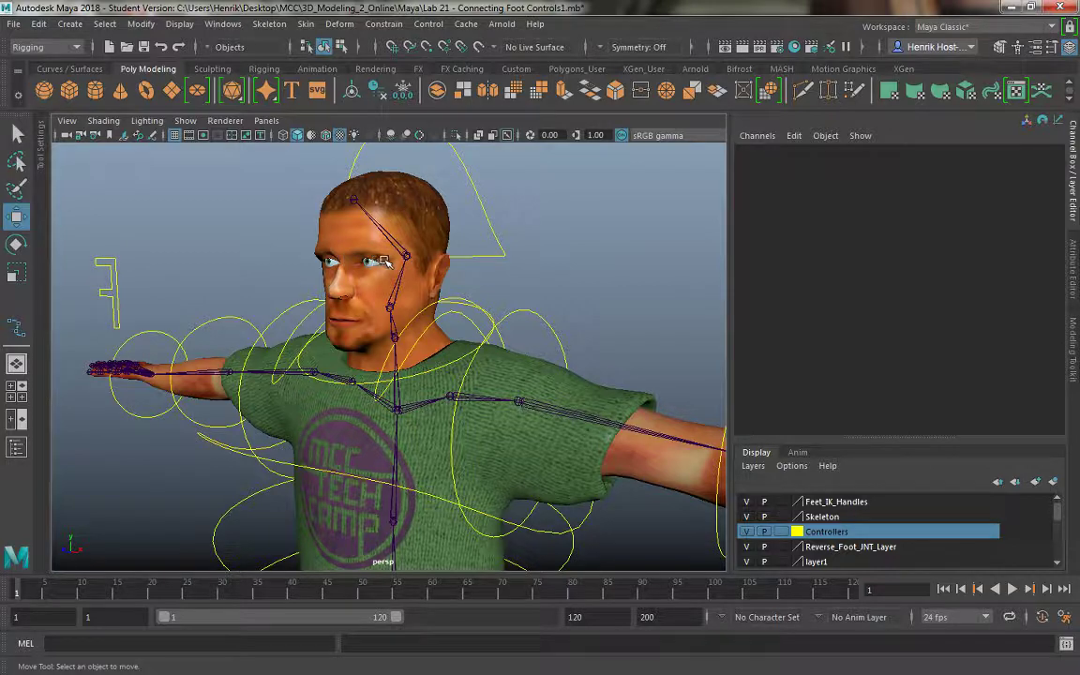
Step: Try rotating Head_CTRL to test how the eyes follow the head, and undo the rotation
{"action": "left_click", "coordinate": [339, 239]}
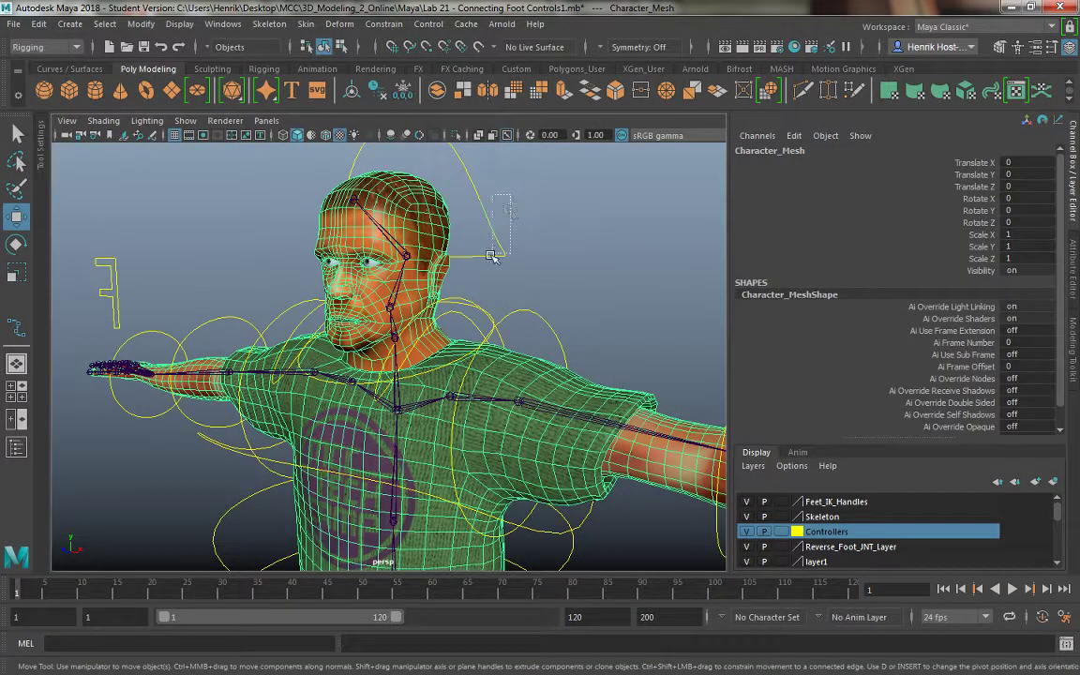
{"action": "left_click", "coordinate": [480, 255]}
{"action": "left_click_drag", "start_coordinate": [495, 285], "coordinate": [394, 234], "text": "alt"}
{"action": "key", "text": "e"}
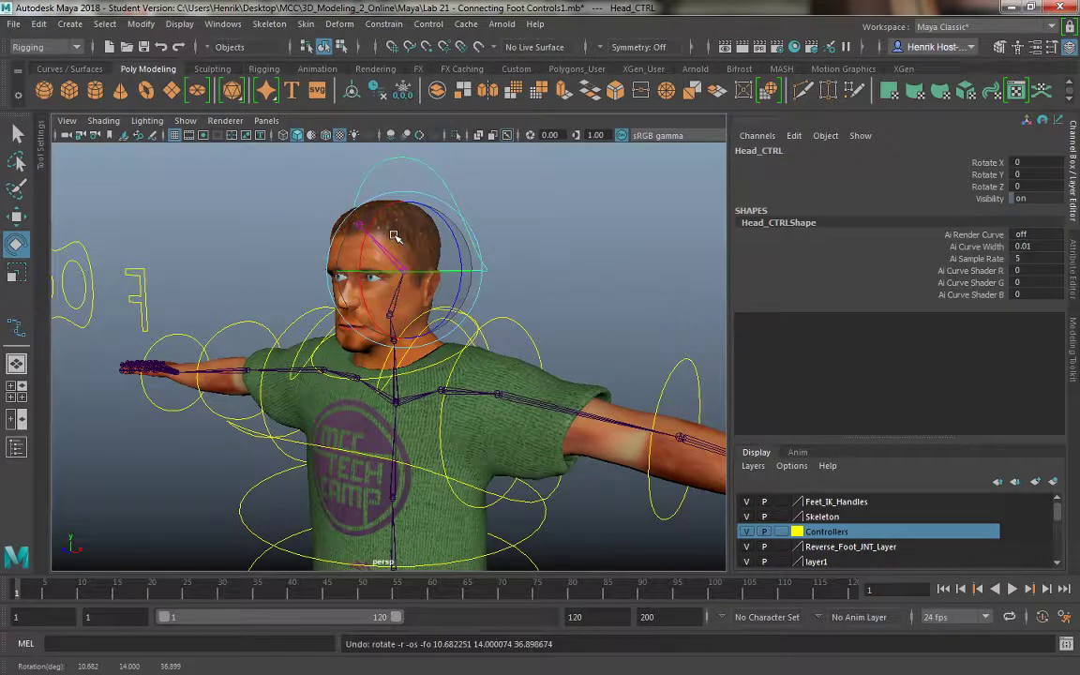
{"action": "key", "text": "ctrl+z"}
{"action": "key", "text": "ctrl+z"}
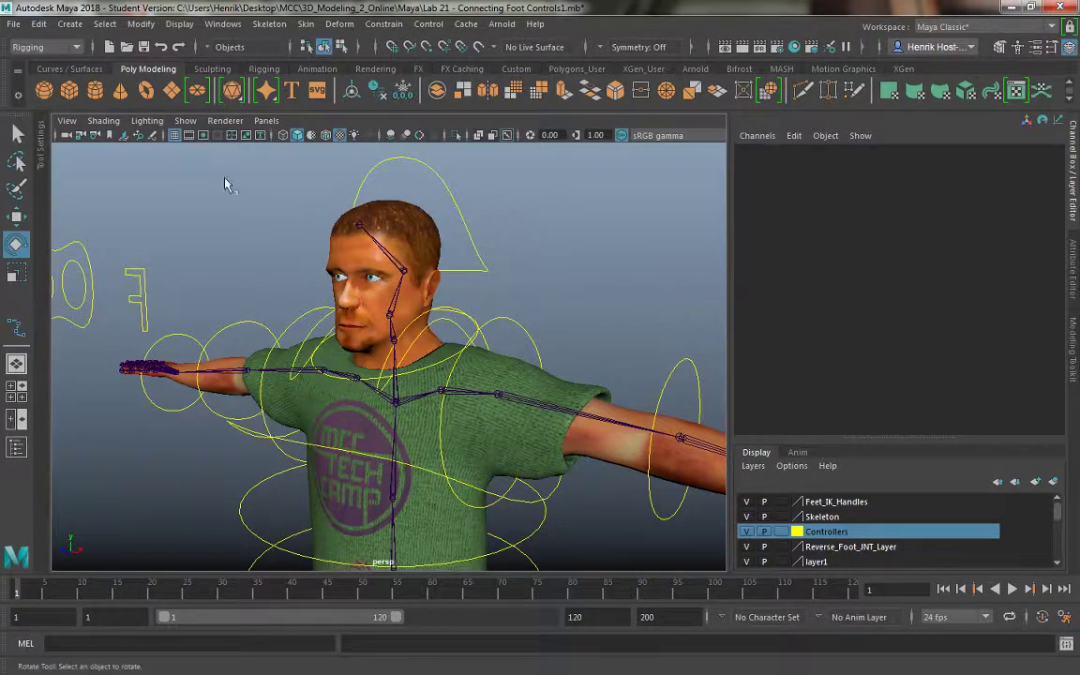
Step: Select Eyes_CTRL and examine its placement in front of the face from several angles
{"action": "right_click_drag", "start_coordinate": [343, 366], "coordinate": [218, 150], "text": "alt"}
{"action": "middle_click_drag", "start_coordinate": [301, 337], "coordinate": [301, 243], "text": "alt"}
{"action": "left_click_drag", "start_coordinate": [316, 443], "coordinate": [517, 266], "text": "alt"}
{"action": "left_click_drag", "start_coordinate": [521, 343], "coordinate": [223, 314], "text": "alt"}
{"action": "middle_click_drag", "start_coordinate": [222, 313], "coordinate": [257, 354], "text": "alt"}
{"action": "right_click_drag", "start_coordinate": [258, 354], "coordinate": [269, 428], "text": "alt"}
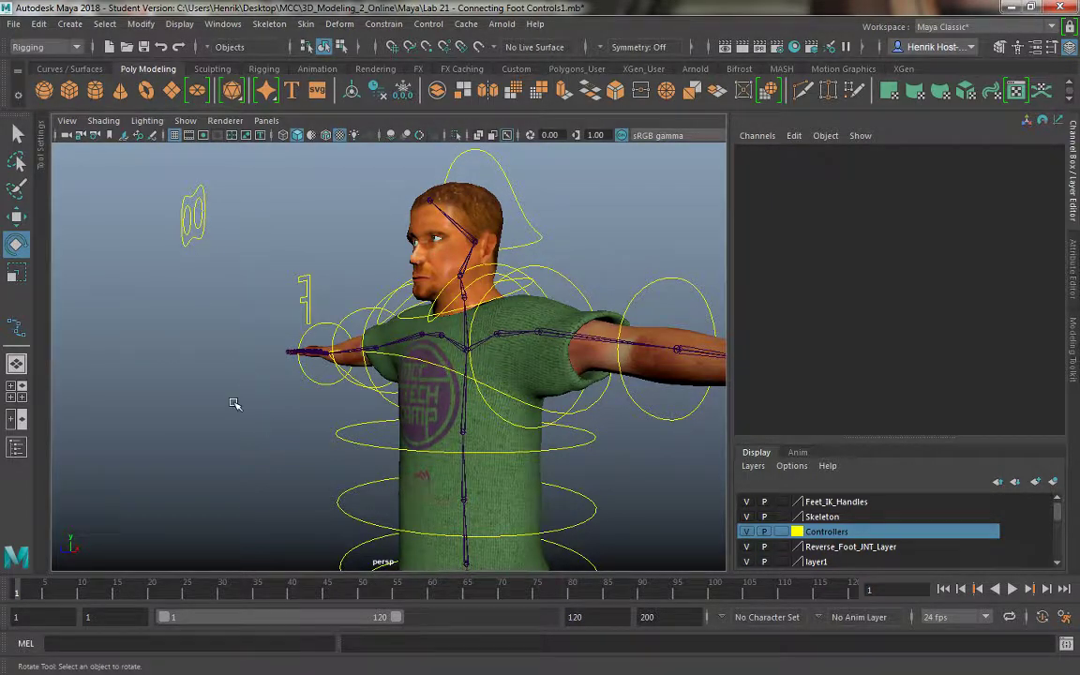
{"action": "left_click_drag", "start_coordinate": [234, 401], "coordinate": [239, 373], "text": "alt"}
{"action": "left_click", "coordinate": [195, 240]}
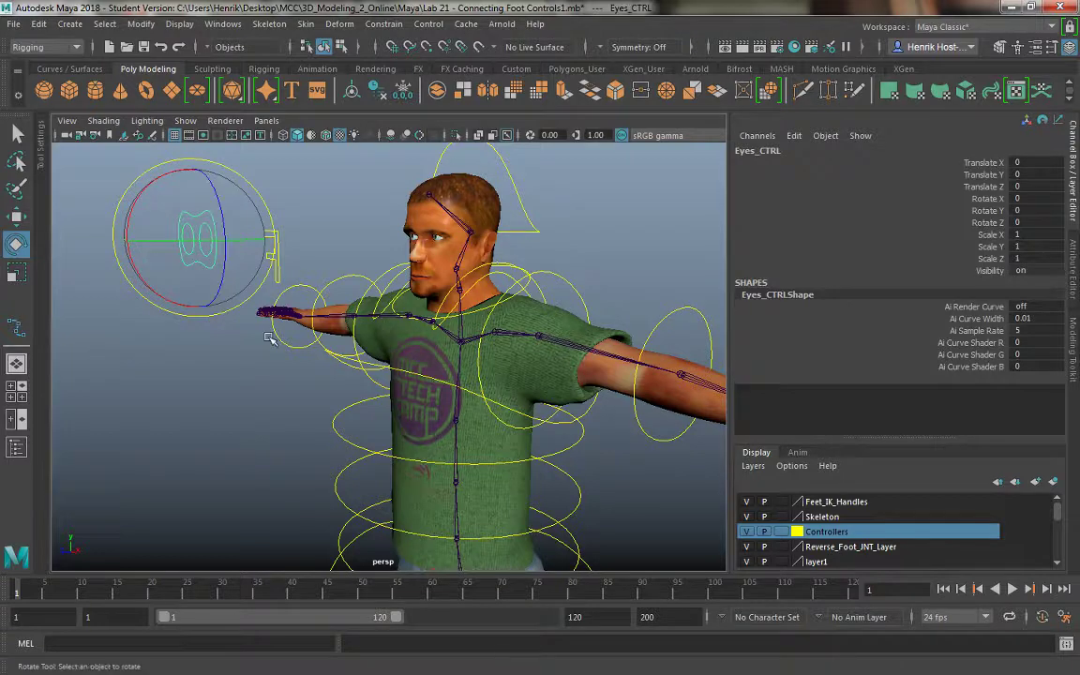
{"action": "left_click", "coordinate": [281, 283]}
Step: Inspect the constraints on L_Eye_Mesh, the Neck_3_JNT joint and R_Eye_Mesh by selecting each in turn
{"action": "left_click_drag", "start_coordinate": [245, 303], "coordinate": [212, 411], "text": "alt"}
{"action": "right_click_drag", "start_coordinate": [212, 410], "coordinate": [248, 300], "text": "alt"}
{"action": "left_click", "coordinate": [273, 313]}
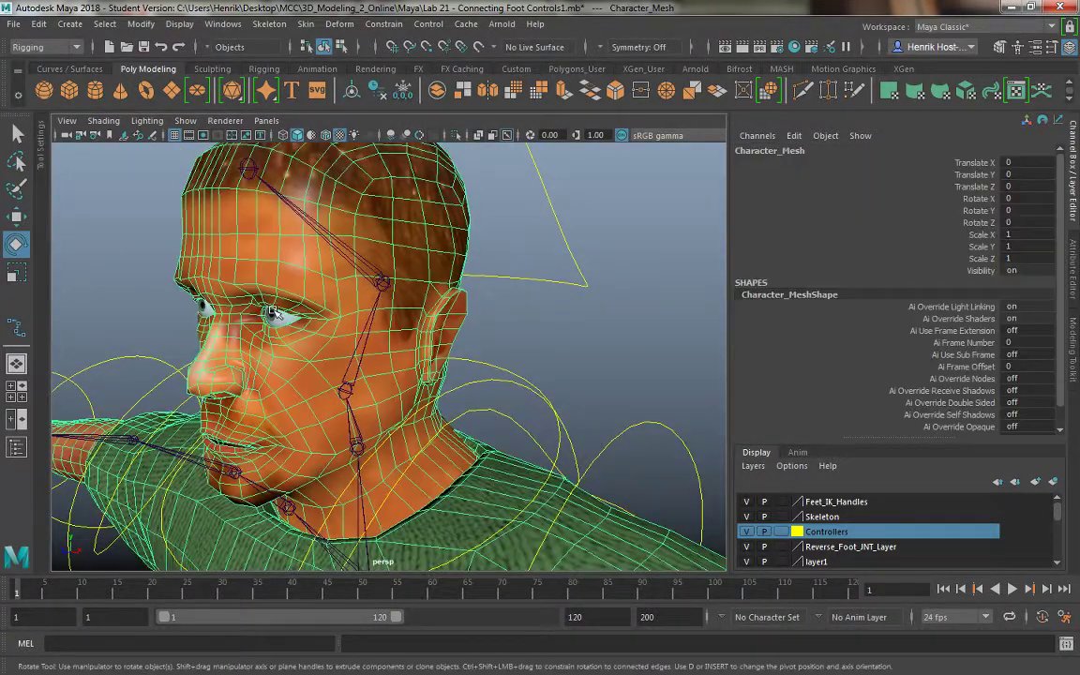
{"action": "left_click", "coordinate": [281, 318]}
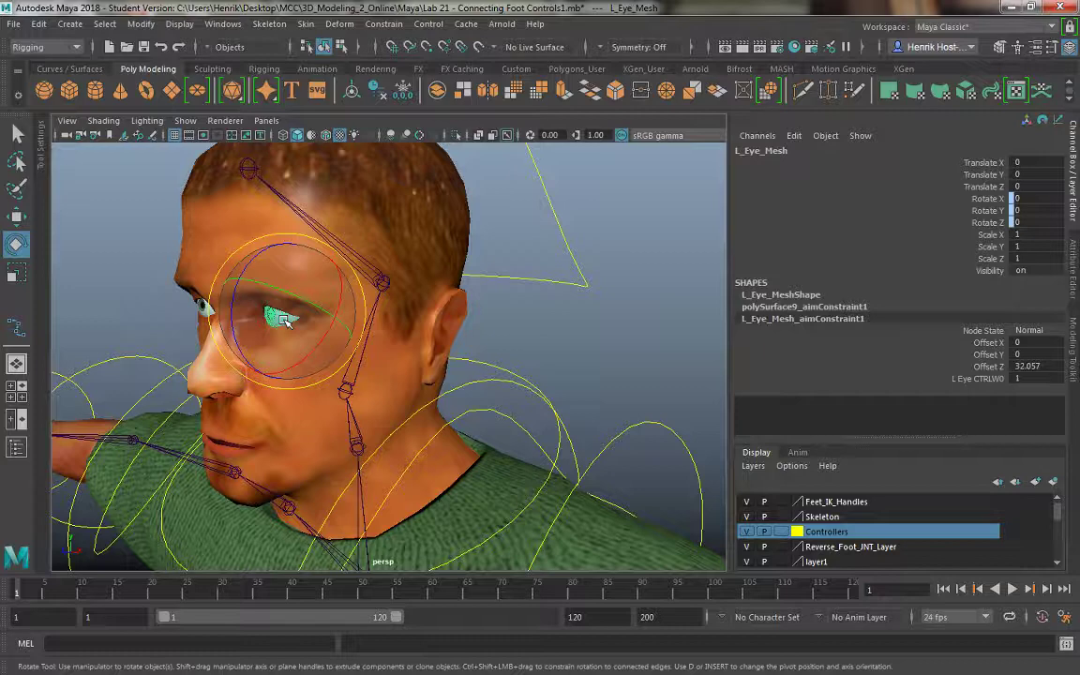
{"action": "left_click", "coordinate": [383, 283]}
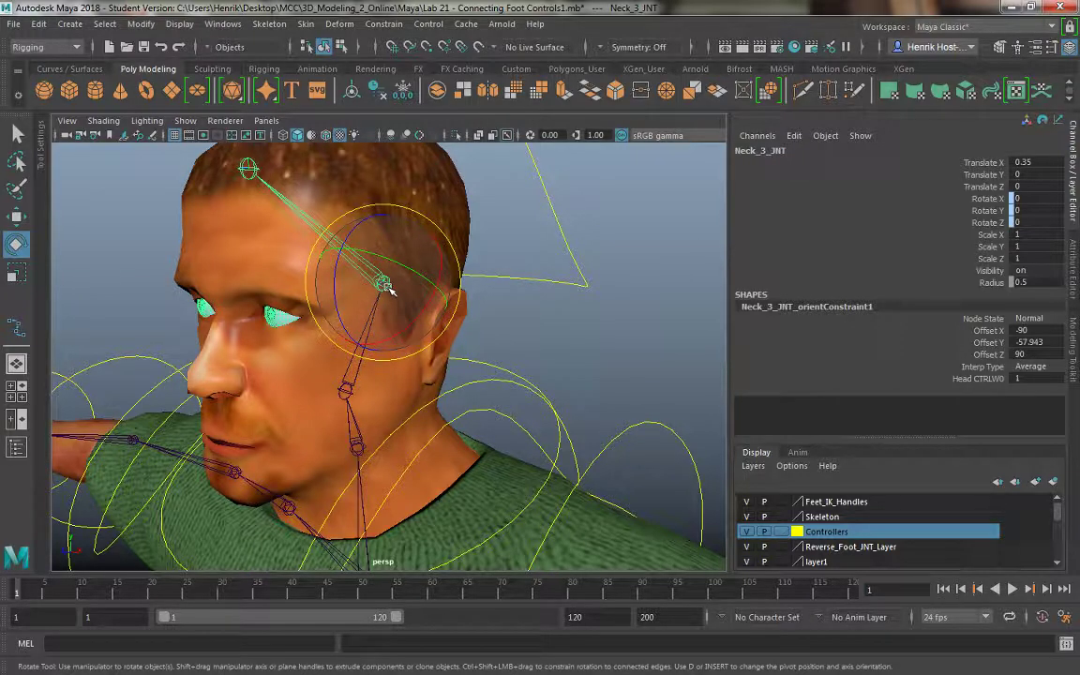
{"action": "left_click", "coordinate": [277, 320]}
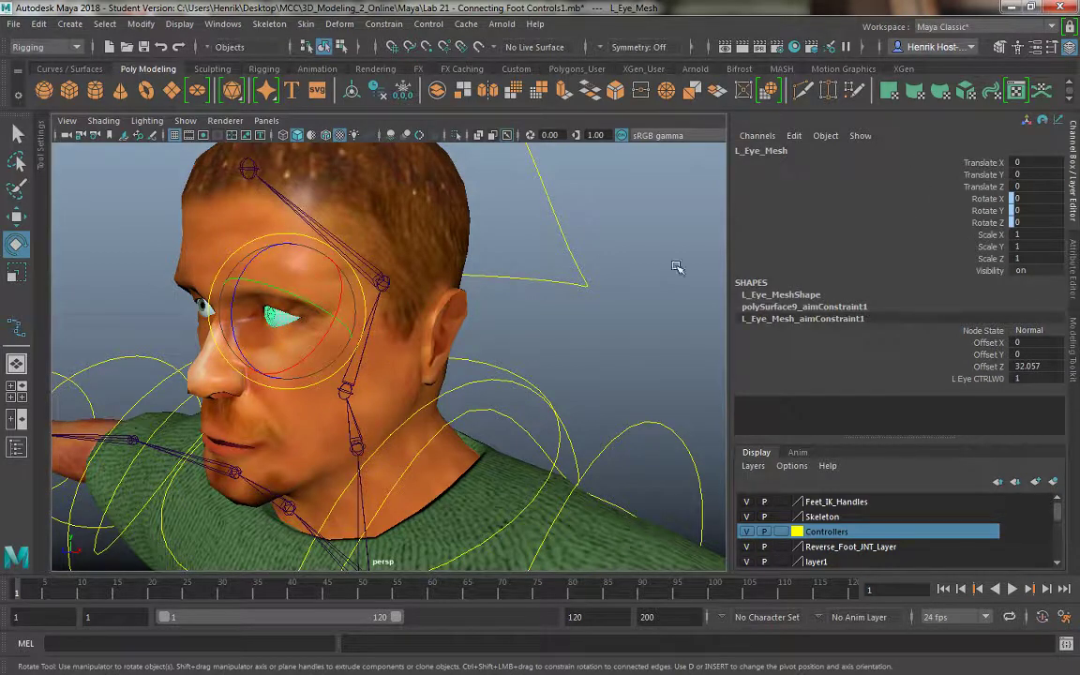
{"action": "left_click", "coordinate": [186, 310]}
{"action": "left_click", "coordinate": [186, 310]}
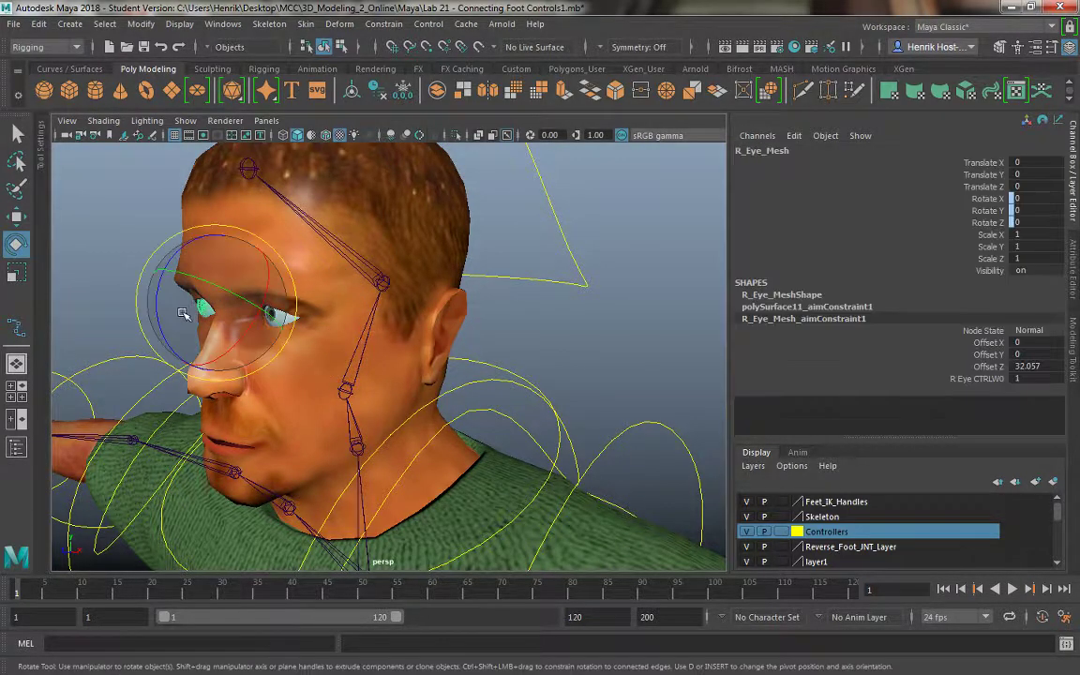
Step: Examine the right eye mesh, and select Global_CTRL to view the eye controls in front of the head
{"action": "left_click", "coordinate": [195, 308]}
{"action": "left_click", "coordinate": [202, 308]}
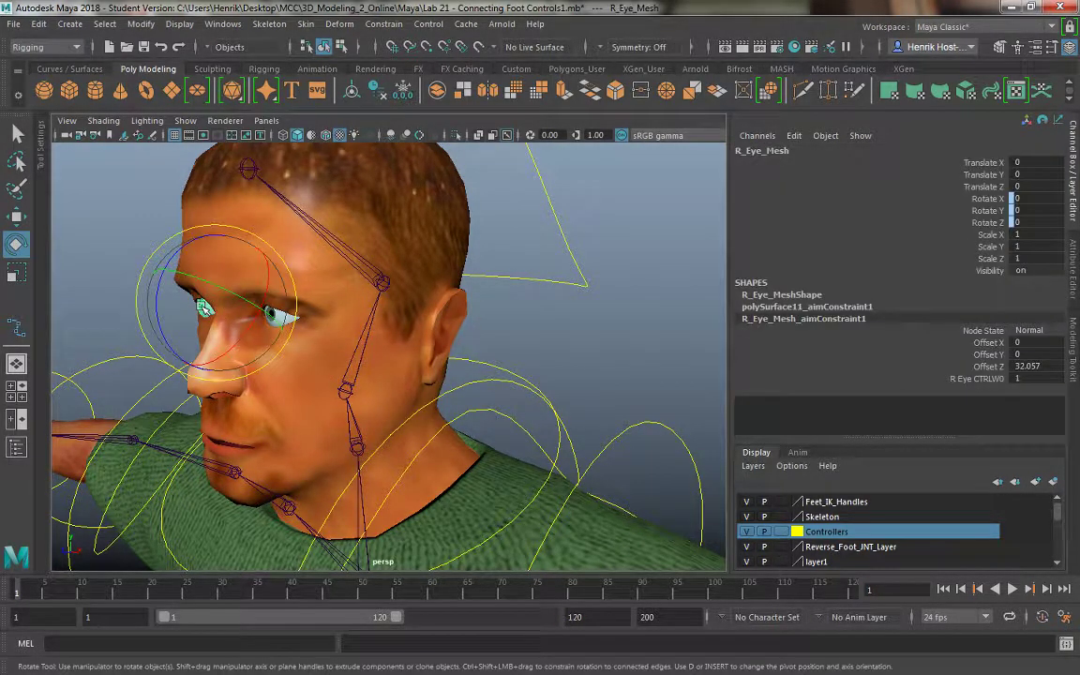
{"action": "left_click", "coordinate": [573, 345]}
{"action": "left_click_drag", "start_coordinate": [518, 410], "coordinate": [333, 461], "text": "alt"}
{"action": "mouse_move", "coordinate": [501, 494]}
{"action": "left_mouse_down"}
{"action": "mouse_move", "coordinate": [530, 552]}
{"action": "mouse_move", "coordinate": [507, 504]}
{"action": "left_mouse_up"}
{"action": "scroll", "coordinate": [525, 530], "scroll_direction": "down", "scroll_amount": 3}
{"action": "left_click_drag", "start_coordinate": [495, 376], "coordinate": [251, 429], "text": "alt"}
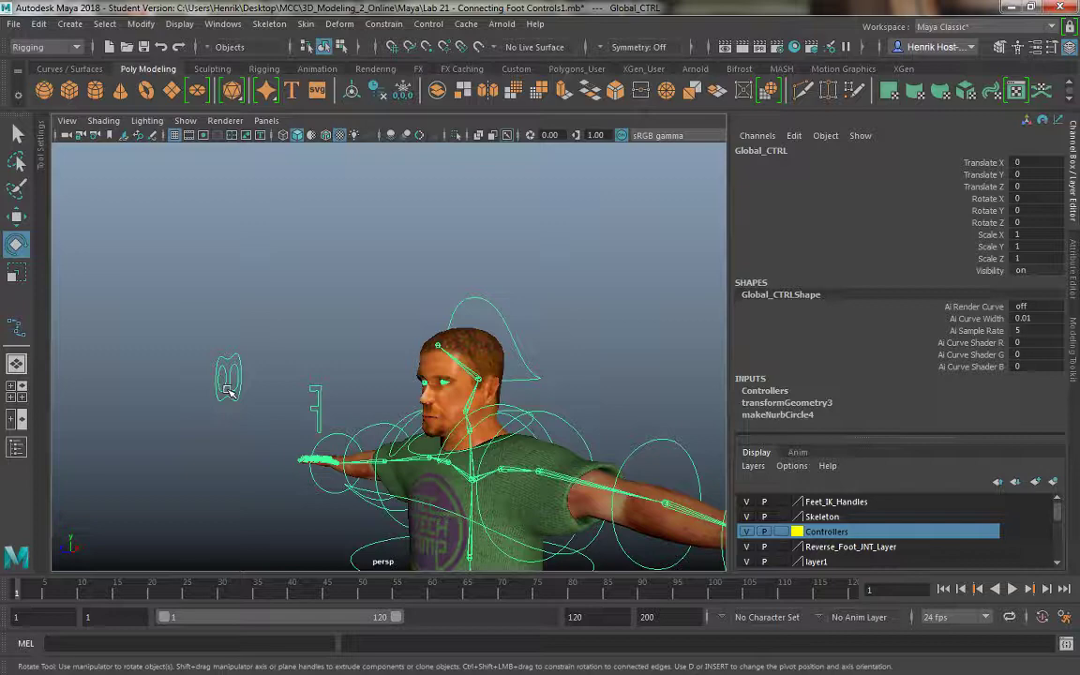
{"action": "left_click_drag", "start_coordinate": [228, 388], "coordinate": [282, 397], "text": "alt"}
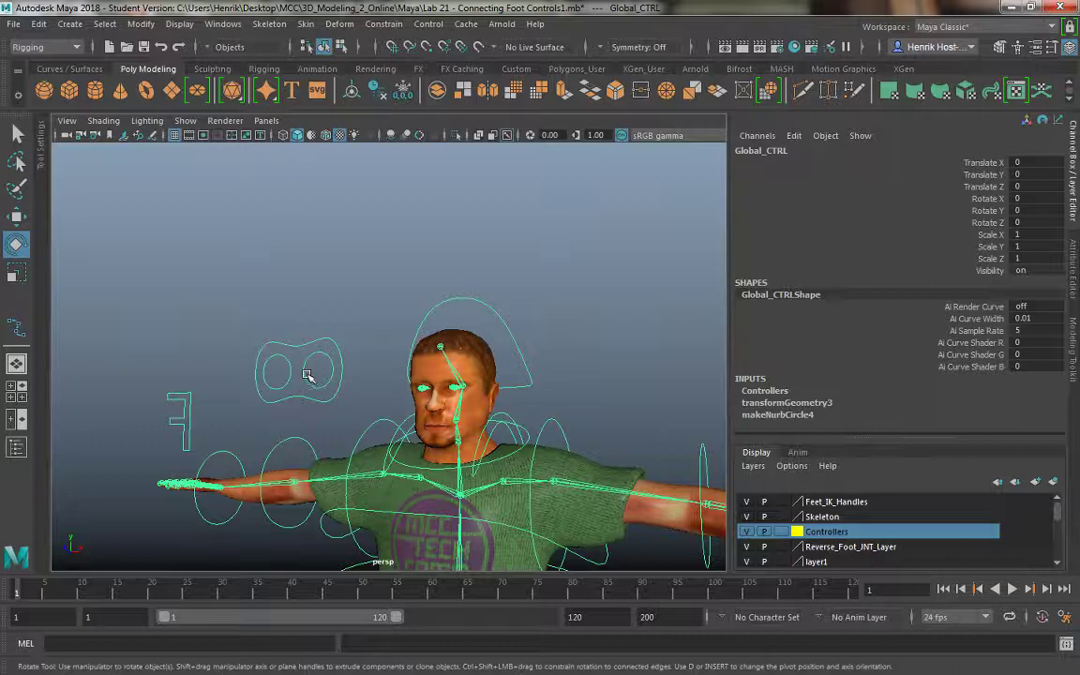
Step: Select L_Eye_CTRL, view its position relative to the face and review the available constraint types
{"action": "left_click", "coordinate": [281, 338]}
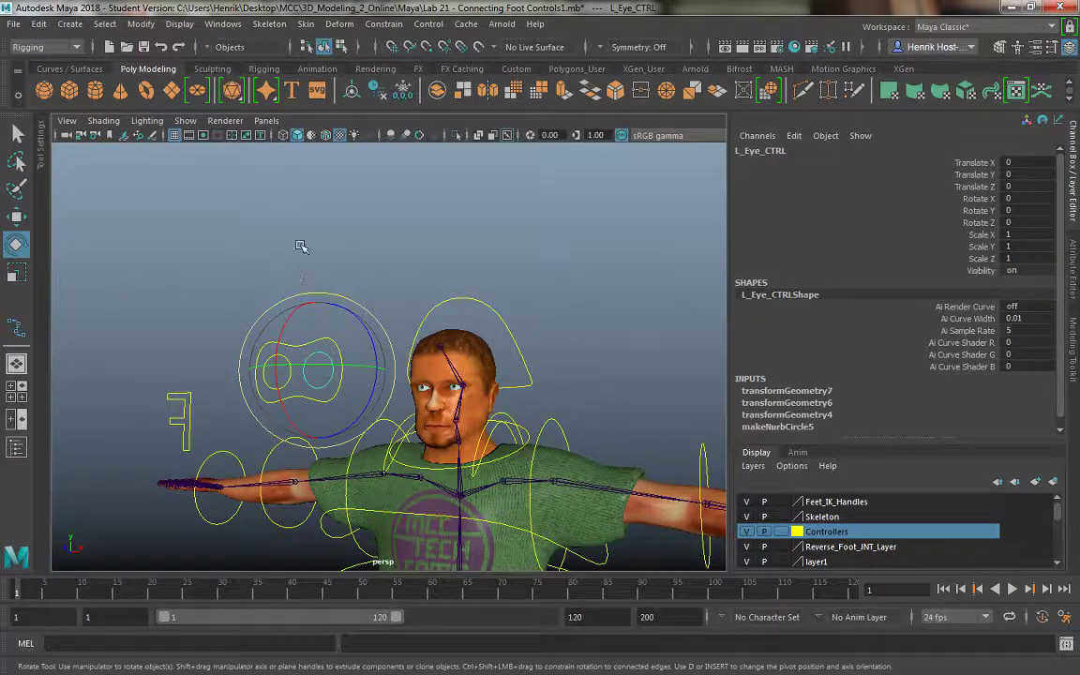
{"action": "left_click_drag", "start_coordinate": [300, 245], "coordinate": [308, 283], "text": "alt"}
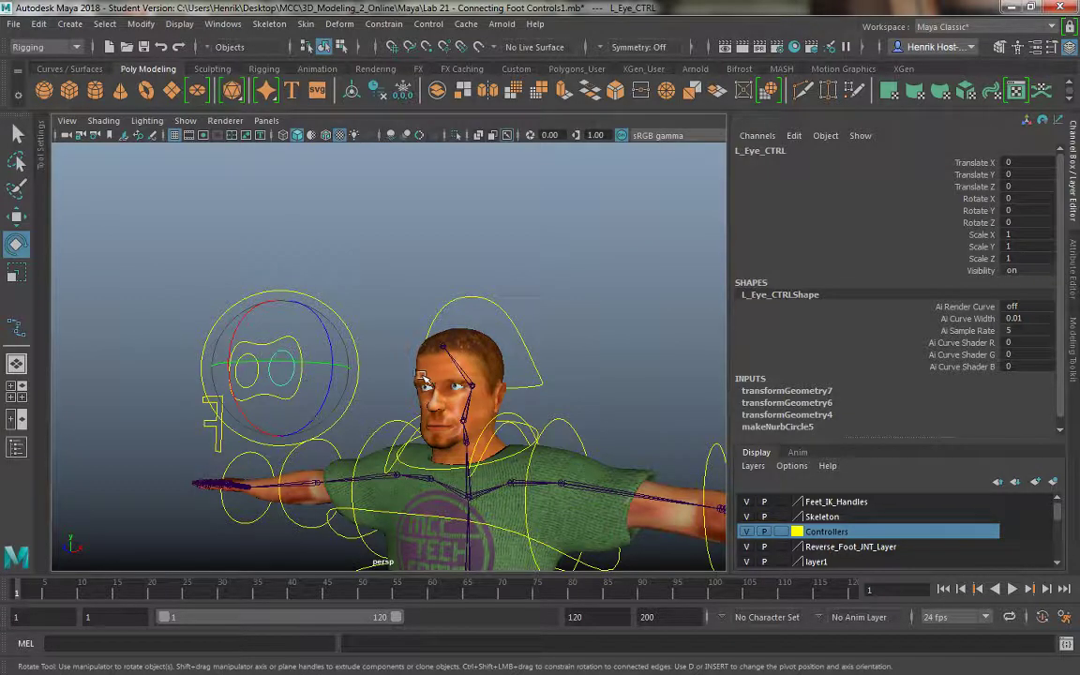
{"action": "left_click_drag", "start_coordinate": [422, 378], "coordinate": [454, 387], "text": "alt"}
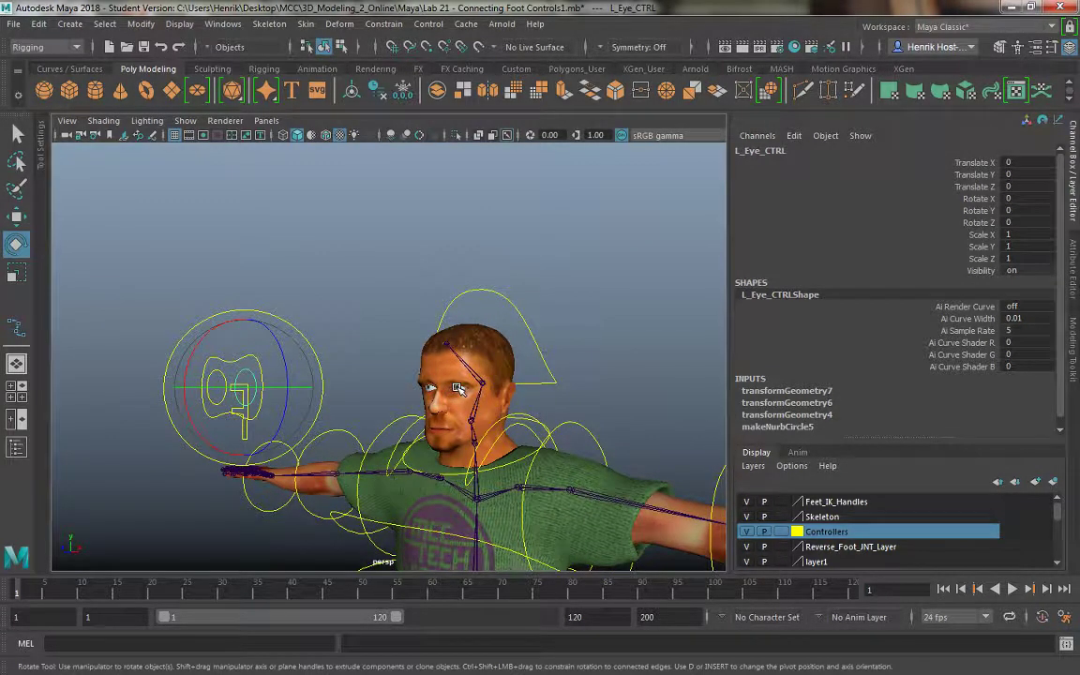
{"action": "left_click", "coordinate": [382, 24]}
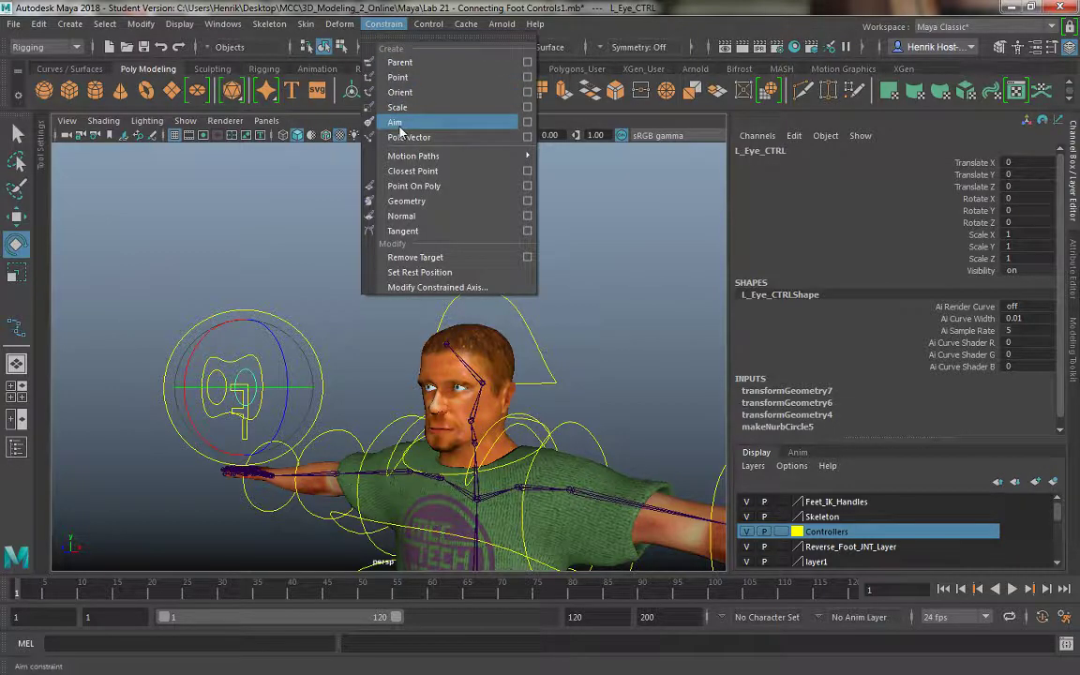
{"action": "left_click", "coordinate": [212, 248]}
{"action": "left_click", "coordinate": [199, 315]}
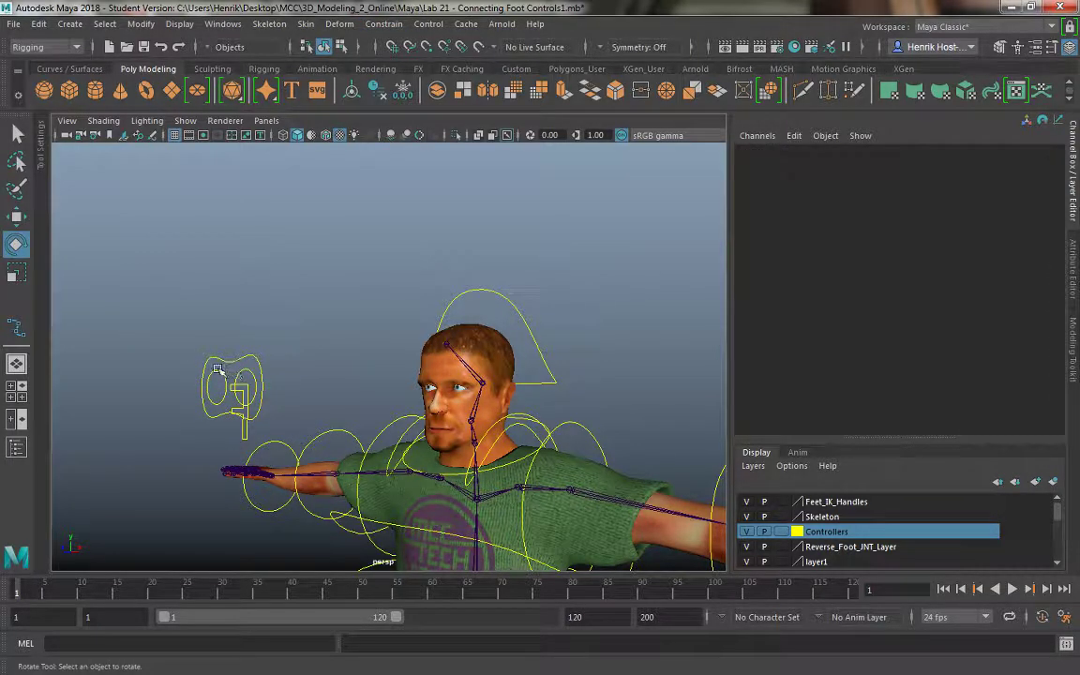
Step: Inspect the two individual eye controls together and the surrounding Eyes_CTRL by selecting them in turn
{"action": "left_click_drag", "start_coordinate": [216, 368], "coordinate": [192, 326], "text": "alt"}
{"action": "left_click", "coordinate": [210, 332]}
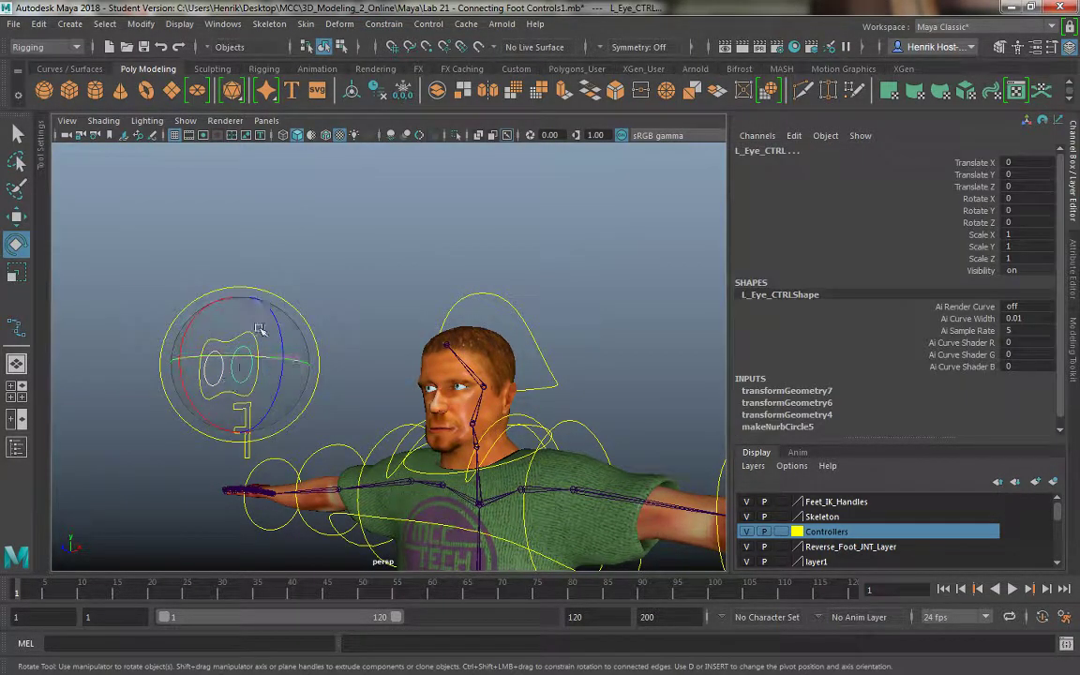
{"action": "left_click", "coordinate": [147, 236]}
{"action": "left_click", "coordinate": [206, 328]}
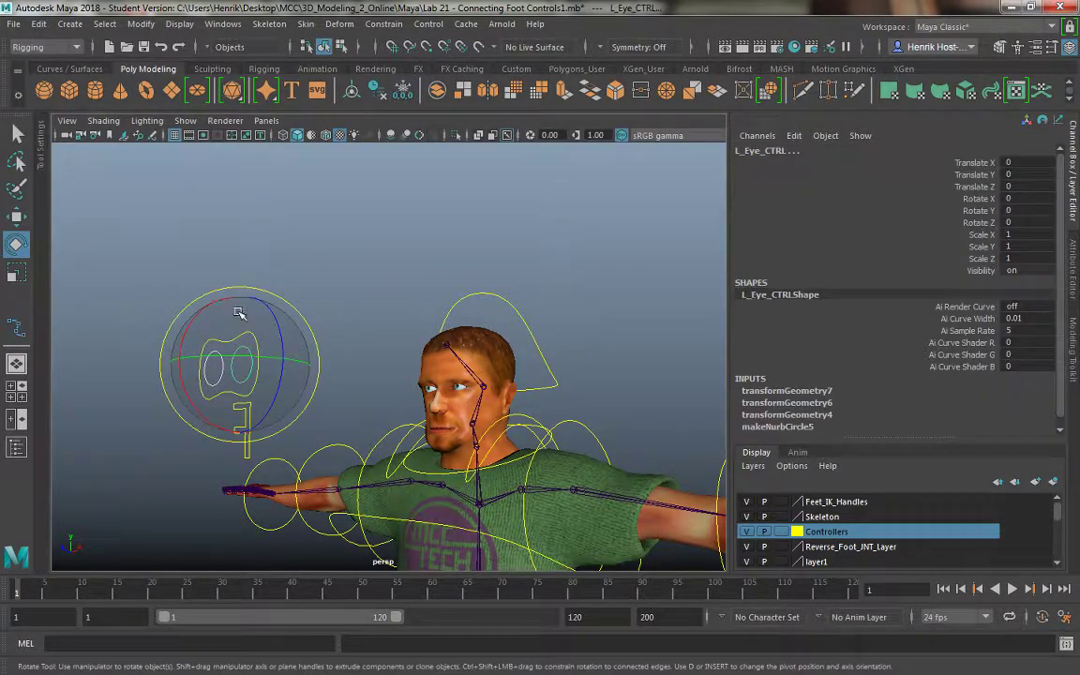
{"action": "left_click", "coordinate": [229, 309]}
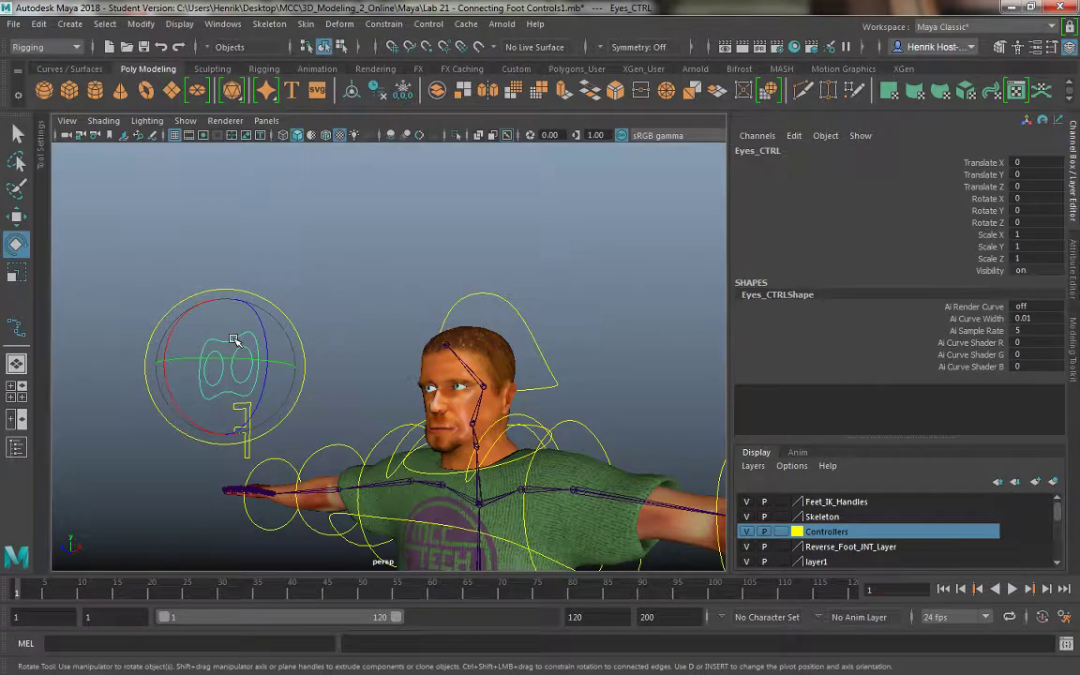
{"action": "left_click", "coordinate": [294, 381]}
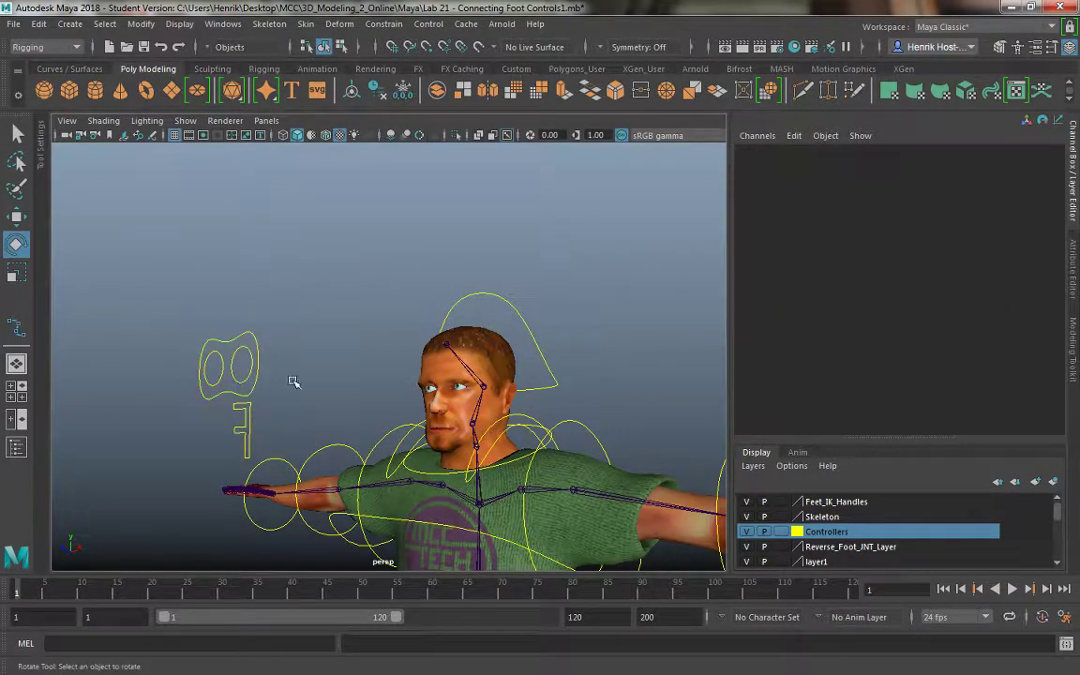
{"action": "left_click", "coordinate": [246, 337]}
Step: Try scaling the whole rig with Global_CTRL at the feet, and undo the scaling
{"action": "left_click_drag", "start_coordinate": [300, 390], "coordinate": [581, 507], "text": "alt"}
{"action": "left_click", "coordinate": [252, 495]}
{"action": "key", "text": "r"}
{"action": "key", "text": "ctrl+z"}
{"action": "left_click_drag", "start_coordinate": [393, 441], "coordinate": [349, 443], "text": "alt"}
{"action": "scroll", "coordinate": [422, 454], "scroll_direction": "up", "scroll_amount": 4}
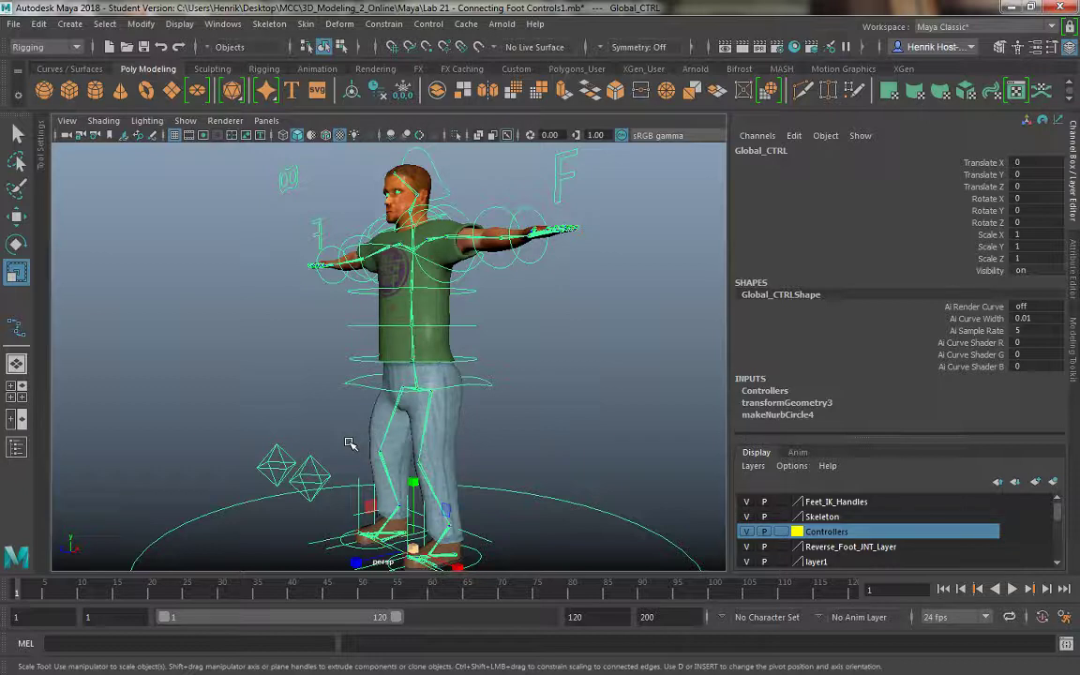
Step: Lock and hide the Scale X, Y and Z channels of Eyes_CTRL
{"action": "left_click", "coordinate": [280, 308]}
{"action": "left_click", "coordinate": [259, 169]}
{"action": "right_click_drag", "start_coordinate": [259, 168], "coordinate": [279, 270], "text": "alt"}
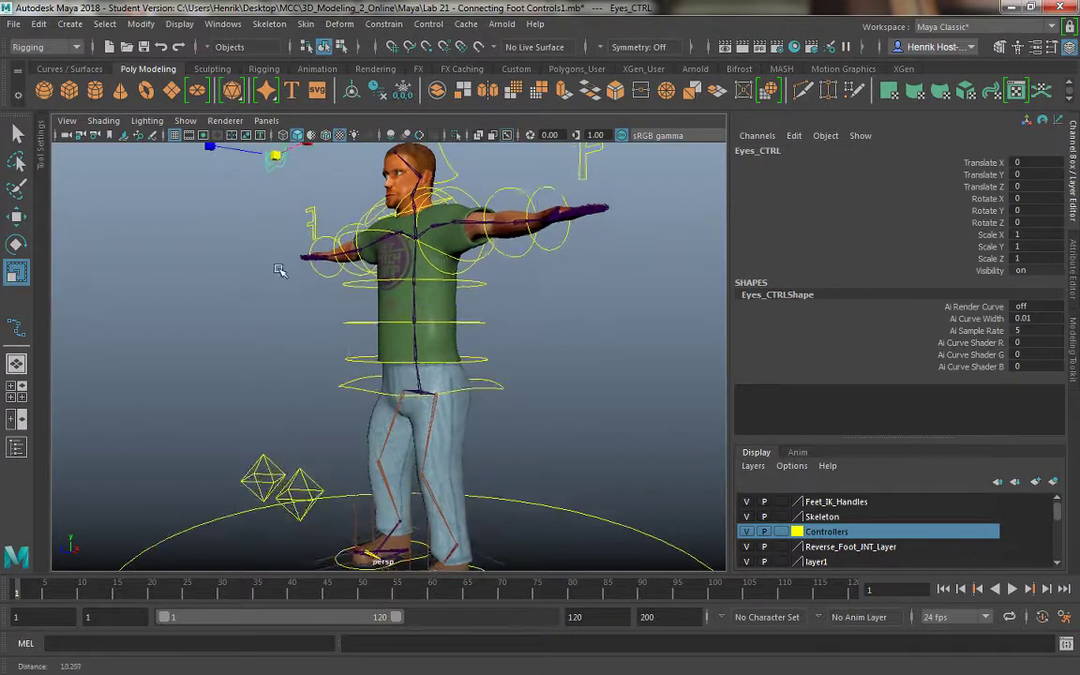
{"action": "middle_click_drag", "start_coordinate": [279, 270], "coordinate": [379, 431], "text": "alt"}
{"action": "right_click_drag", "start_coordinate": [379, 431], "coordinate": [366, 441], "text": "alt"}
{"action": "left_click_drag", "start_coordinate": [353, 428], "coordinate": [418, 426], "text": "alt"}
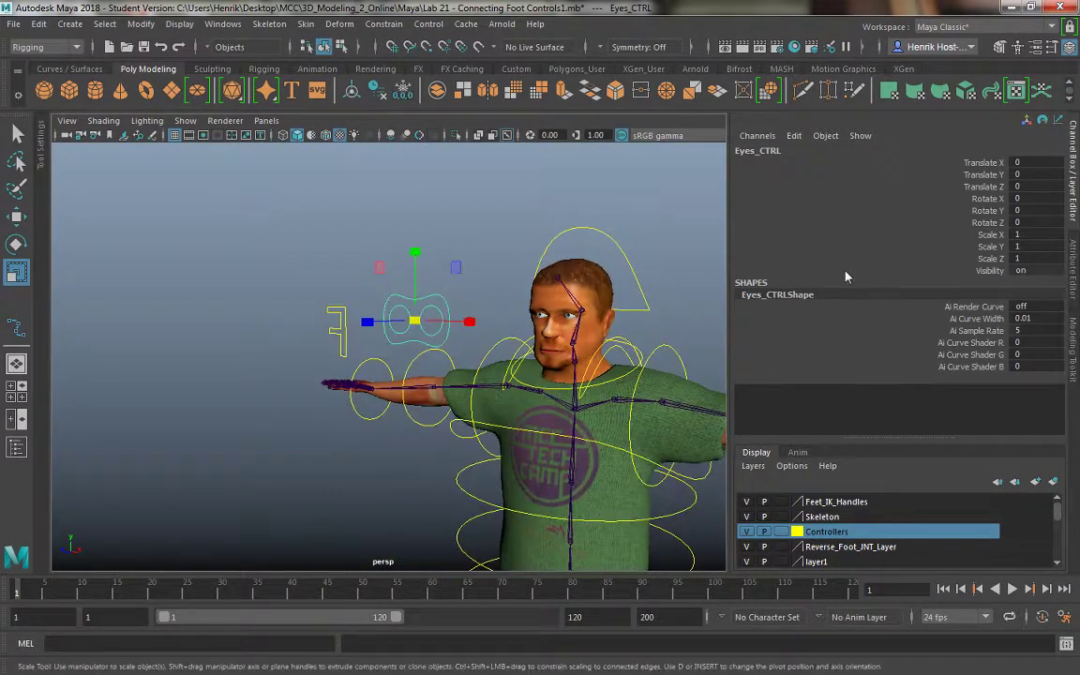
{"action": "left_click_drag", "start_coordinate": [988, 235], "coordinate": [989, 261]}
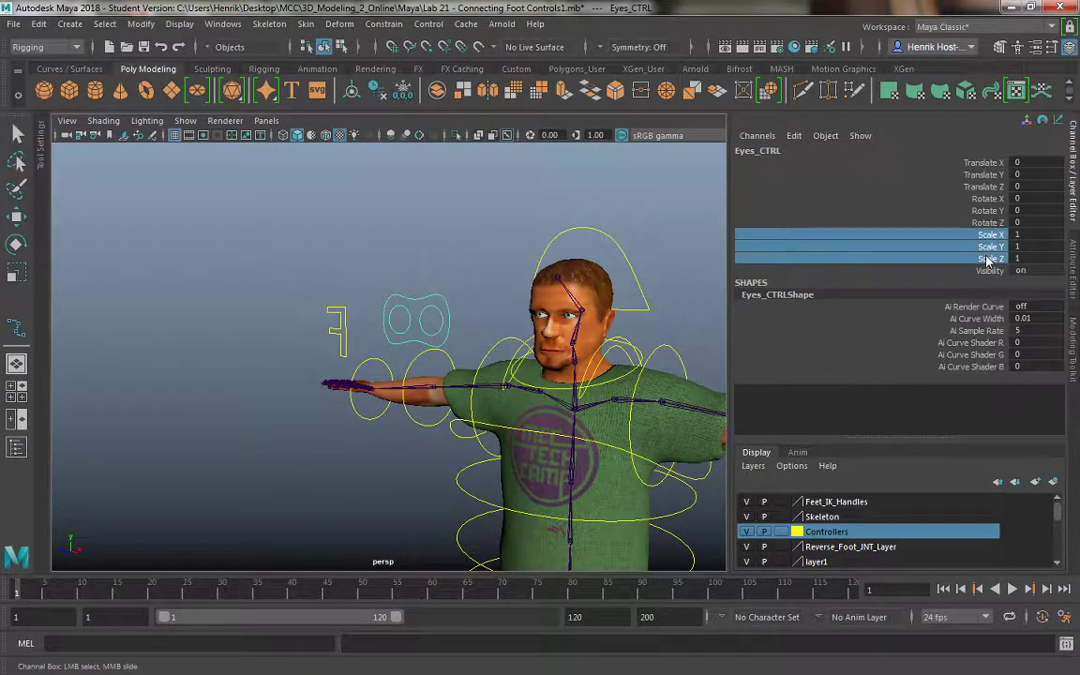
{"action": "right_click", "coordinate": [986, 260]}
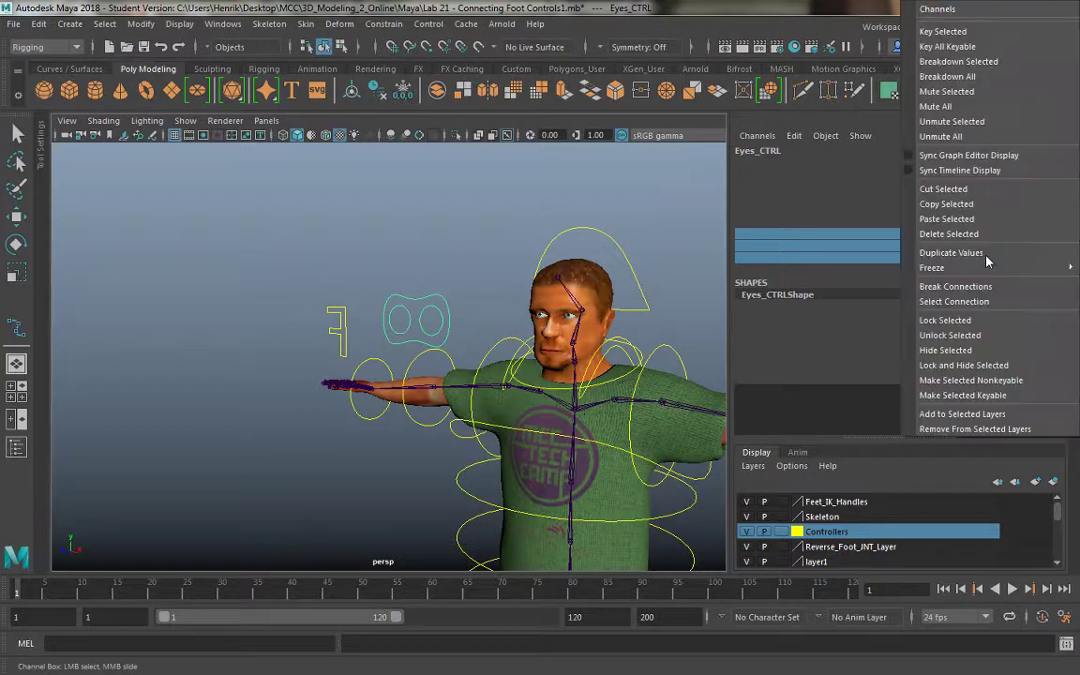
{"action": "left_click", "coordinate": [962, 365]}
{"action": "left_click", "coordinate": [415, 276]}
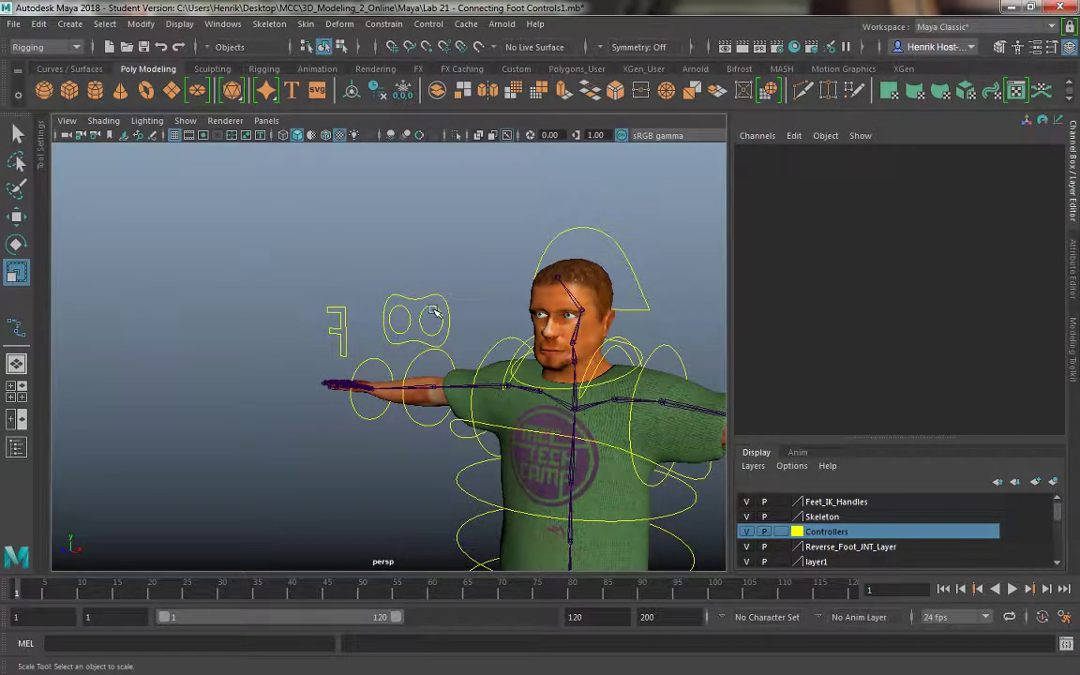
Step: Lock and hide the Scale X, Y and Z channels of L_Eye_CTRL
{"action": "left_click", "coordinate": [434, 312]}
{"action": "left_click", "coordinate": [979, 234]}
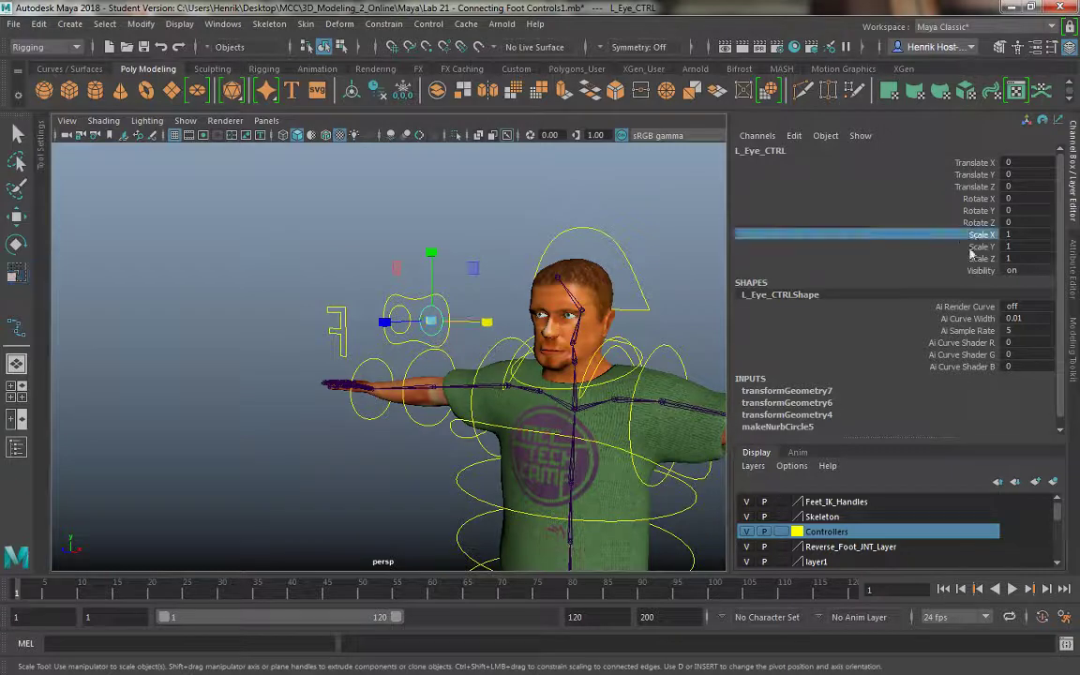
{"action": "left_click", "coordinate": [975, 259], "text": "shift"}
{"action": "right_click", "coordinate": [974, 259]}
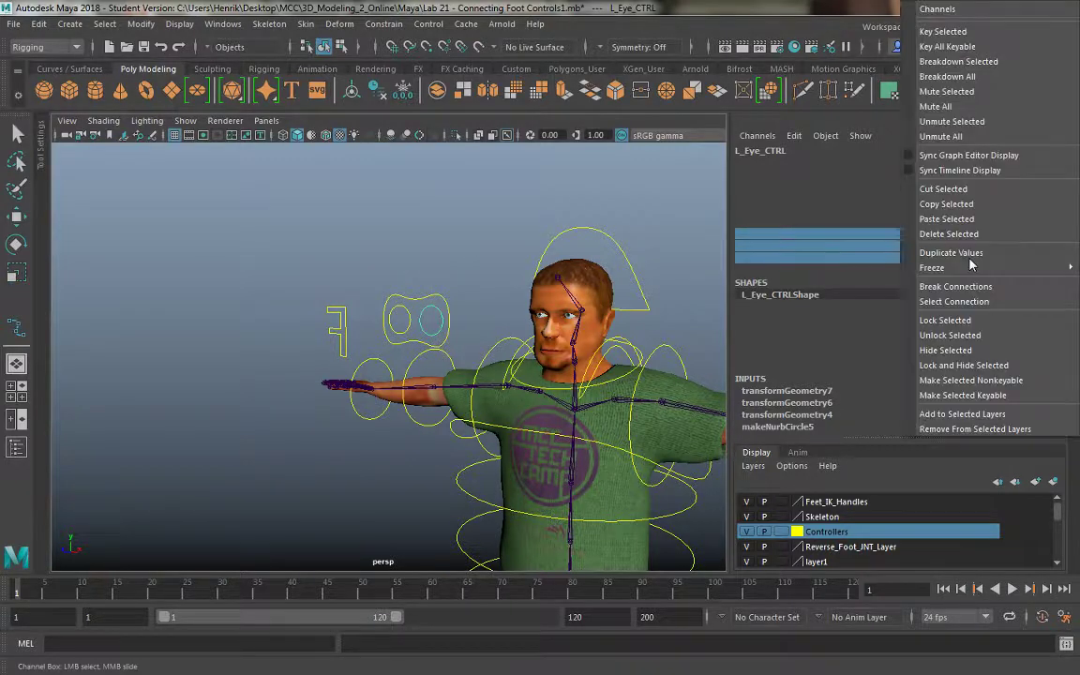
{"action": "left_click", "coordinate": [965, 365]}
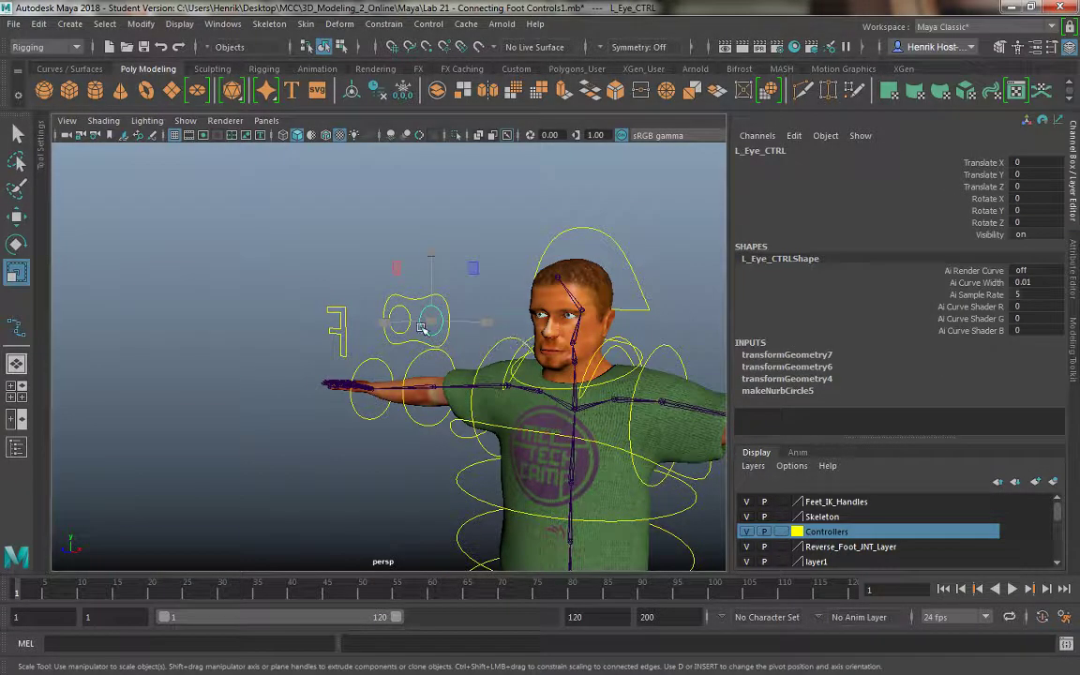
Step: Lock and hide the Scale X, Y and Z channels of R_Eye_CTRL
{"action": "left_click", "coordinate": [389, 315]}
{"action": "left_click", "coordinate": [989, 235]}
{"action": "left_click", "coordinate": [1001, 259], "text": "shift"}
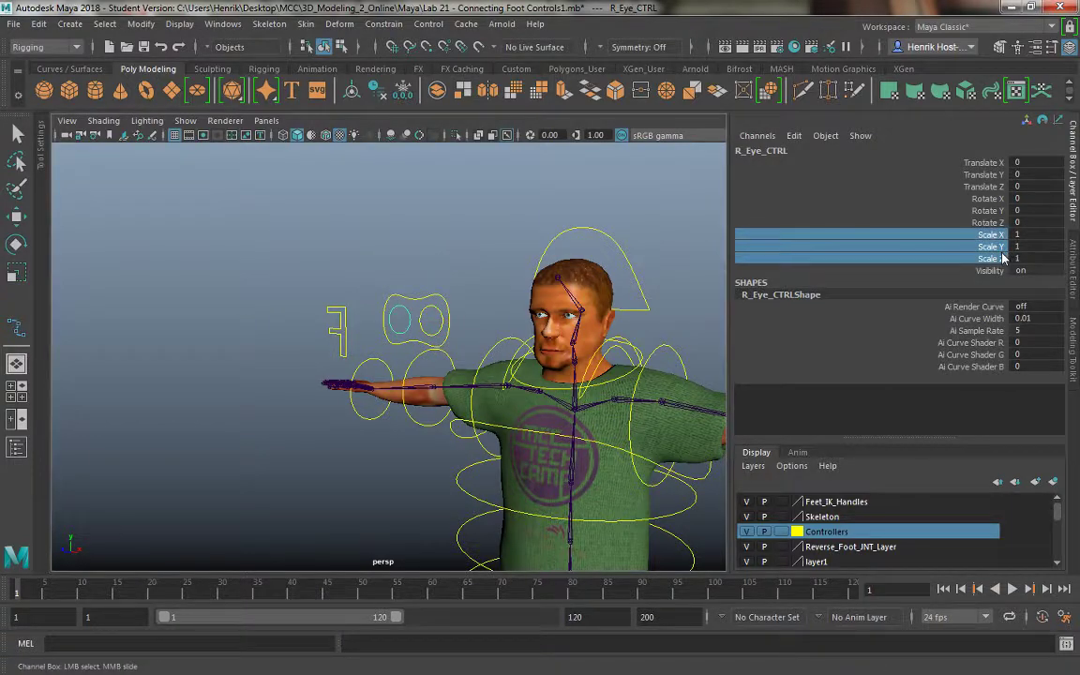
{"action": "right_click", "coordinate": [1001, 258]}
{"action": "left_click", "coordinate": [927, 362]}
{"action": "key", "text": "r"}
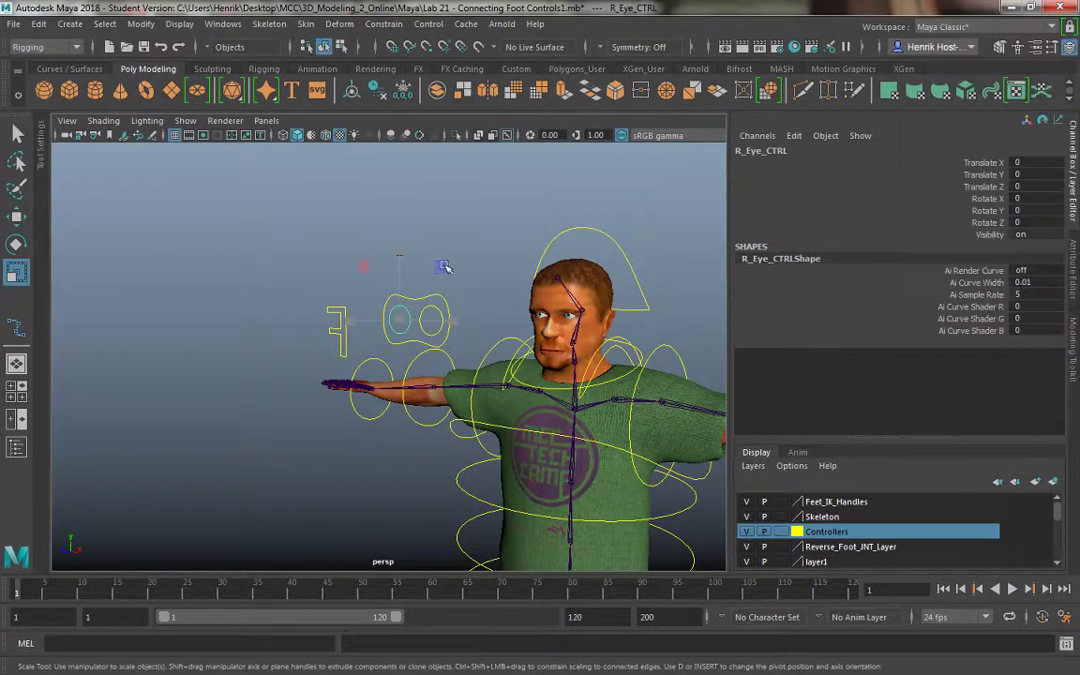
Step: Try rotating Eyes_CTRL and L_Eye_CTRL to test their effect on the eyes, and undo the rotations
{"action": "left_click", "coordinate": [440, 293]}
{"action": "left_click", "coordinate": [439, 295]}
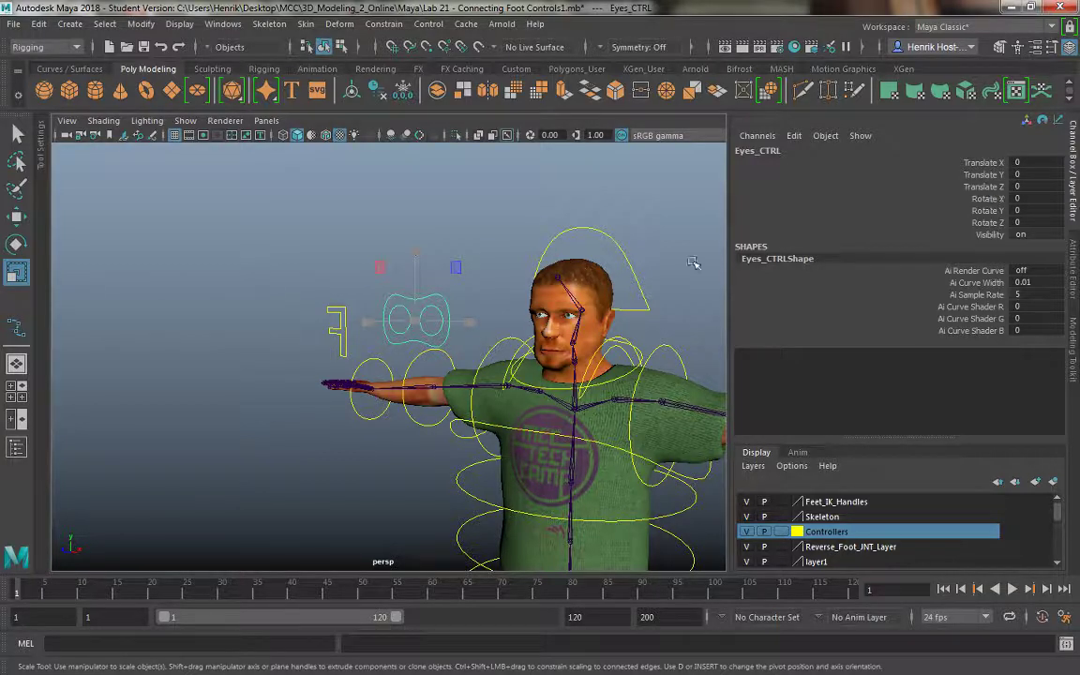
{"action": "key", "text": "e"}
{"action": "left_click_drag", "start_coordinate": [481, 319], "coordinate": [409, 299]}
{"action": "key", "text": "ctrl+z"}
{"action": "key", "text": "ctrl+z"}
{"action": "key", "text": "ctrl+z"}
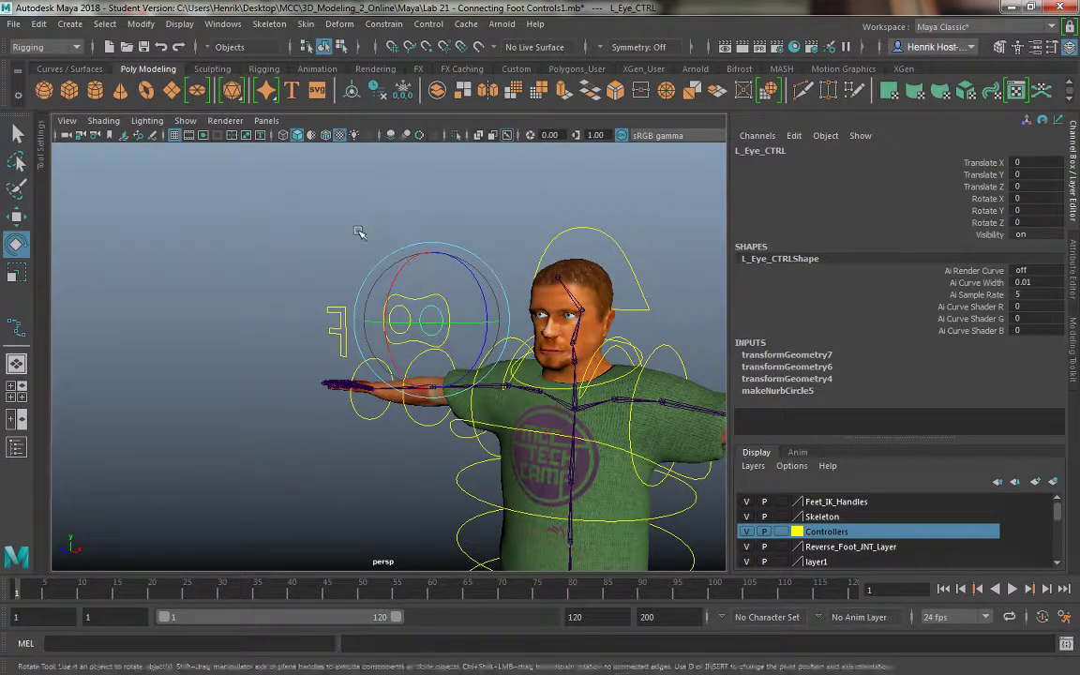
{"action": "key", "text": "ctrl+z"}
{"action": "key", "text": "ctrl+z"}
Step: Lock and hide the Rotate X, Y and Z channels of L_Eye_CTRL
{"action": "left_click_drag", "start_coordinate": [360, 233], "coordinate": [322, 291], "text": "alt"}
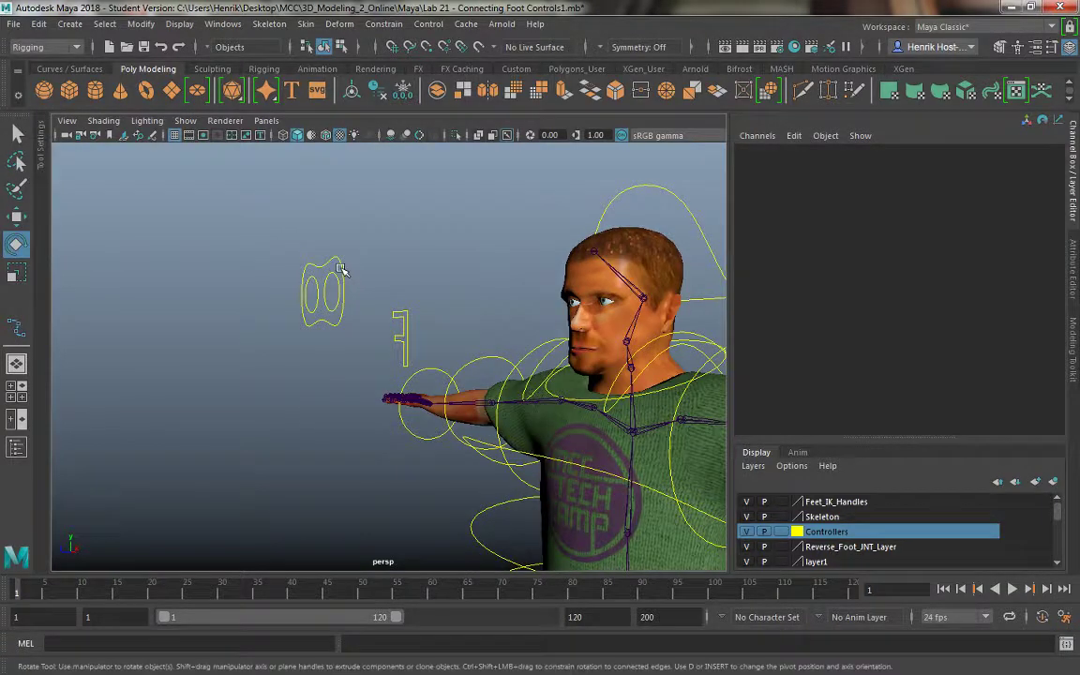
{"action": "left_click", "coordinate": [335, 272]}
{"action": "left_click", "coordinate": [410, 258]}
{"action": "left_click", "coordinate": [330, 274]}
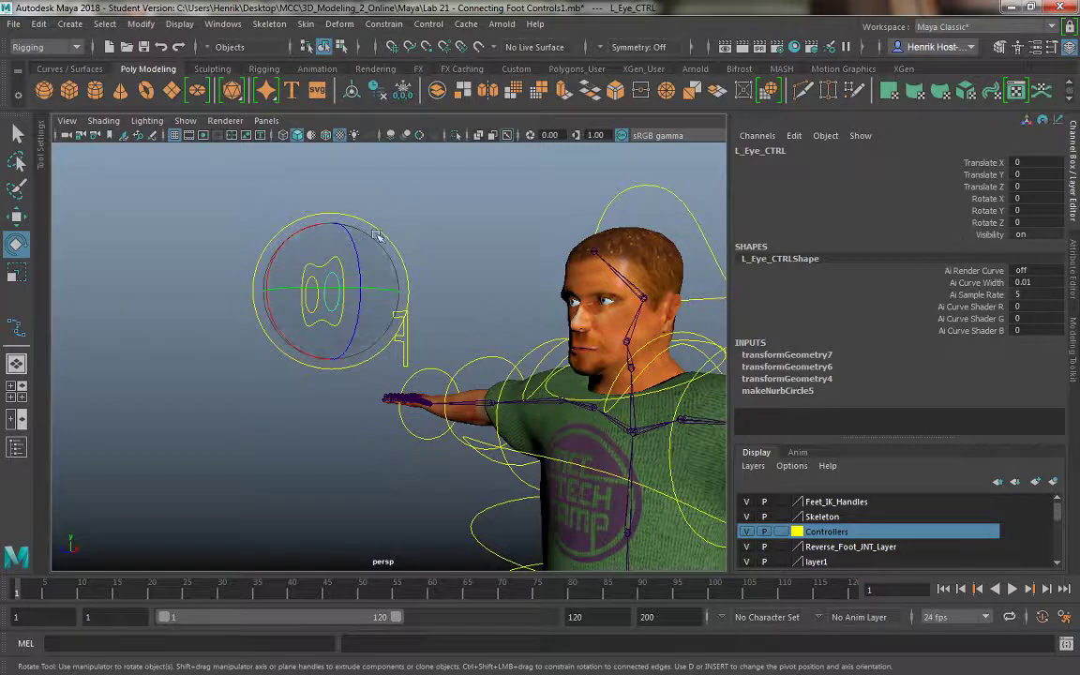
{"action": "left_click_drag", "start_coordinate": [327, 217], "coordinate": [382, 200], "text": "alt"}
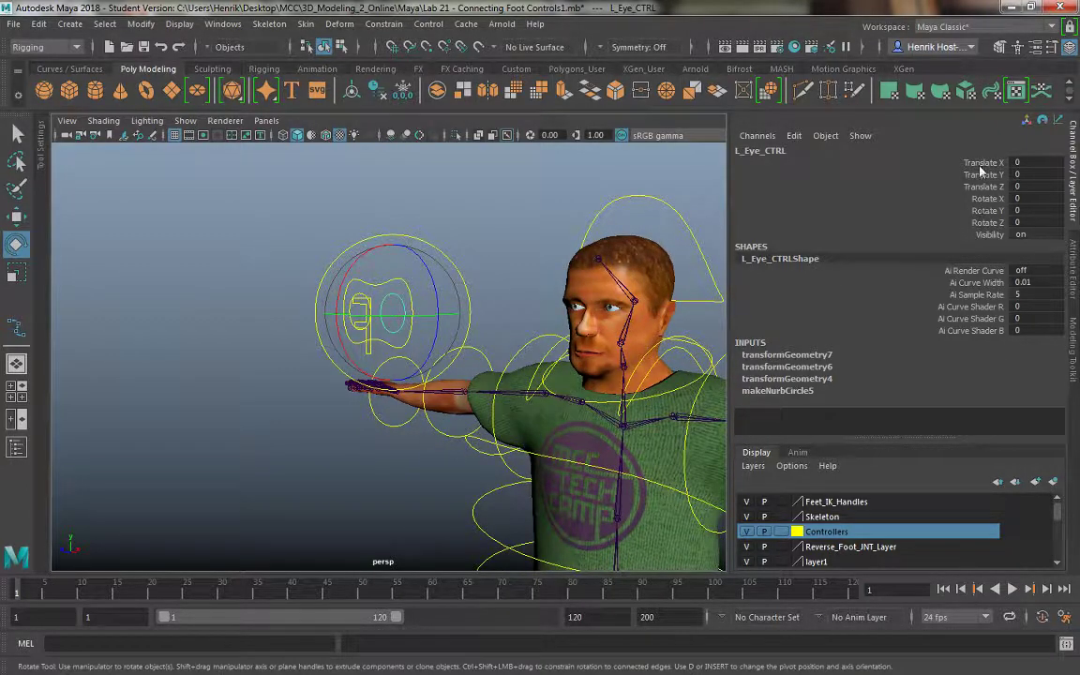
{"action": "left_click_drag", "start_coordinate": [984, 198], "coordinate": [984, 222]}
{"action": "right_click", "coordinate": [984, 222]}
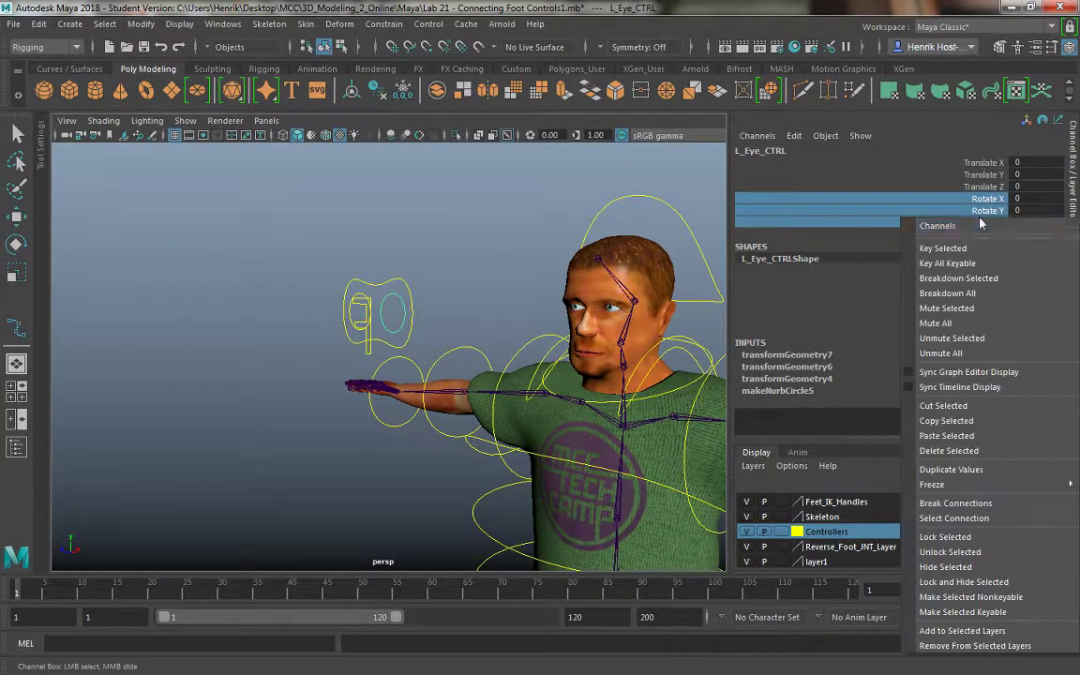
{"action": "left_click", "coordinate": [977, 582]}
{"action": "key", "text": "e"}
{"action": "left_click", "coordinate": [355, 241]}
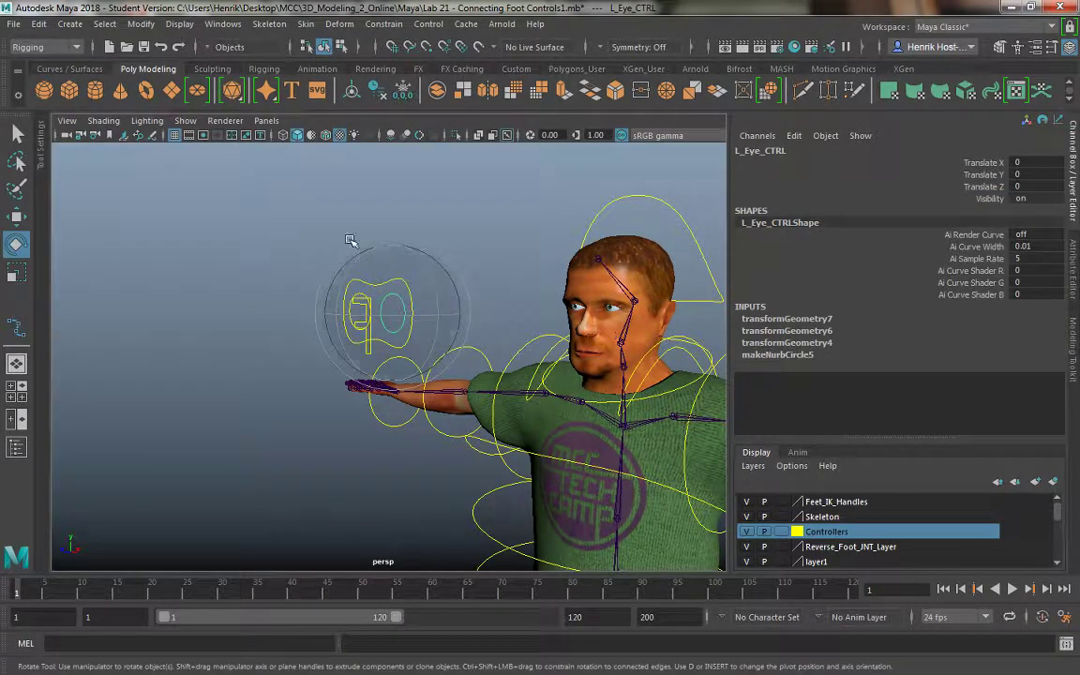
Step: Lock and hide the Rotate X, Y and Z channels of R_Eye_CTRL
{"action": "left_click_drag", "start_coordinate": [324, 263], "coordinate": [385, 277]}
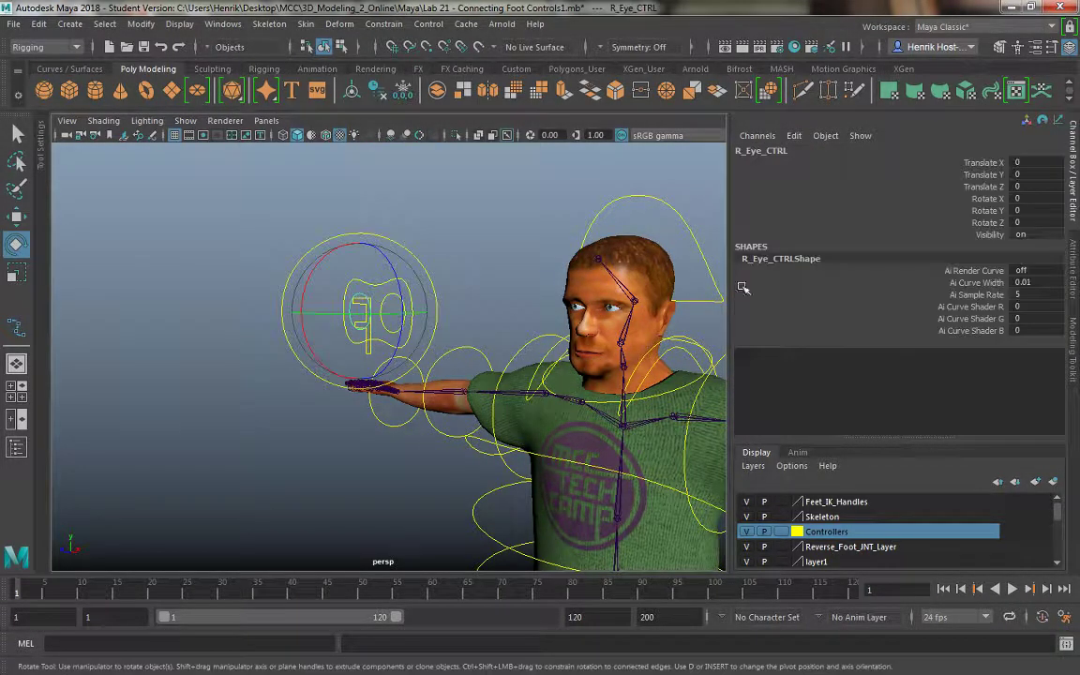
{"action": "left_click_drag", "start_coordinate": [971, 198], "coordinate": [975, 222]}
{"action": "right_click", "coordinate": [900, 222]}
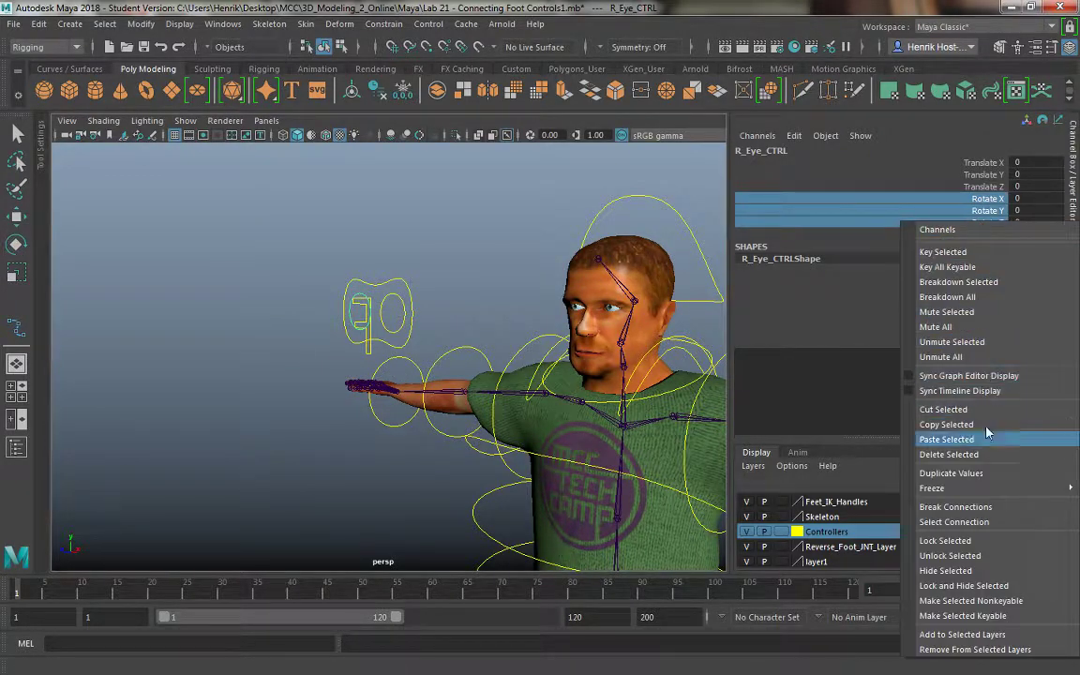
{"action": "left_click", "coordinate": [952, 585]}
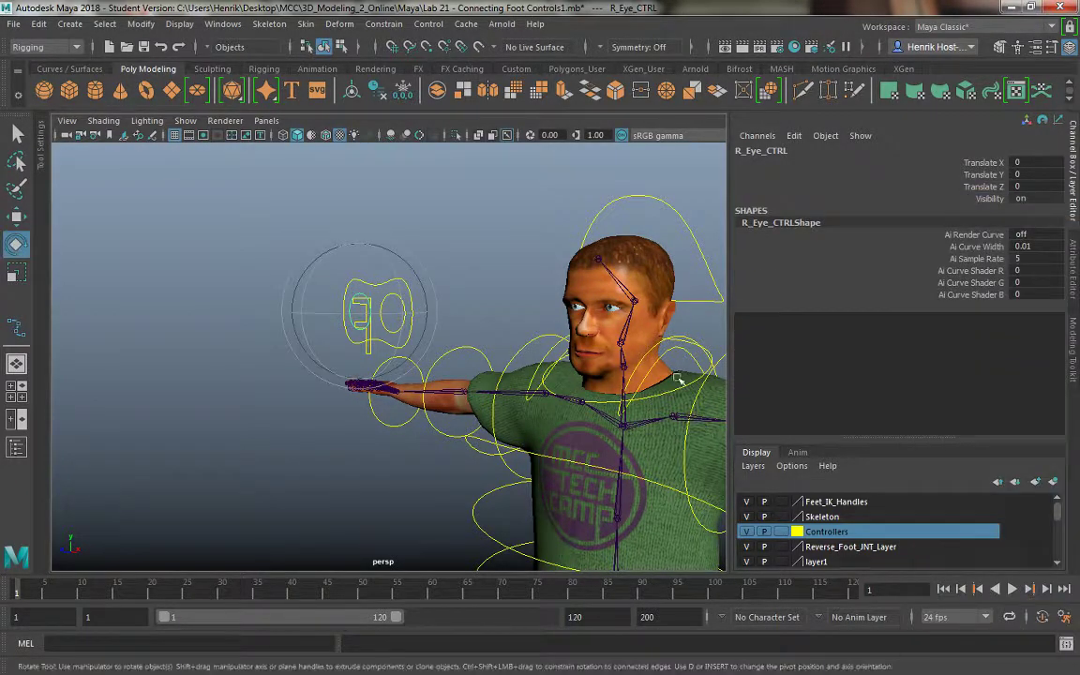
{"action": "left_click", "coordinate": [480, 234]}
Step: Try hiding the Visibility channel of Eyes_CTRL, and undo it
{"action": "left_click_drag", "start_coordinate": [371, 275], "coordinate": [405, 308], "text": "alt"}
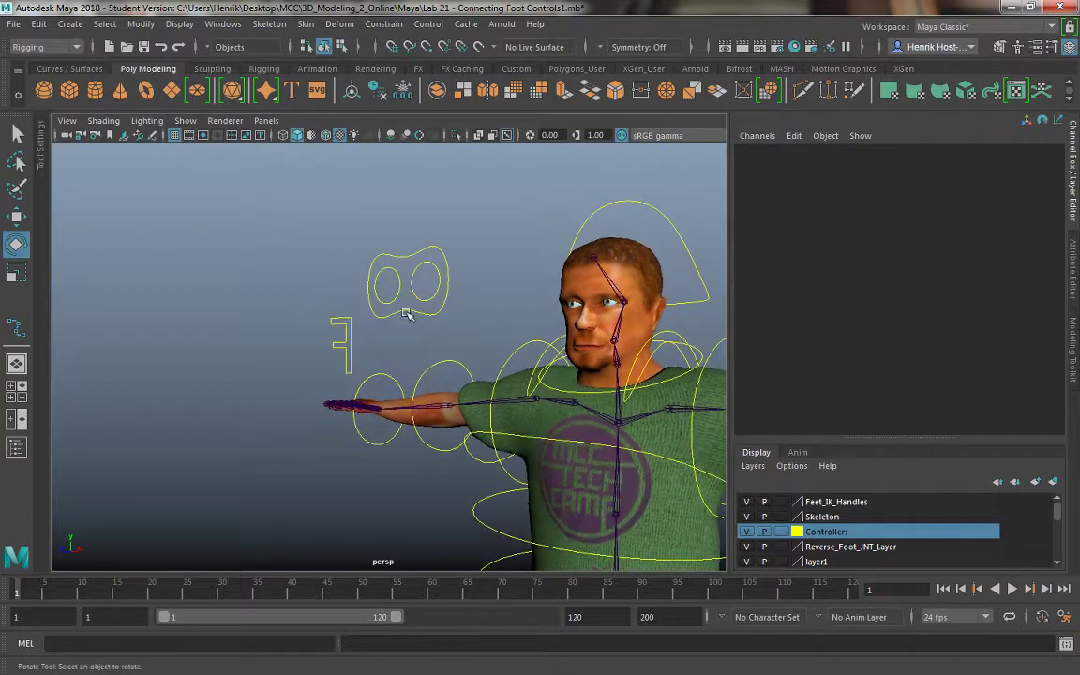
{"action": "left_click", "coordinate": [401, 304]}
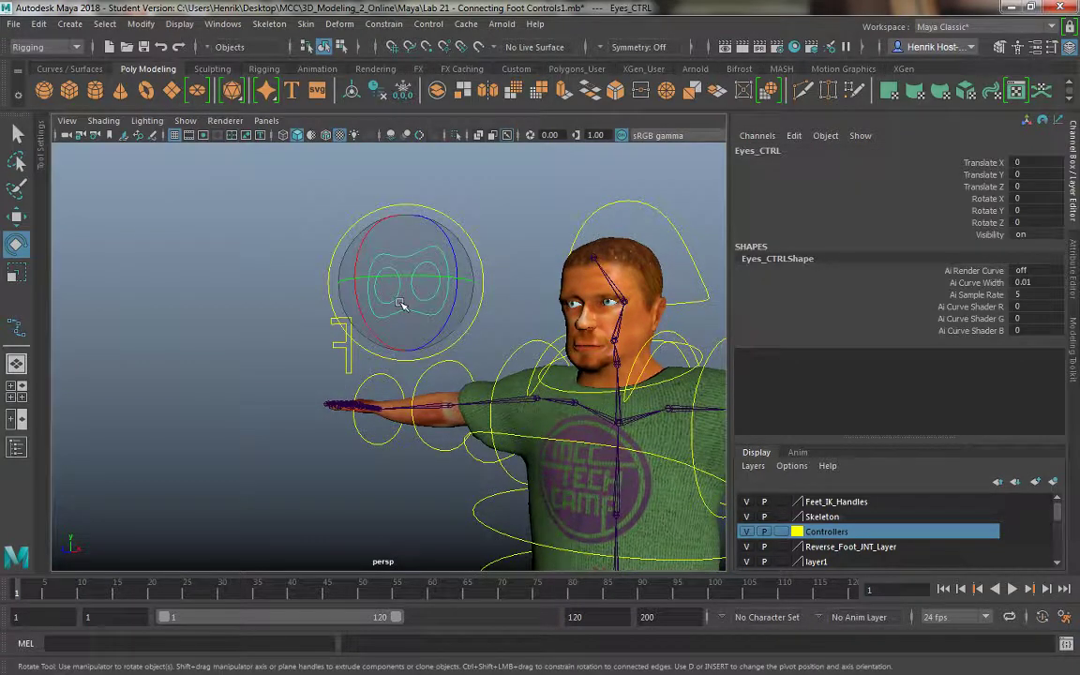
{"action": "left_click", "coordinate": [975, 234]}
{"action": "right_click", "coordinate": [963, 236]}
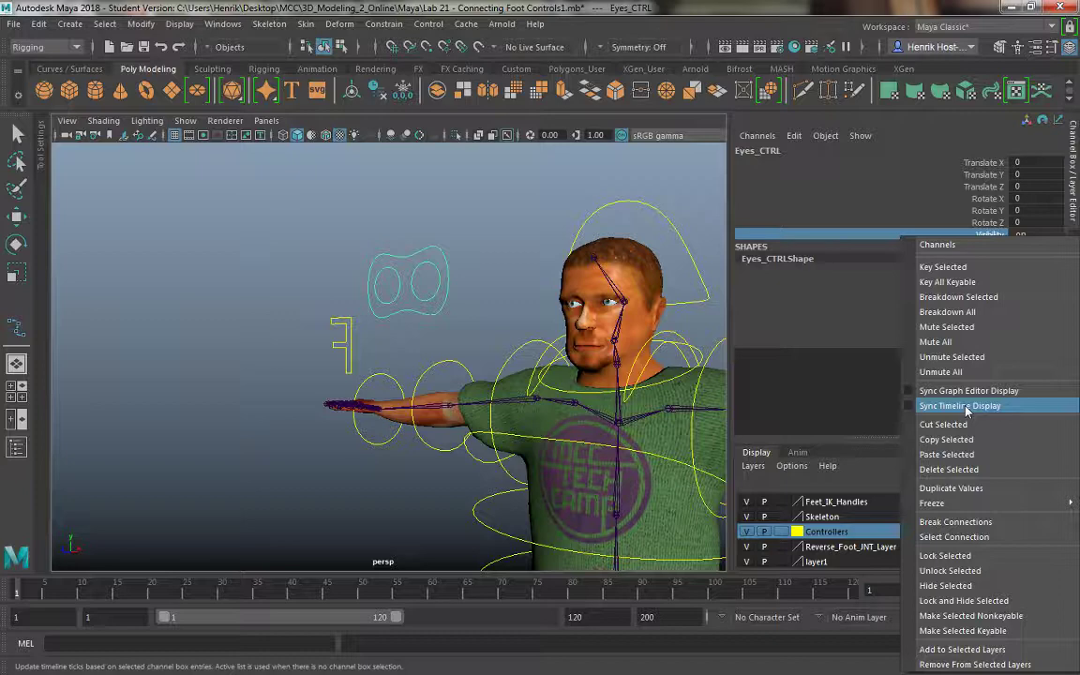
{"action": "left_click", "coordinate": [945, 585]}
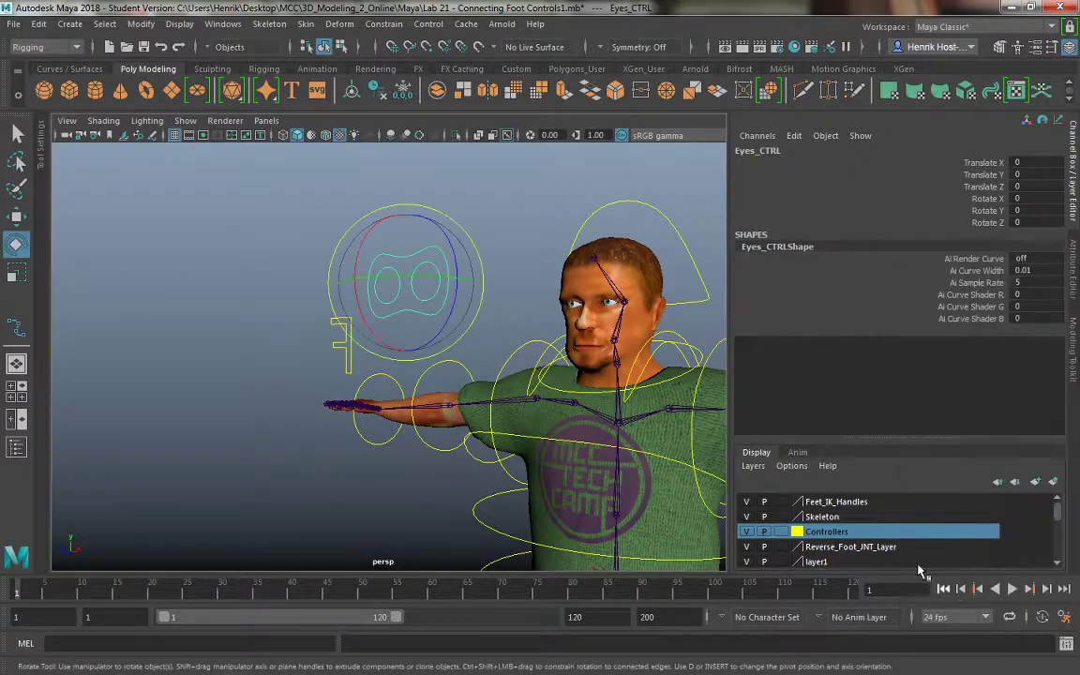
{"action": "key", "text": "ctrl+z"}
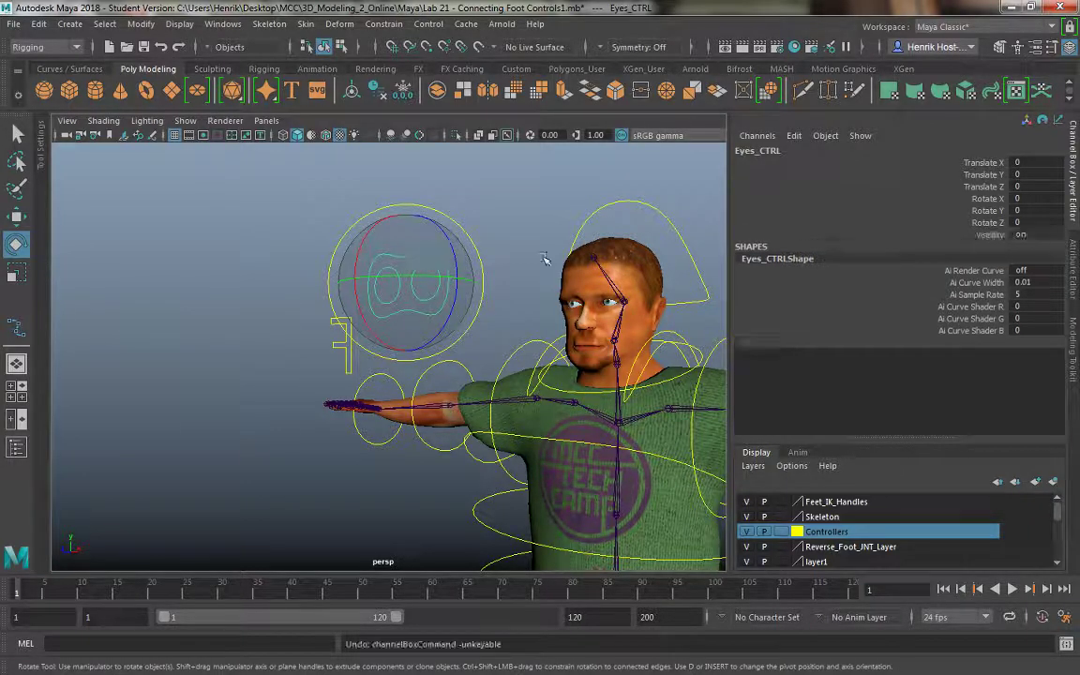
Step: Lock the Visibility channel of Eyes_CTRL without hiding it
{"action": "left_click", "coordinate": [975, 231]}
{"action": "right_click", "coordinate": [902, 234]}
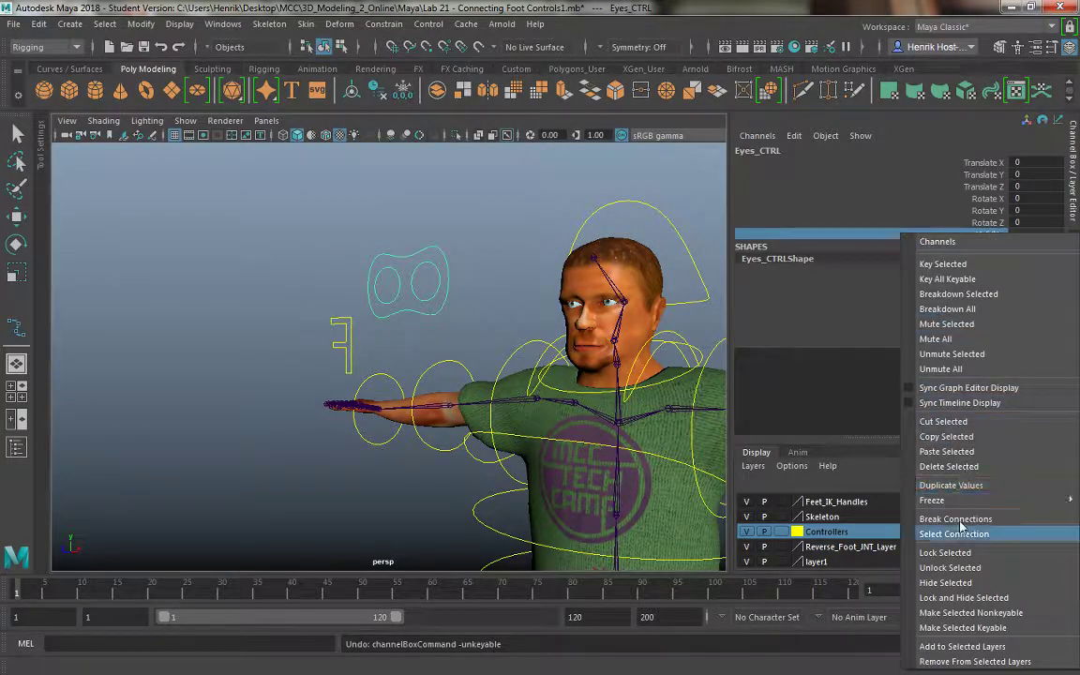
{"action": "left_click", "coordinate": [945, 552]}
Step: Lock the Visibility channels of L_Eye_CTRL and R_Eye_CTRL
{"action": "left_click", "coordinate": [416, 269]}
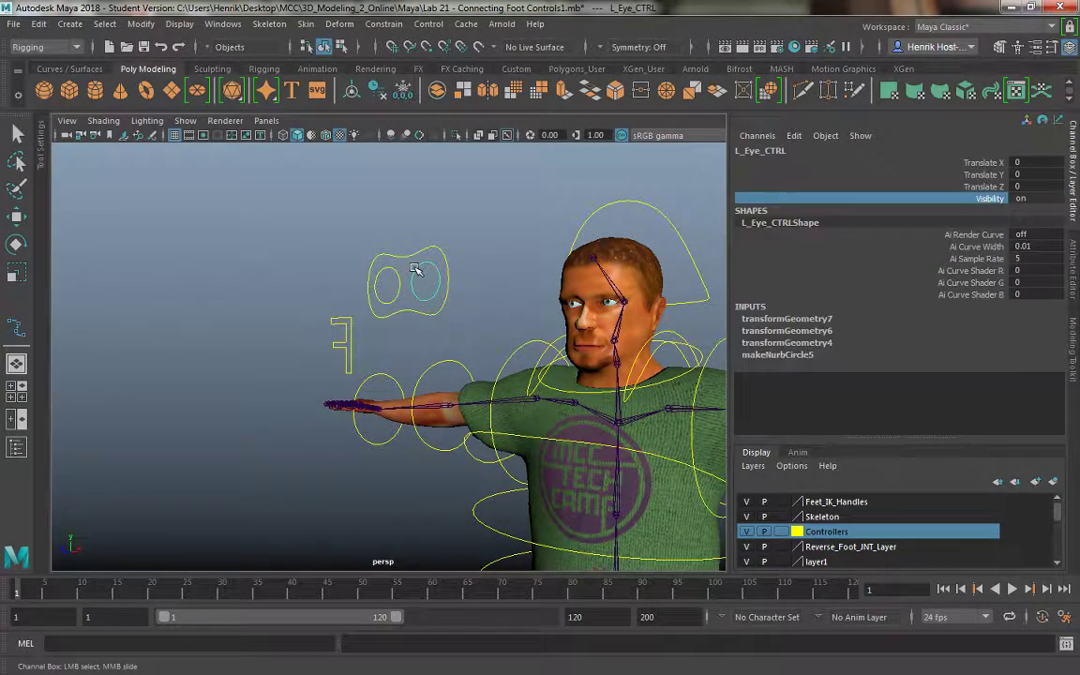
{"action": "right_click", "coordinate": [900, 199]}
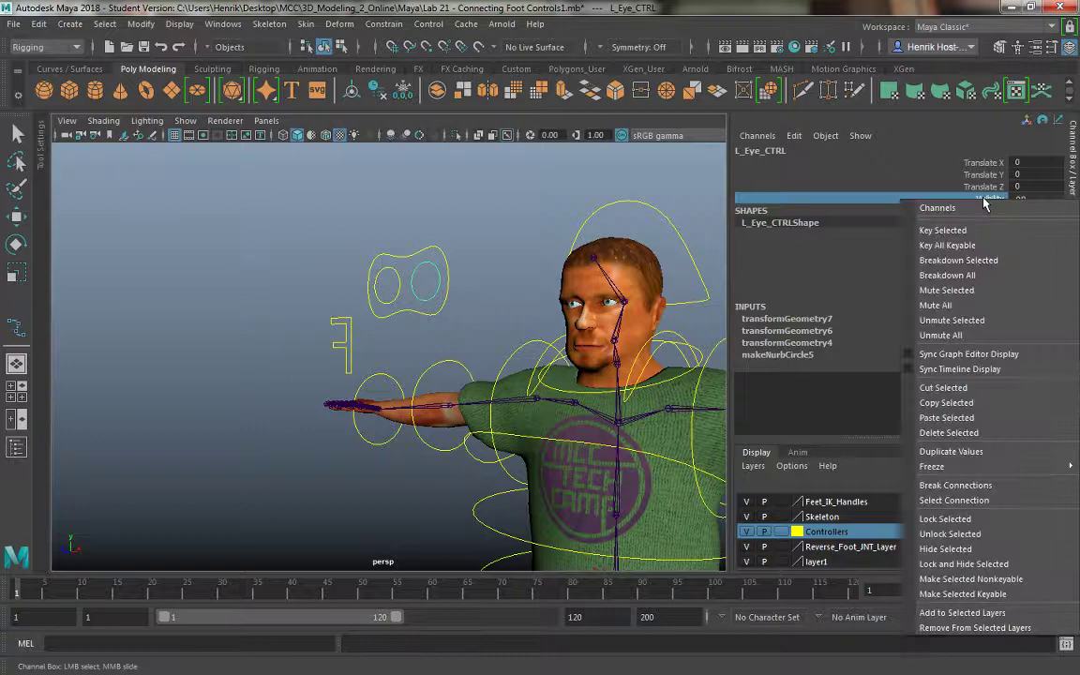
{"action": "left_click", "coordinate": [979, 530]}
{"action": "left_click", "coordinate": [375, 276]}
{"action": "key", "text": "e"}
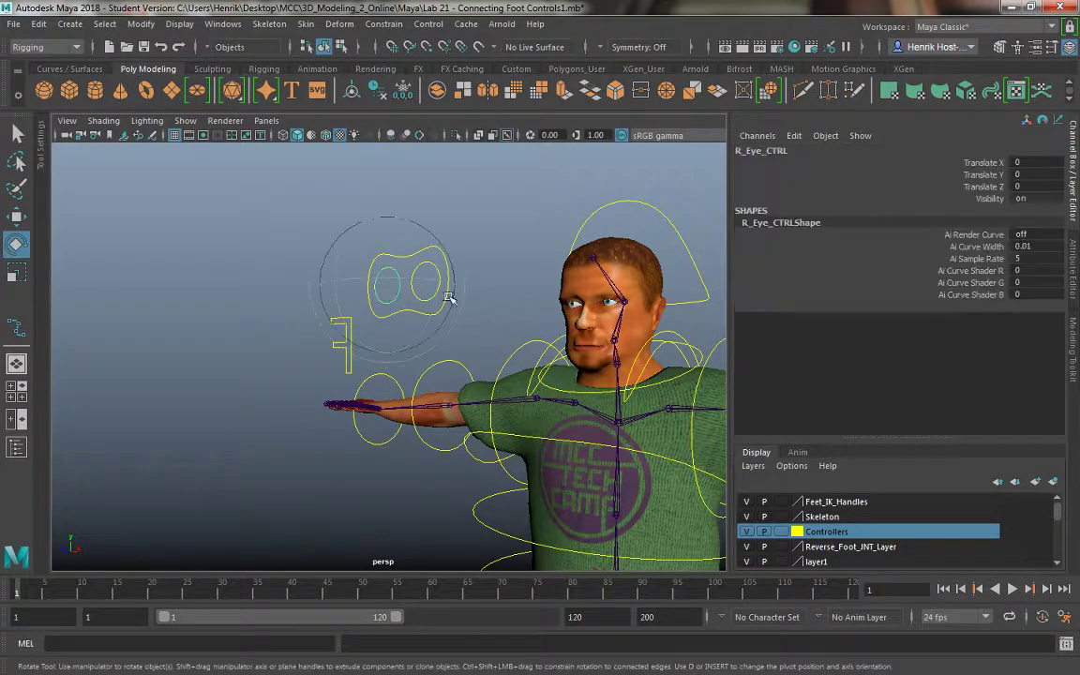
{"action": "right_click", "coordinate": [984, 199]}
{"action": "left_click", "coordinate": [975, 523]}
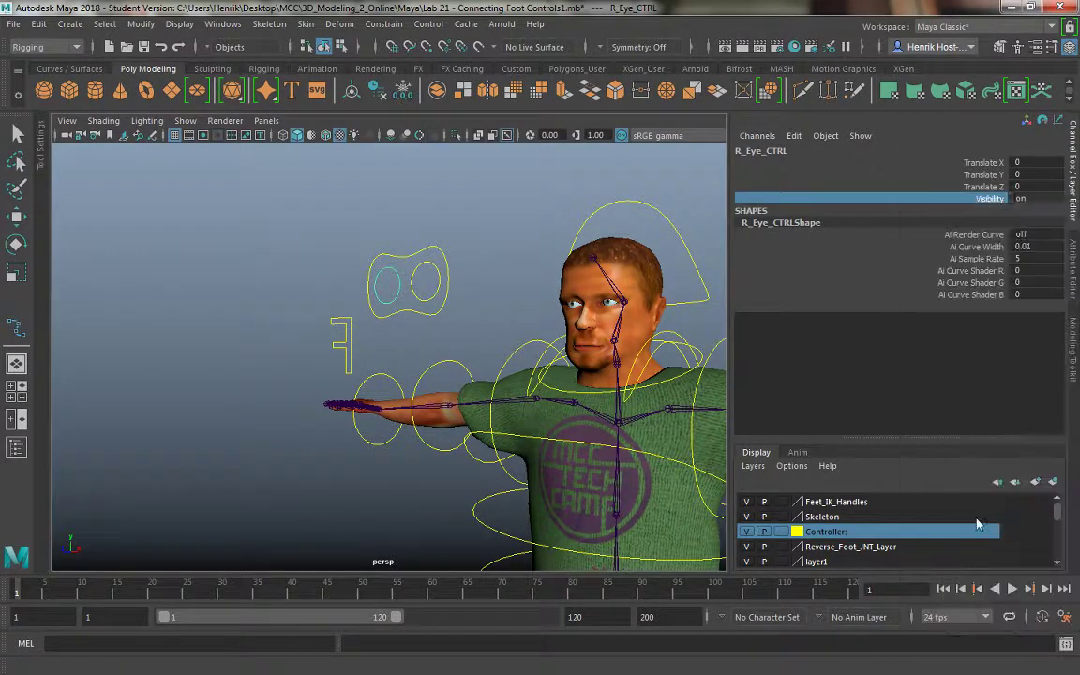
Step: Check the channels of Eyes_CTRL, clear the selection and inspect the whole character rig
{"action": "left_click", "coordinate": [453, 211]}
{"action": "left_click", "coordinate": [436, 251]}
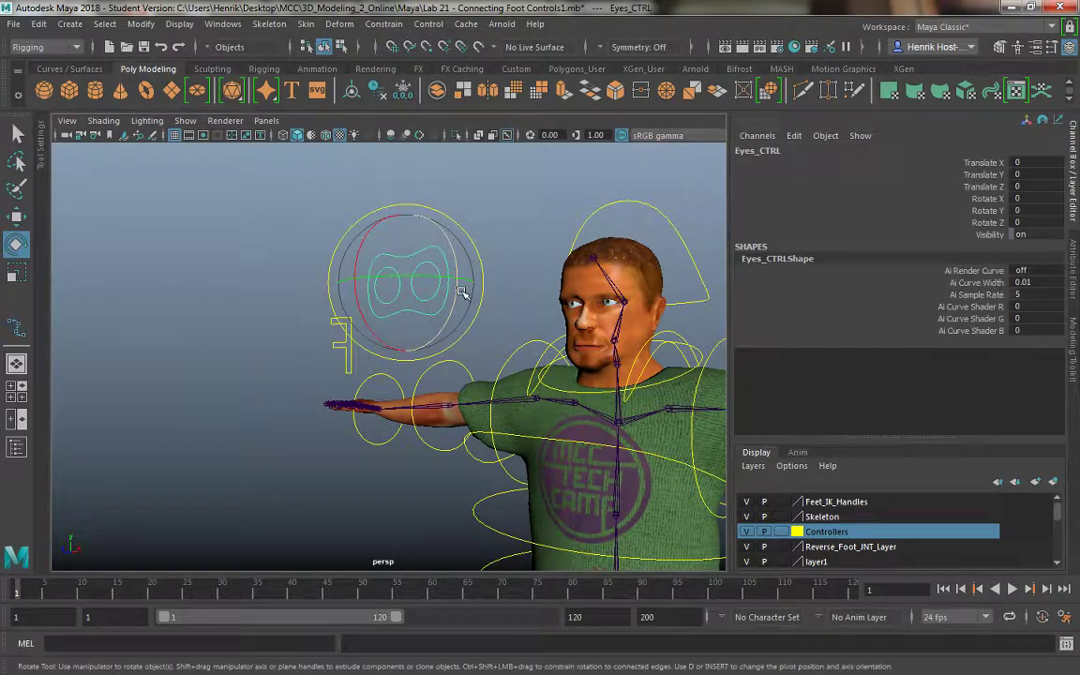
{"action": "right_click_drag", "start_coordinate": [464, 272], "coordinate": [345, 275], "text": "alt"}
{"action": "left_click", "coordinate": [270, 292]}
{"action": "left_click_drag", "start_coordinate": [270, 292], "coordinate": [337, 351], "text": "alt"}
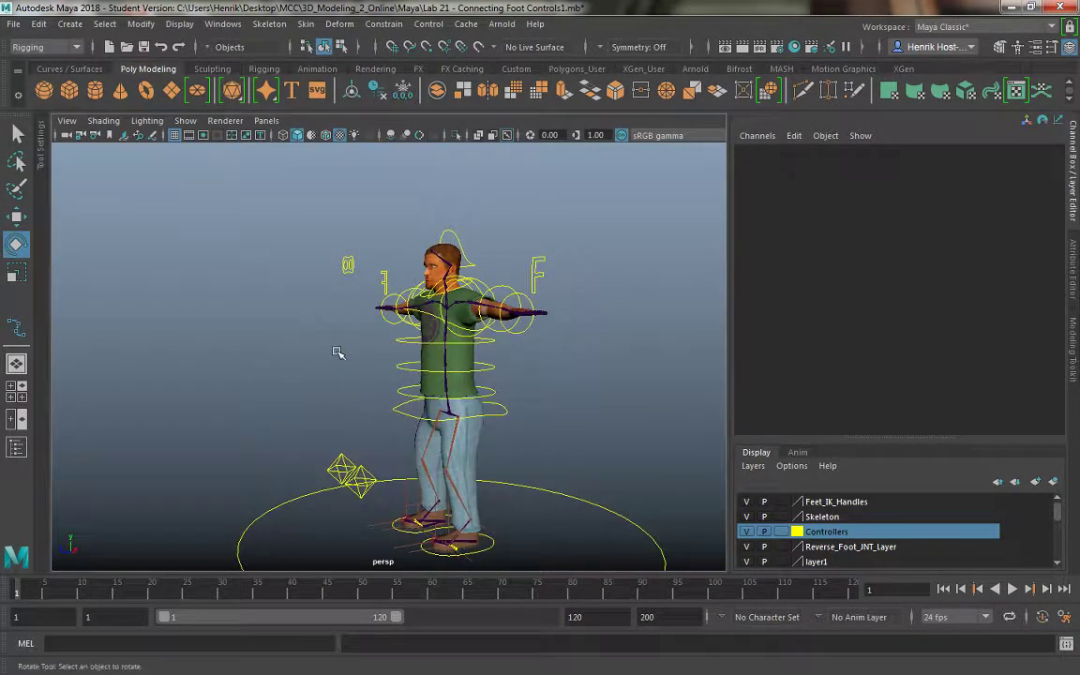